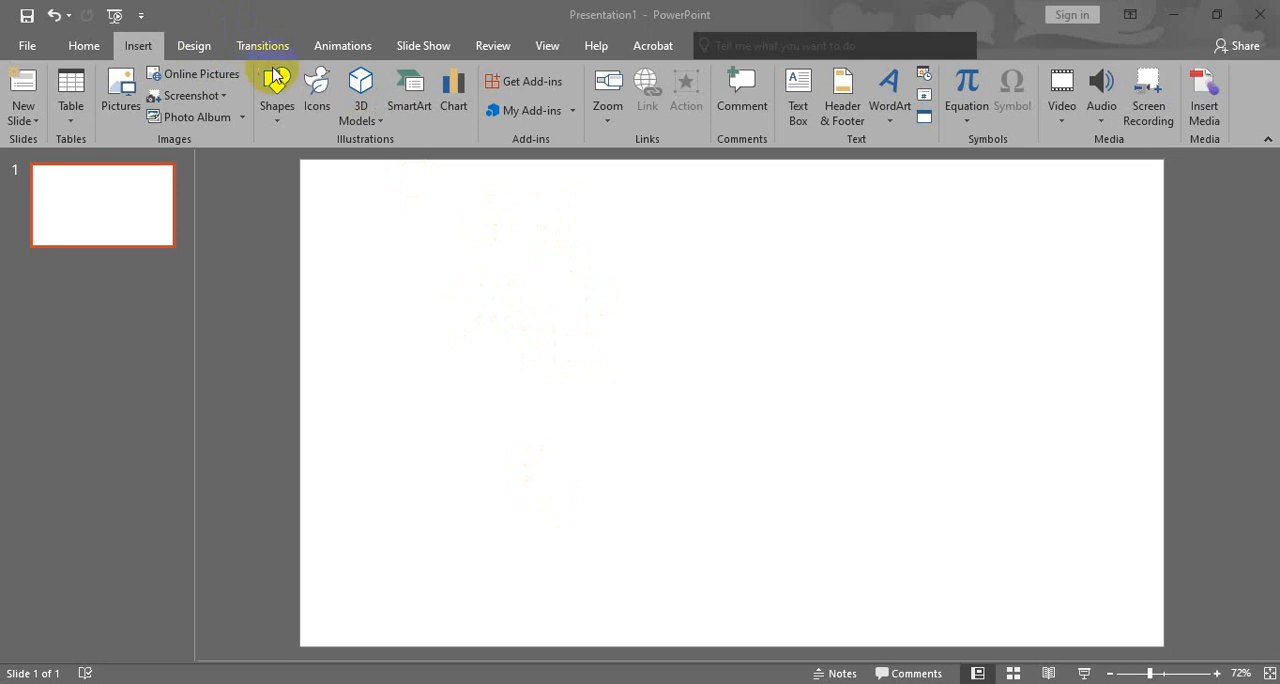
left_click(76, 51)
left_click(84, 45)
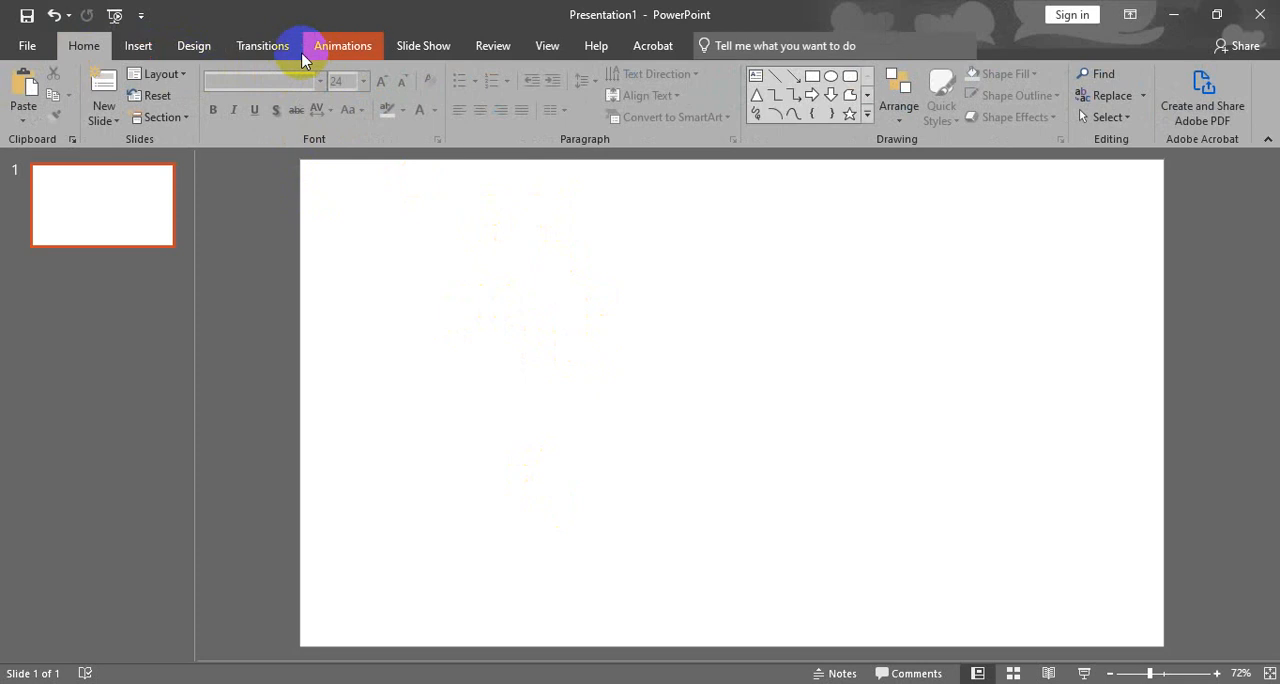
left_click(155, 50)
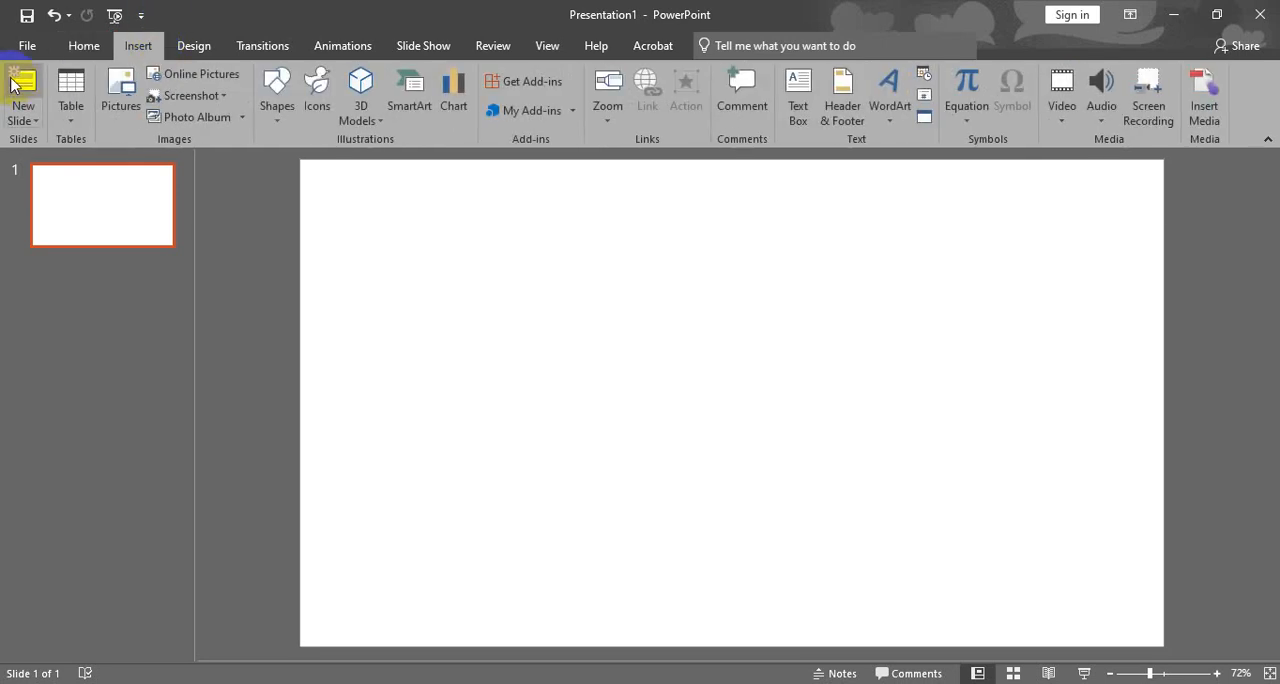
left_click(88, 48)
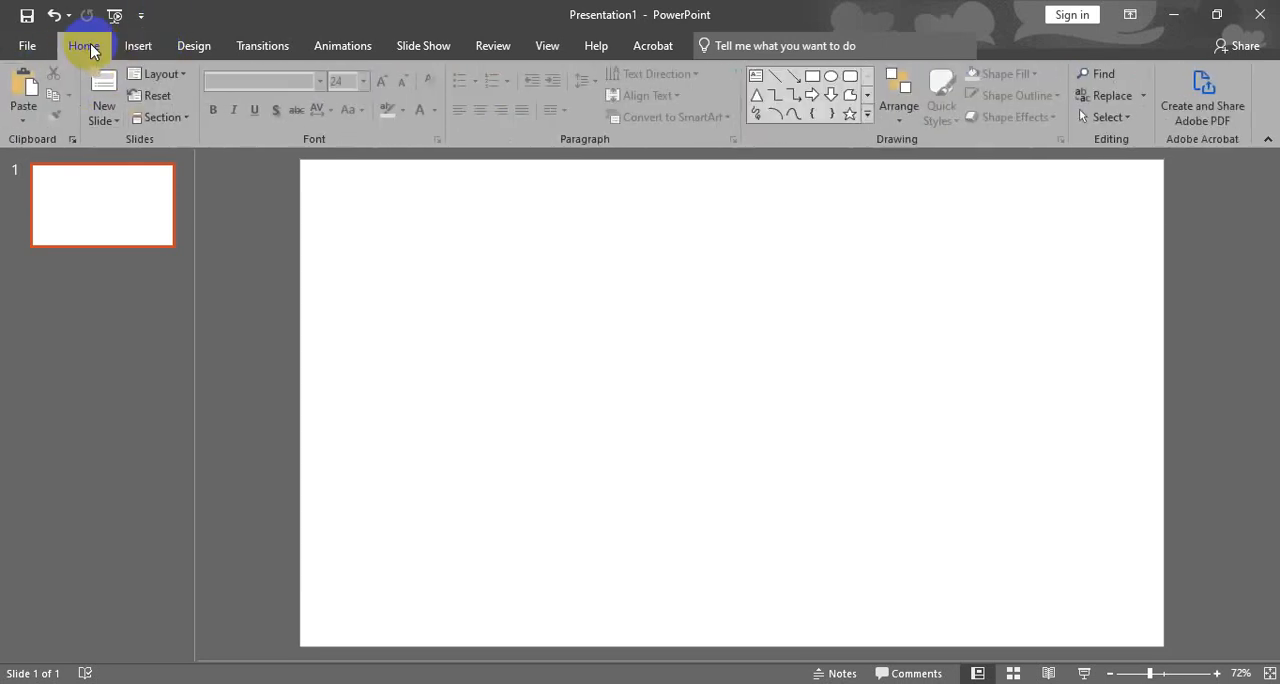
- Draw a rectangle and stretch it to 13.33" by 7.5" so it covers the whole slide
left_click(145, 48)
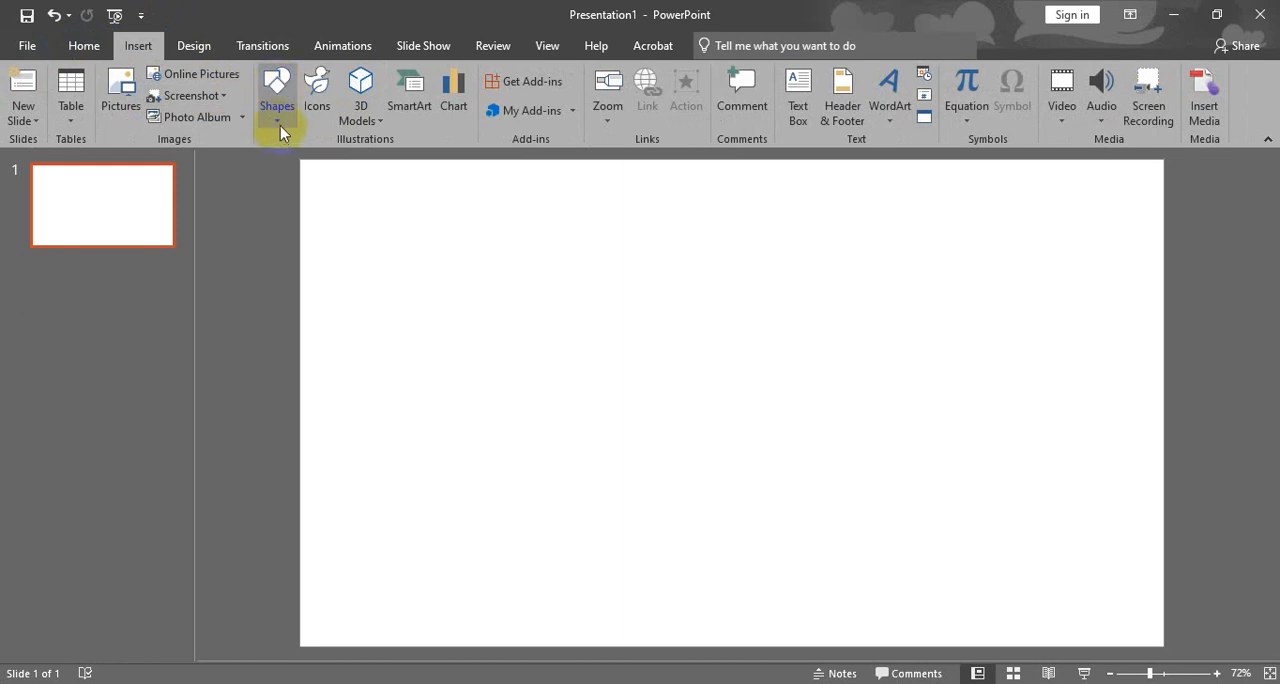
left_click(281, 120)
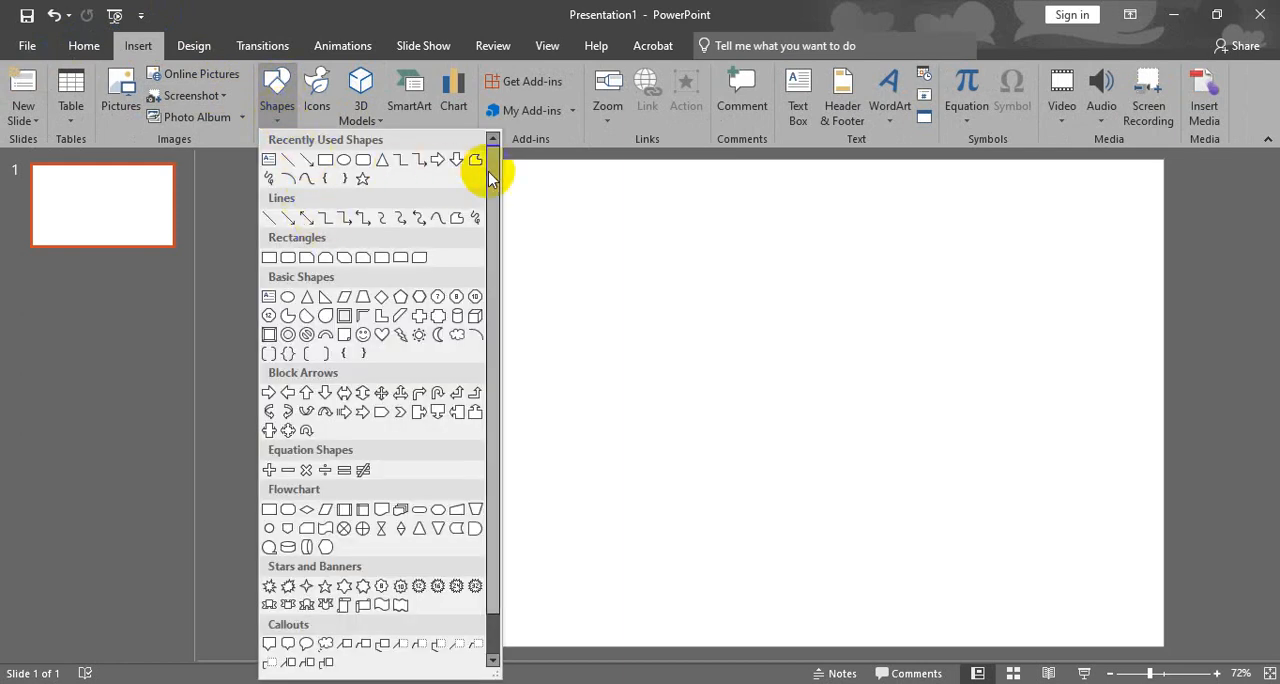
mouse_move(488, 157)
left_mouse_down()
mouse_move(490, 270)
mouse_move(500, 157)
left_mouse_up()
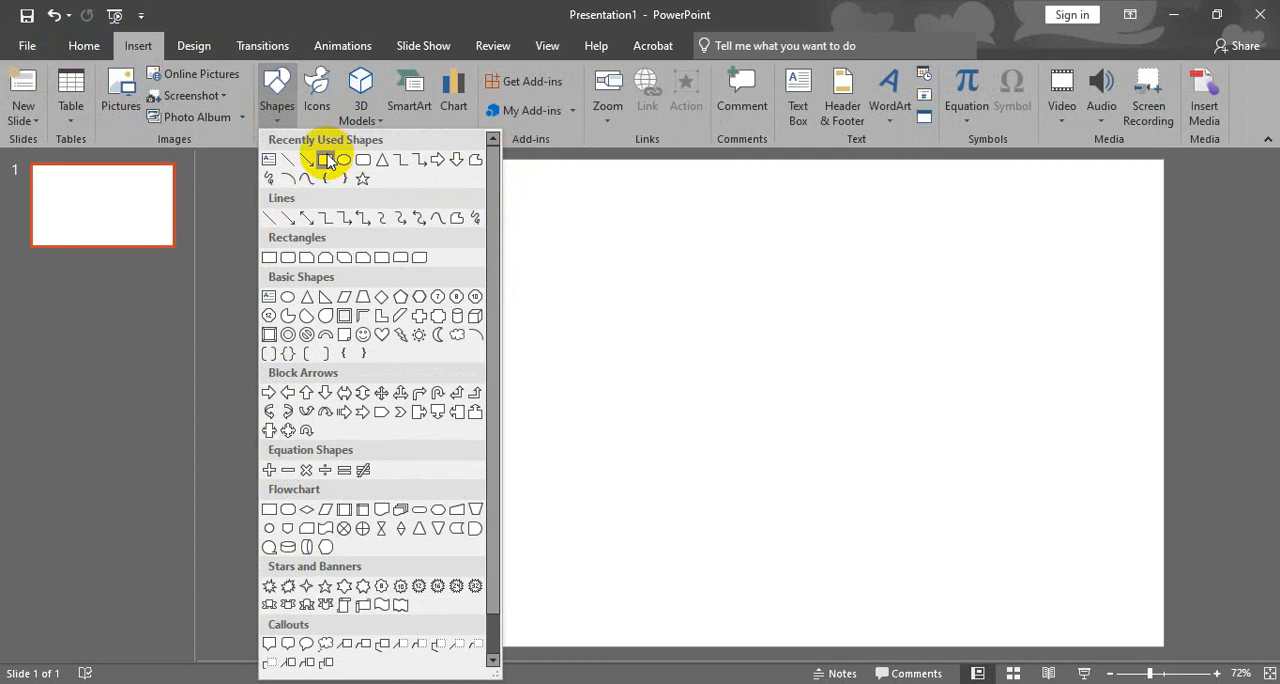
left_click(328, 160)
left_click_drag(357, 216, 874, 511)
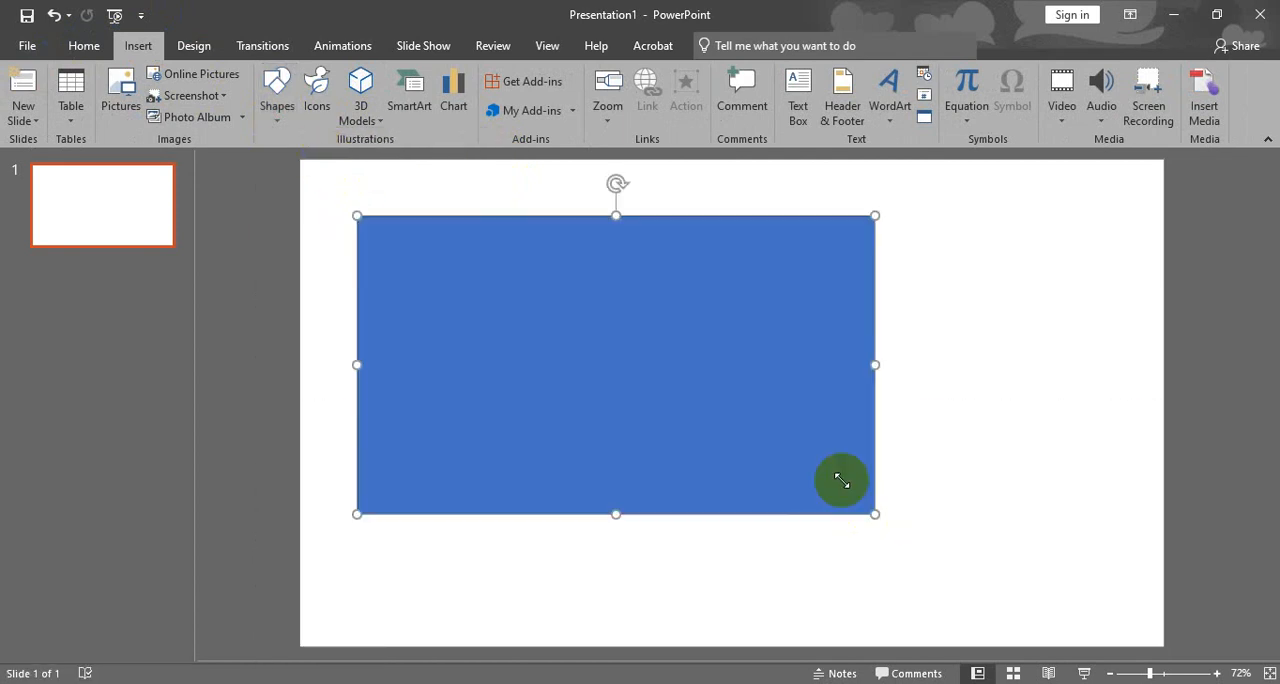
left_click_drag(449, 310, 389, 243)
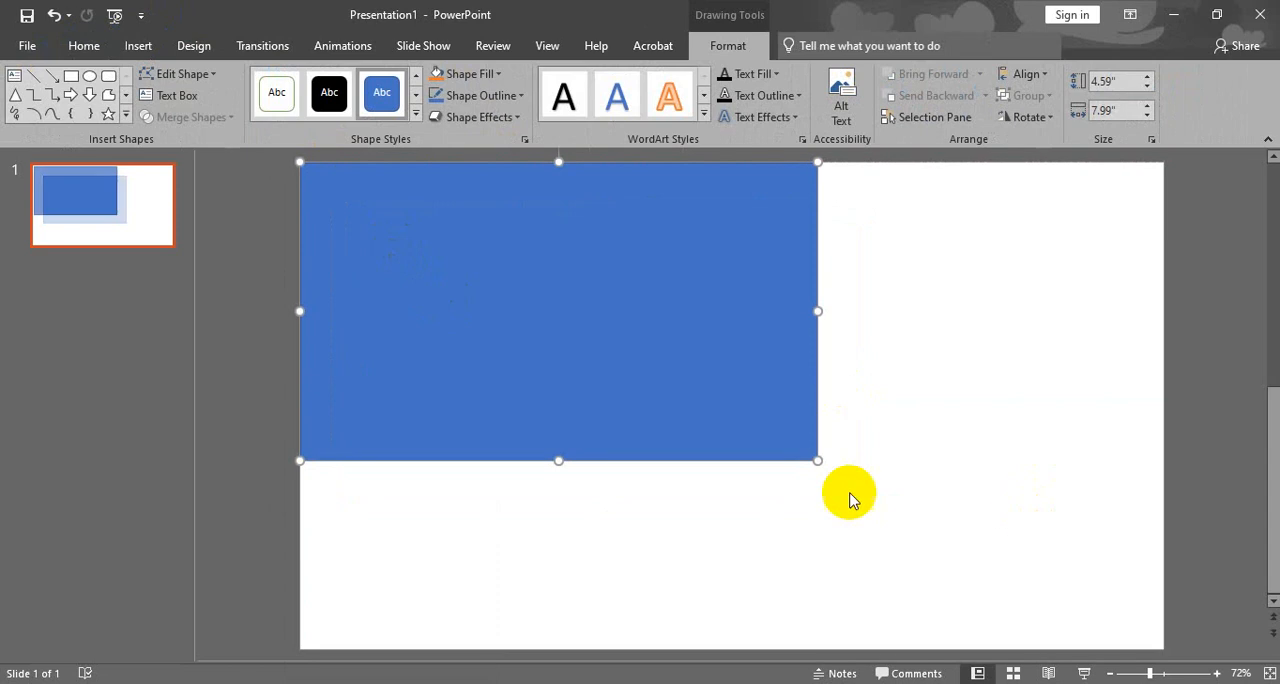
left_click_drag(816, 458, 1162, 642)
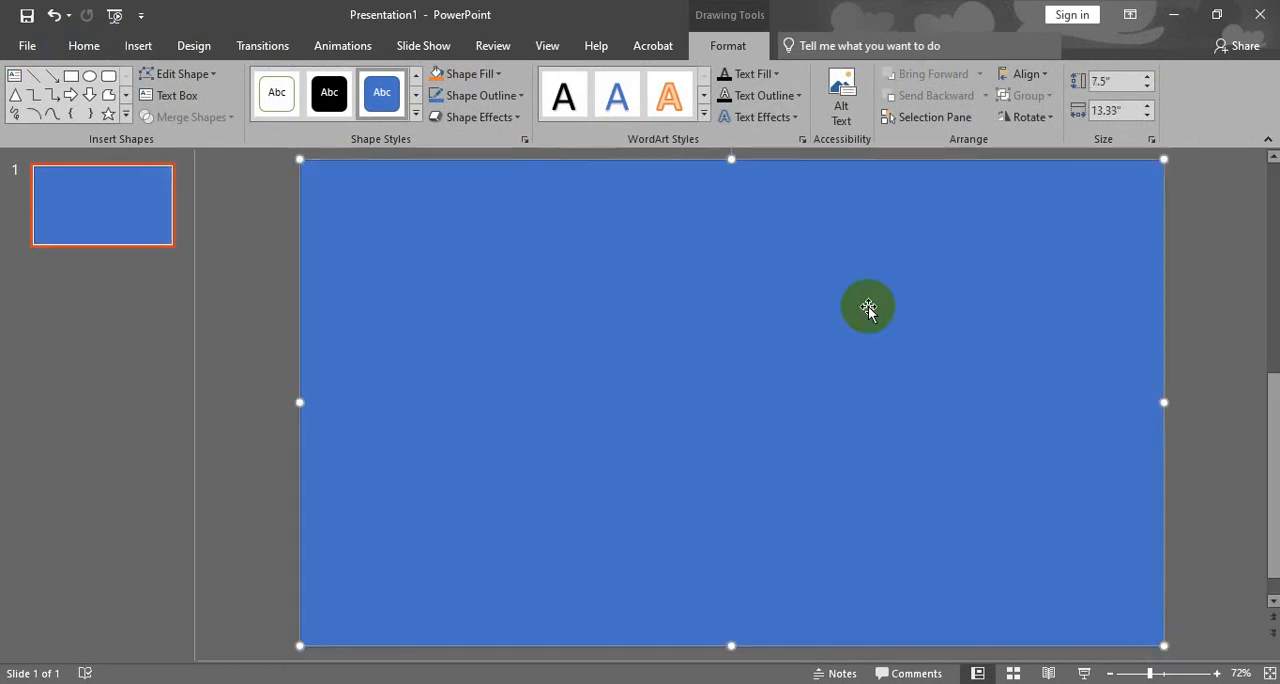
- Fill the slide-sized rectangle with standard dark blue and deselect it
left_click(484, 78)
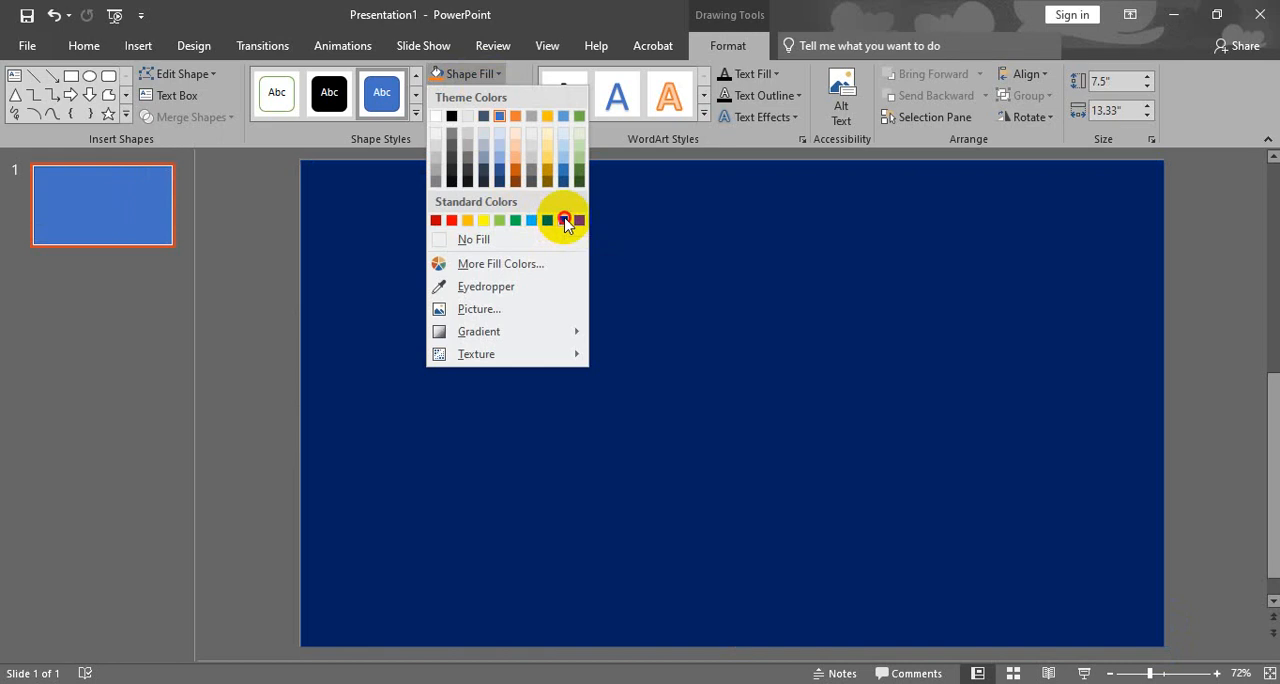
left_click(565, 220)
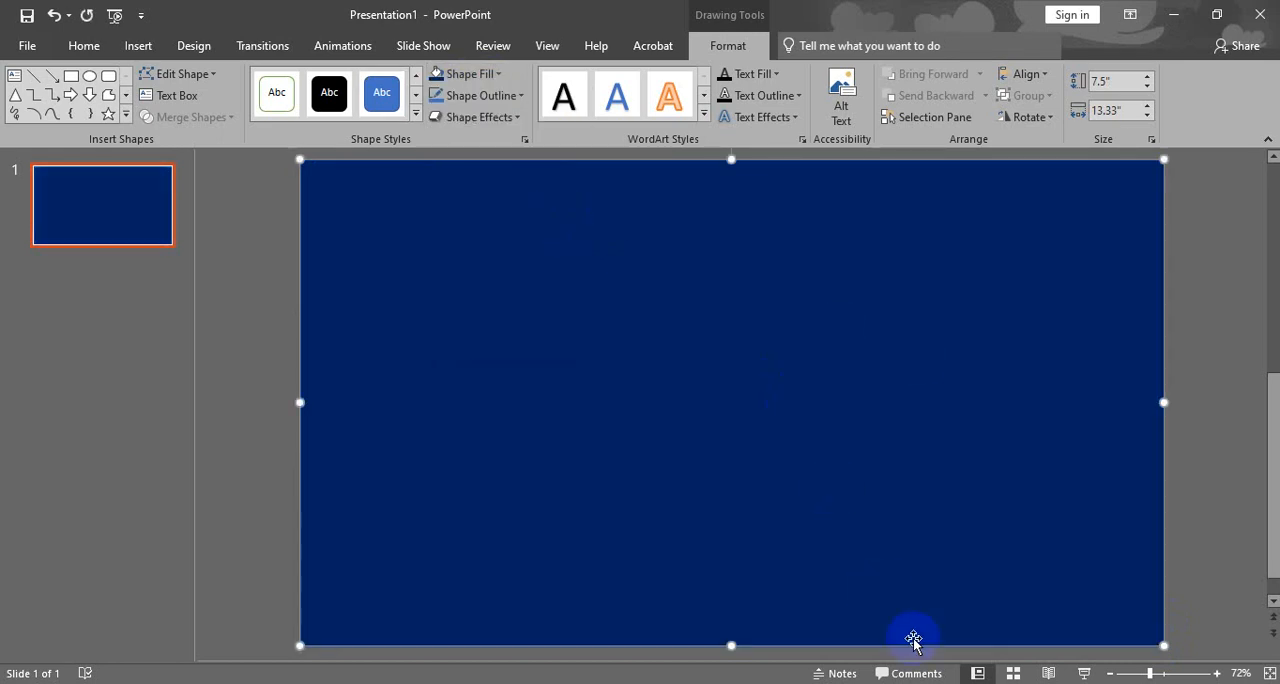
left_click(277, 273)
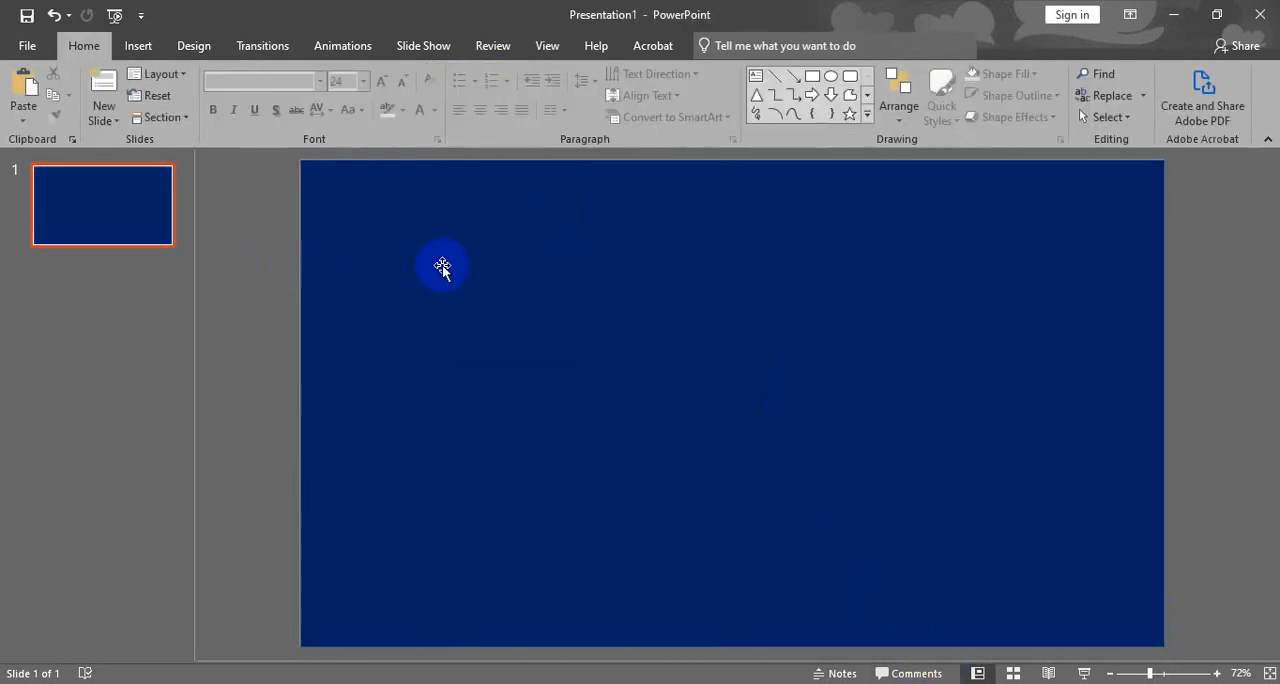
- Draw a second rectangle about 4.39" wide and 2.54" high in the upper middle of the slide
double_click(443, 266)
left_click(155, 49)
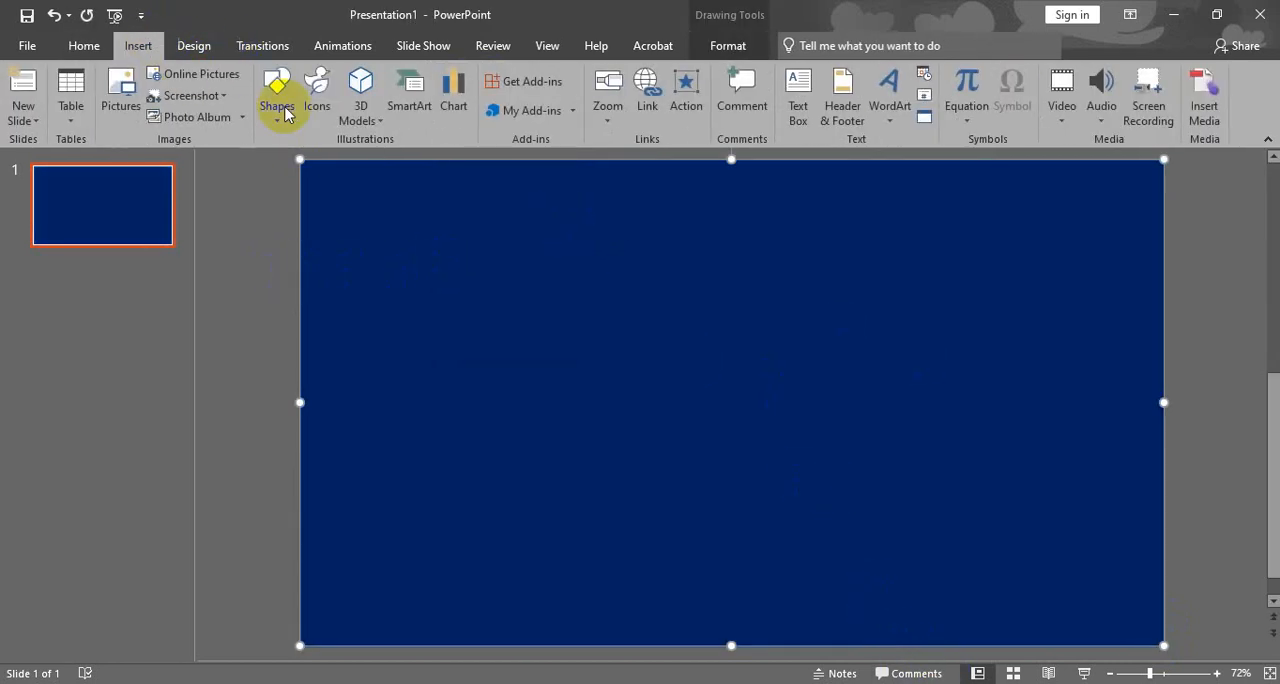
left_click(282, 108)
left_click(325, 160)
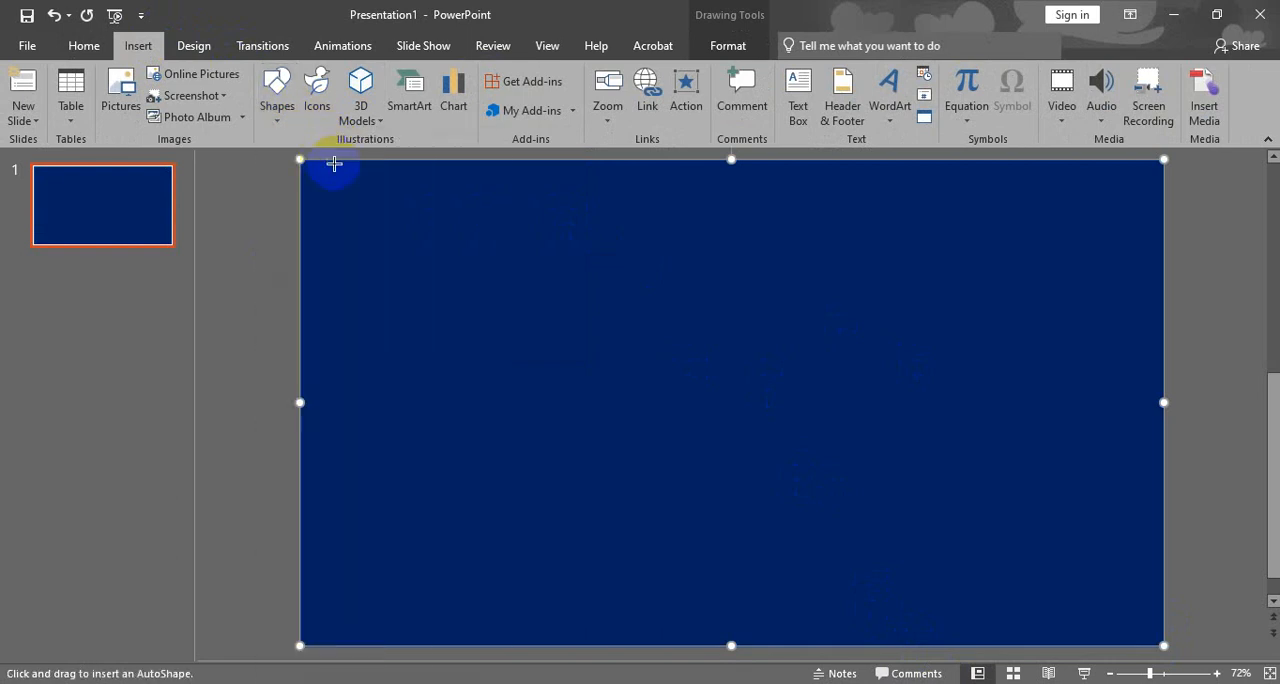
left_click_drag(459, 231, 737, 409)
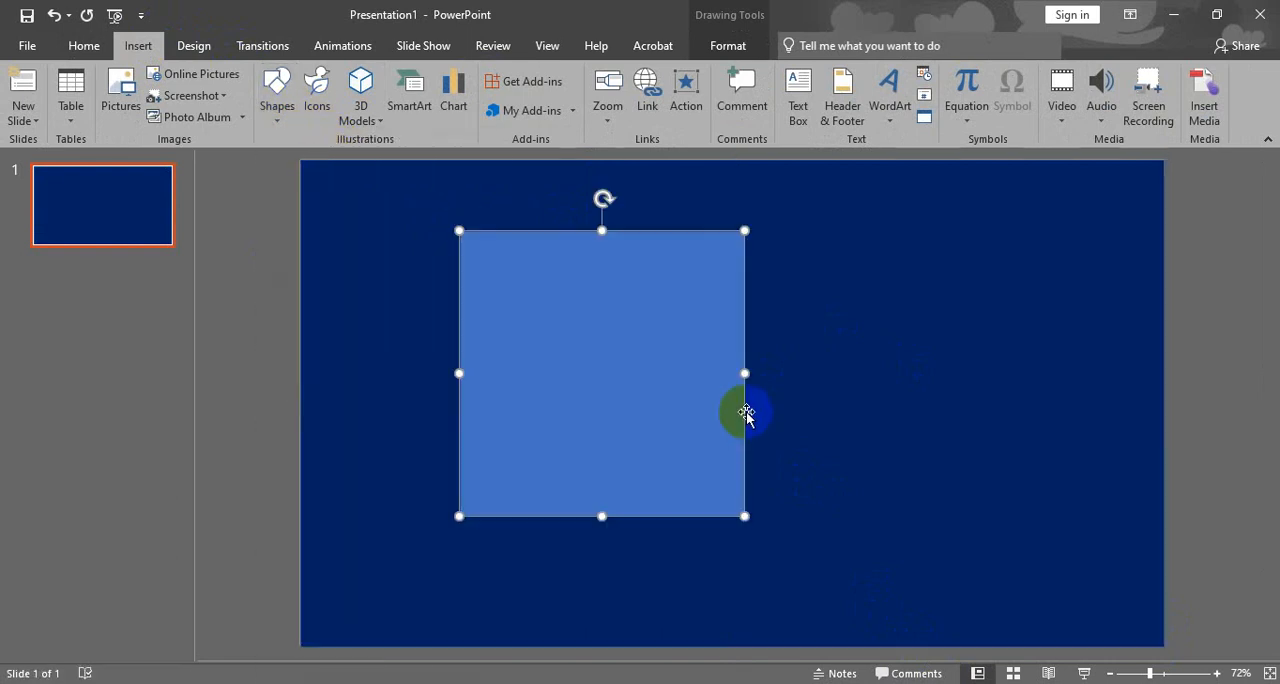
left_click_drag(604, 515, 612, 394)
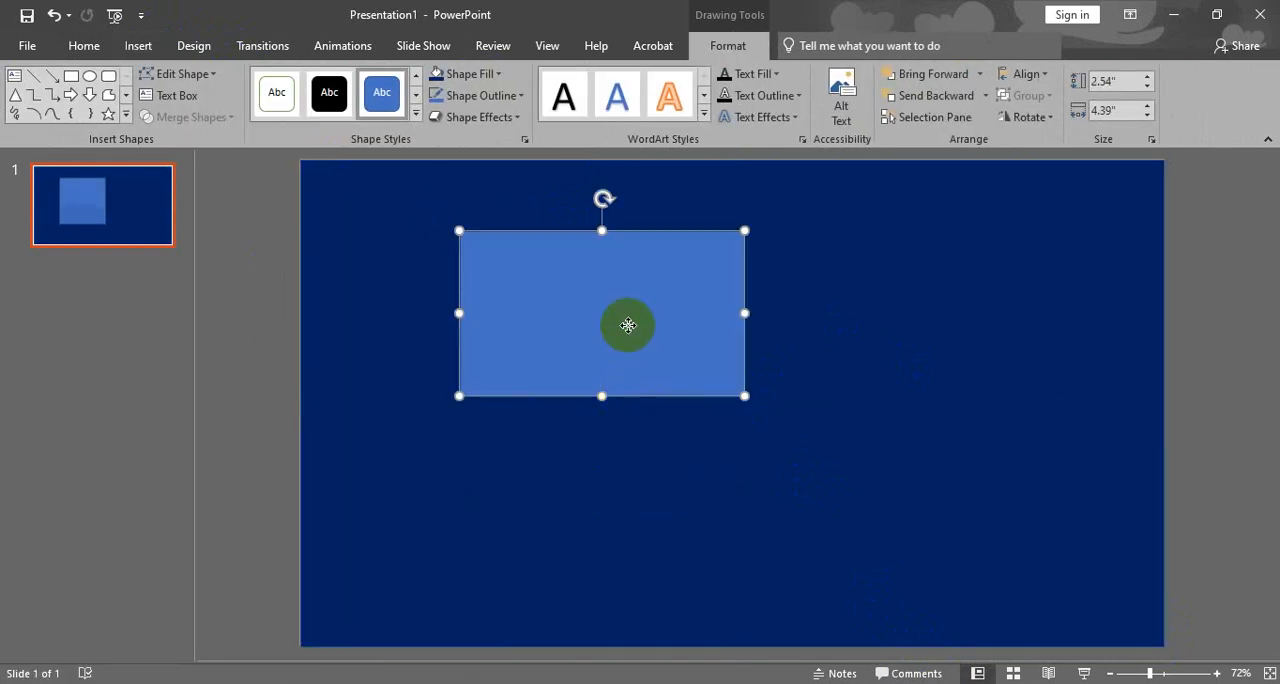
left_click_drag(609, 323, 690, 347)
- Fill the smaller rectangle with the orange theme color and shift it slightly up and right
left_click(462, 74)
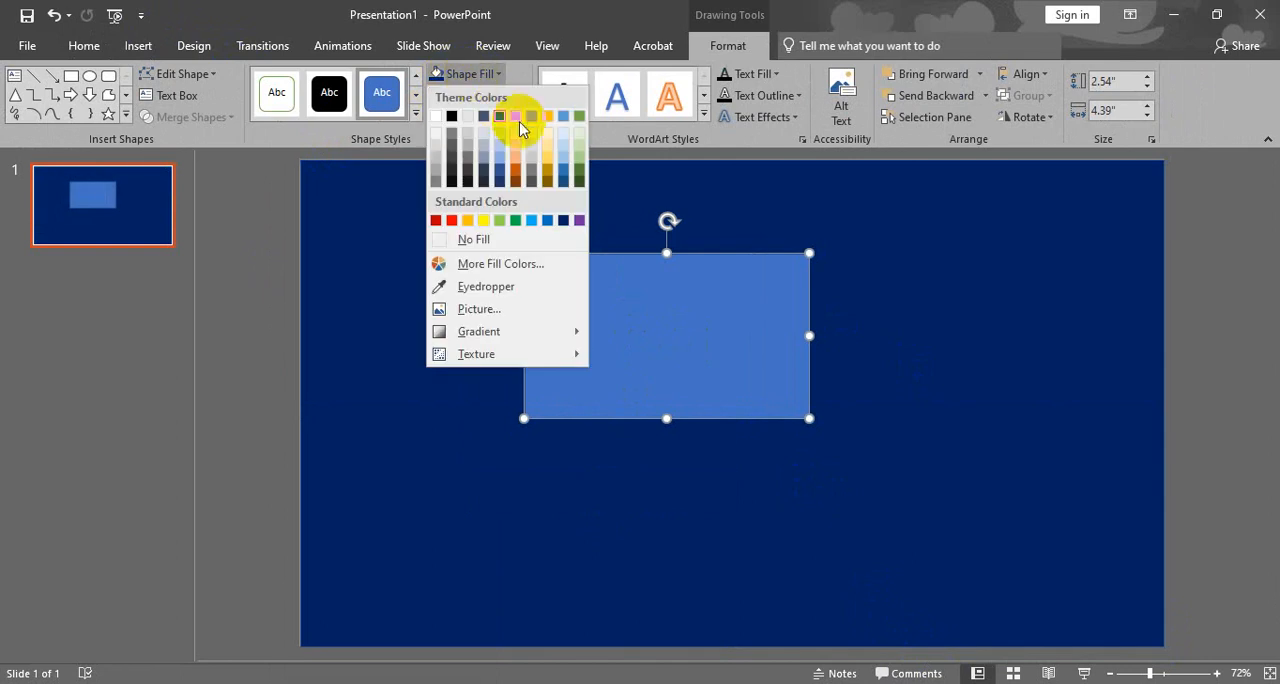
left_click(518, 116)
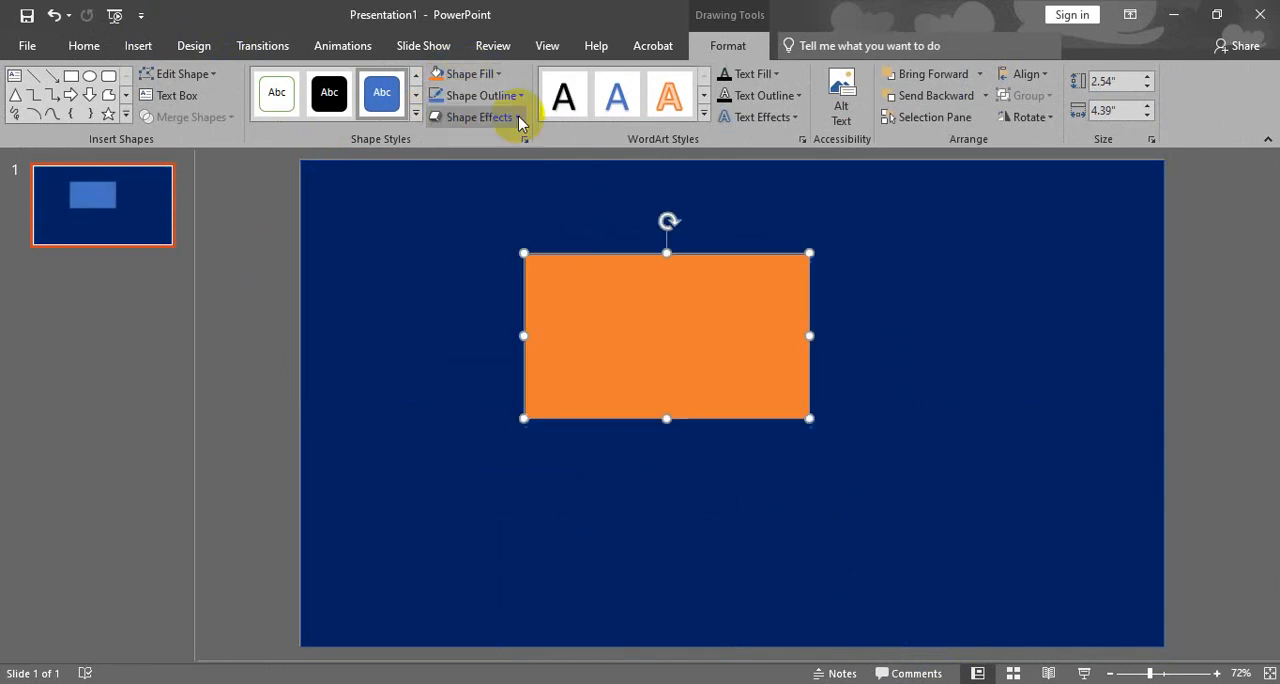
left_click_drag(694, 329, 706, 322)
- Draw a circle about 1.75" across, centered near the orange rectangle's lower-left corner
left_click(146, 46)
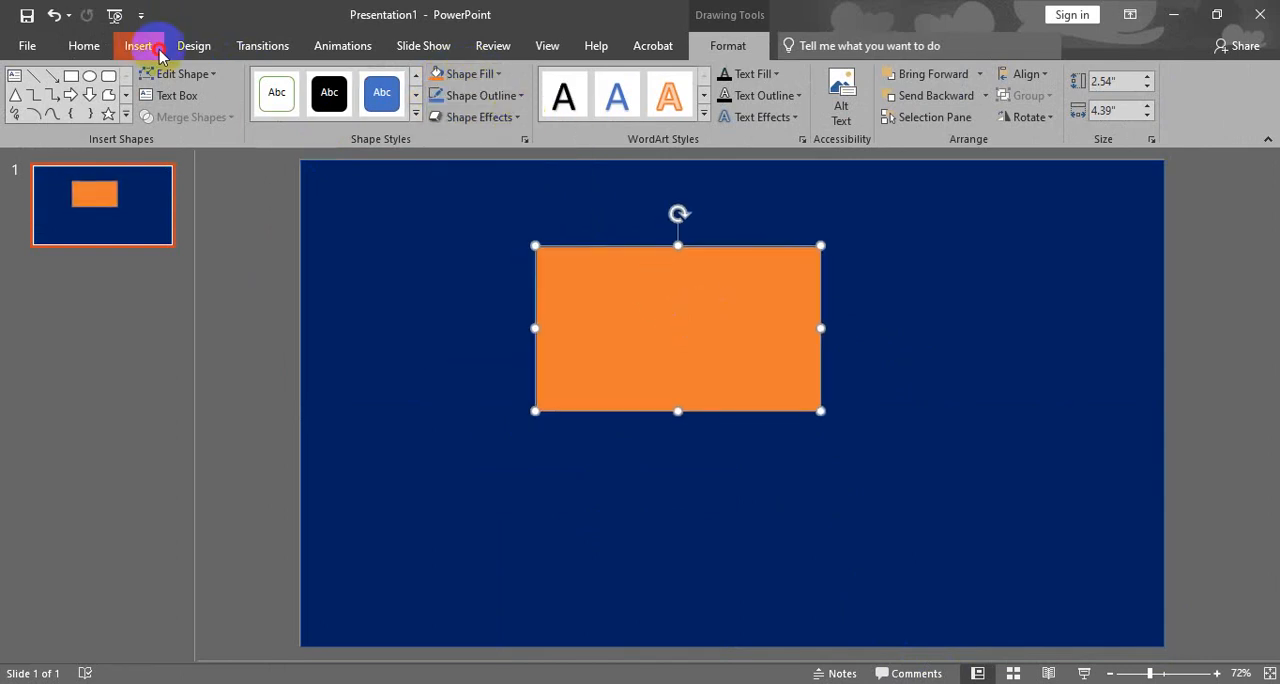
left_click(277, 105)
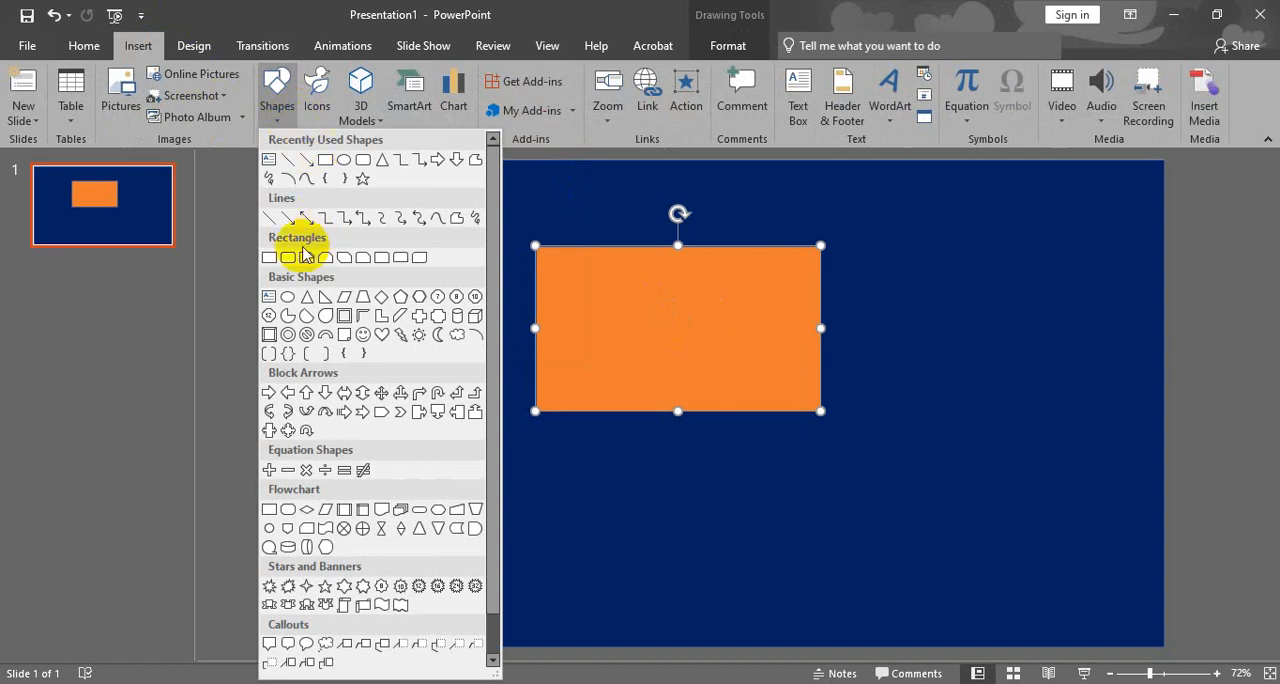
left_click(288, 297)
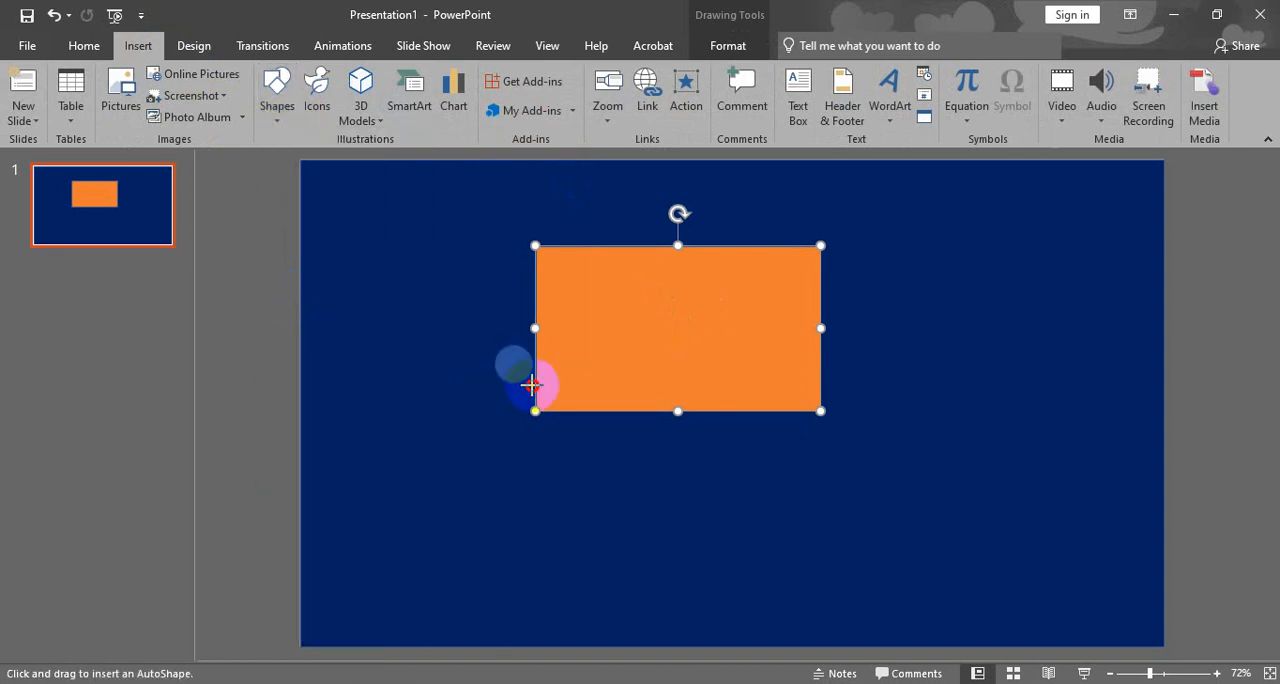
mouse_move(622, 474)
left_mouse_down()
mouse_move(594, 449)
mouse_move(631, 477)
mouse_move(729, 417)
mouse_move(682, 430)
mouse_move(760, 506)
mouse_move(609, 349)
mouse_move(648, 478)
mouse_move(431, 429)
mouse_move(523, 435)
mouse_move(714, 504)
mouse_move(712, 544)
mouse_move(597, 500)
mouse_move(711, 517)
mouse_move(797, 500)
mouse_move(606, 449)
mouse_move(811, 531)
mouse_move(760, 540)
mouse_move(642, 501)
mouse_move(626, 479)
left_mouse_up()
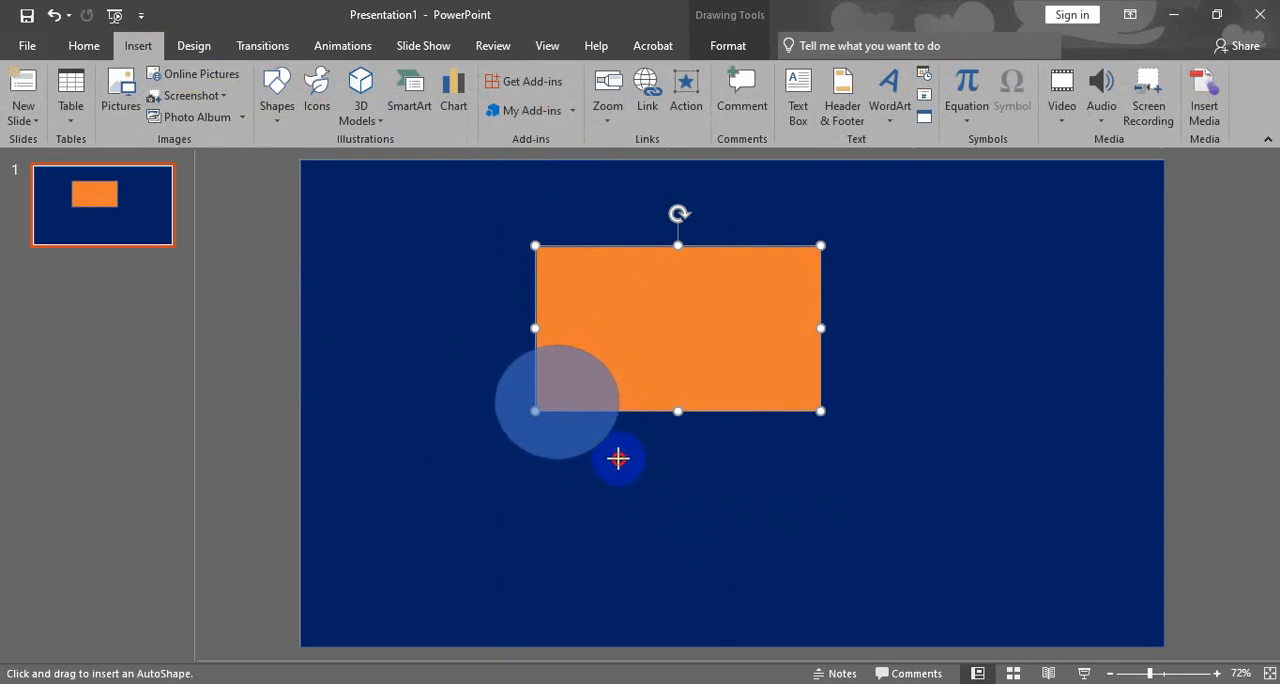
left_click_drag(615, 466, 540, 400)
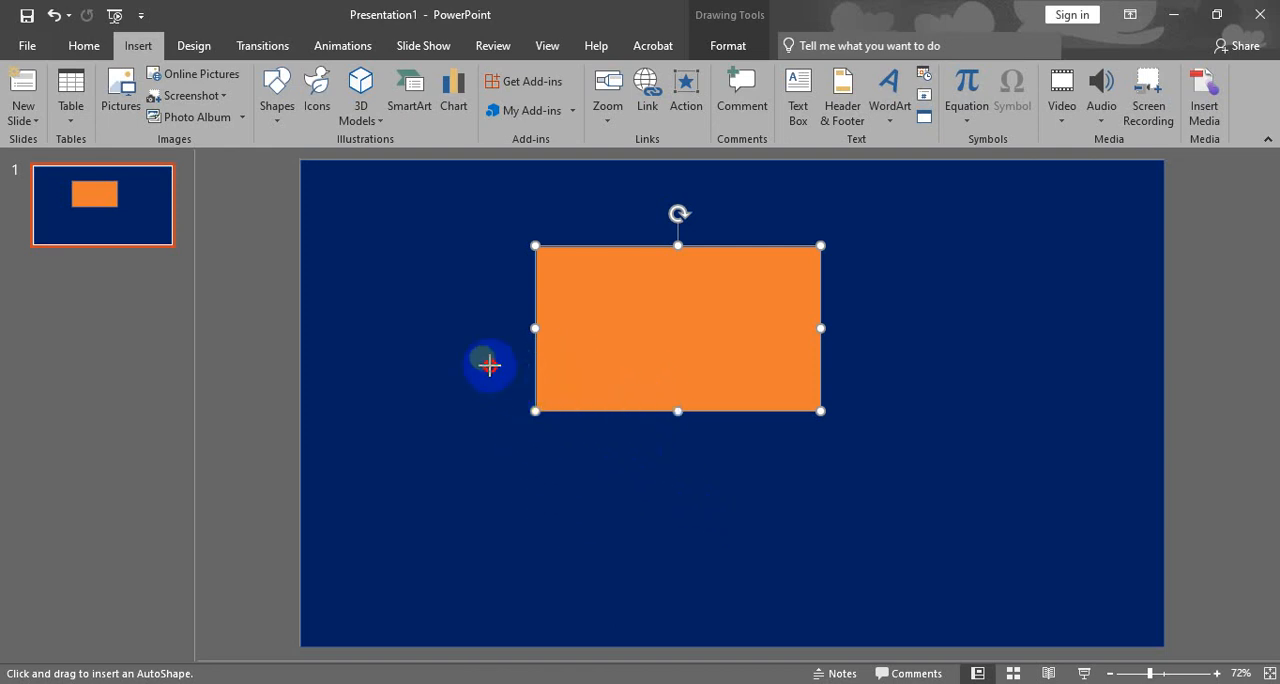
left_click_drag(461, 321, 554, 407)
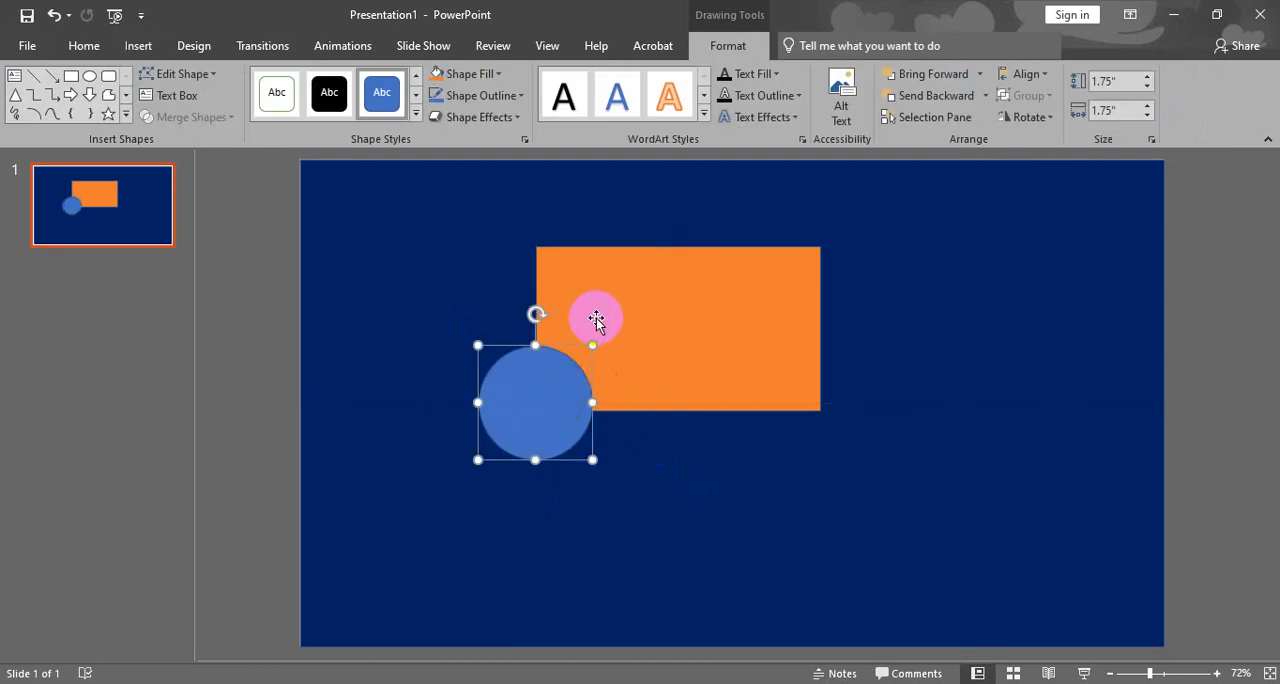
- Fill the circle at the orange rectangle's corner with standard yellow
left_click(664, 312)
left_click(524, 390)
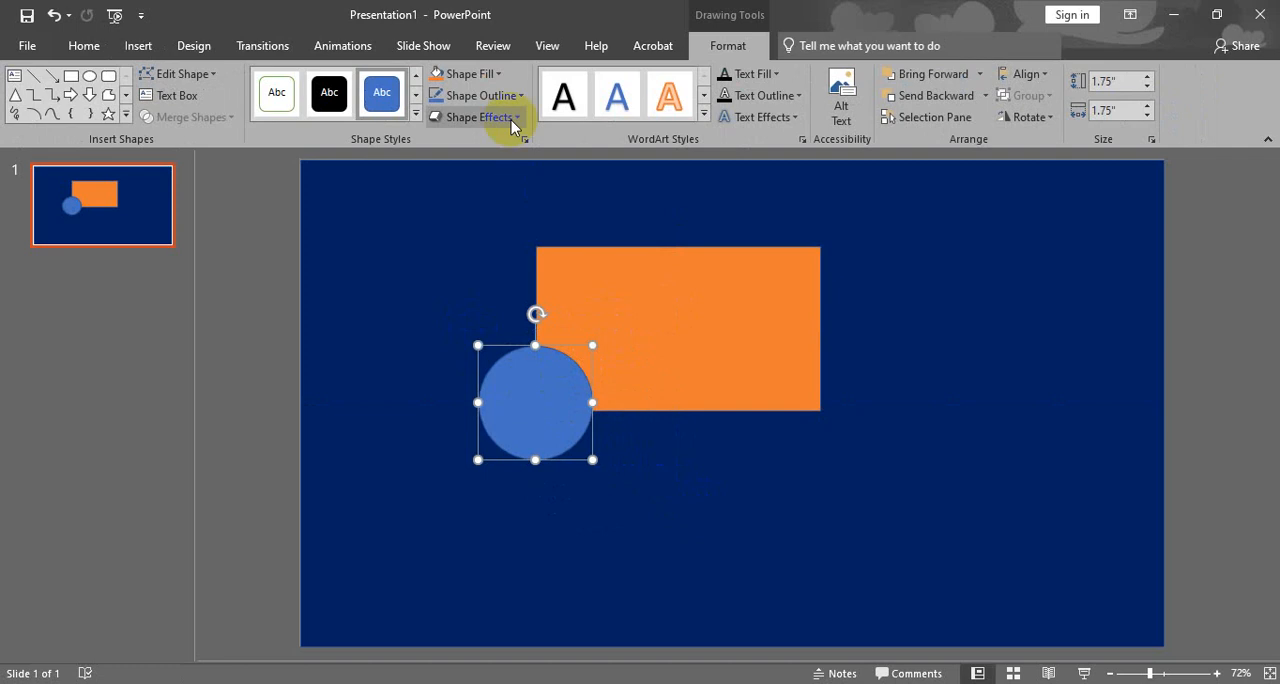
left_click(468, 73)
left_click(483, 220)
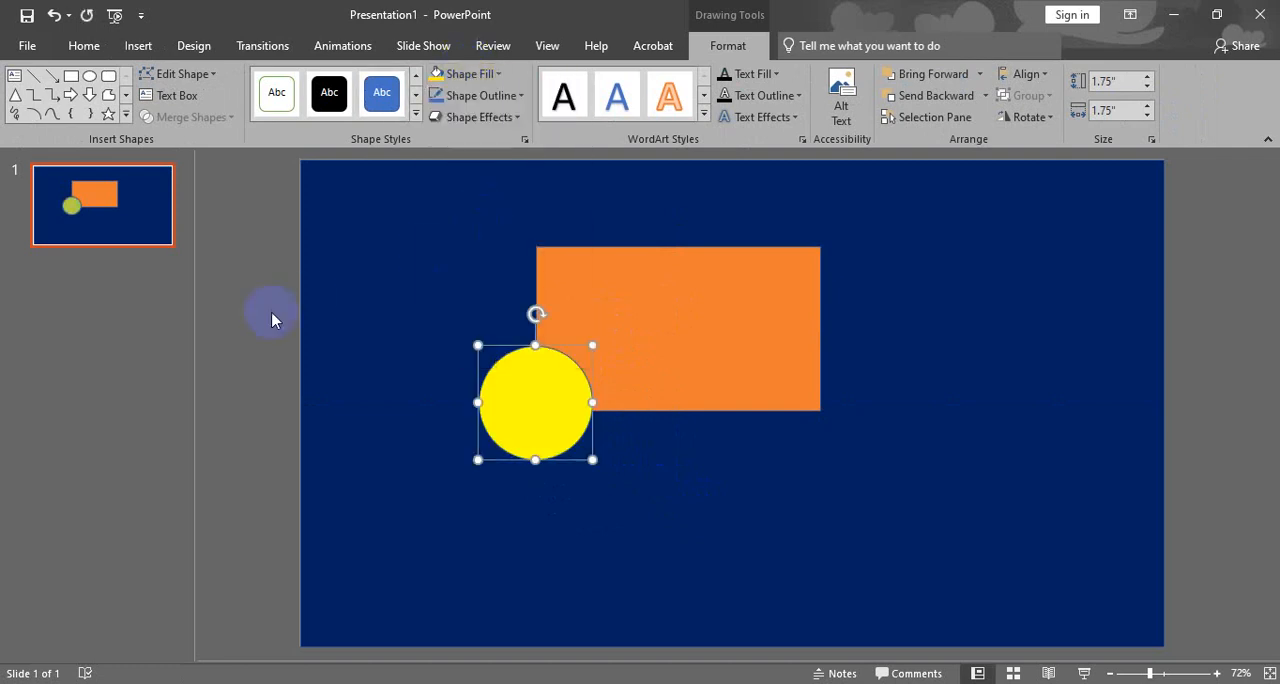
left_click(323, 323)
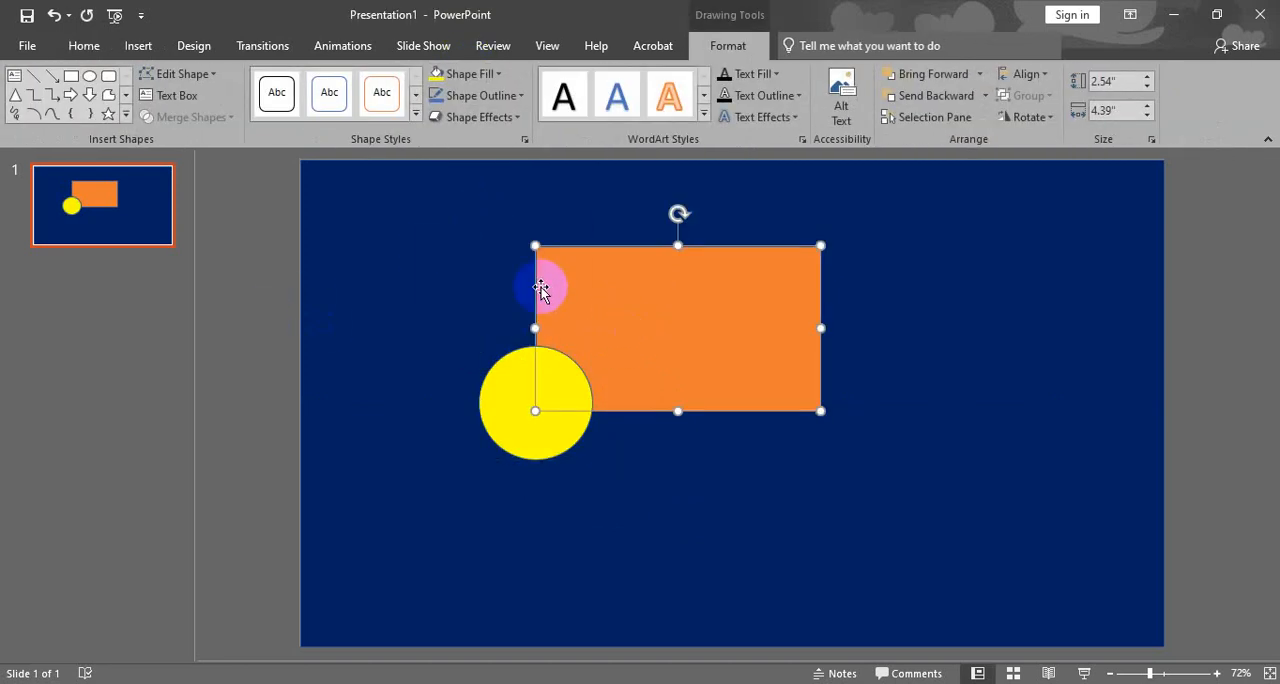
- Draw a snipped-diagonal-corner rectangle about 3.59" by 2.36" and move it over the orange rectangle's lower-right corner
left_click(138, 45)
left_click(277, 98)
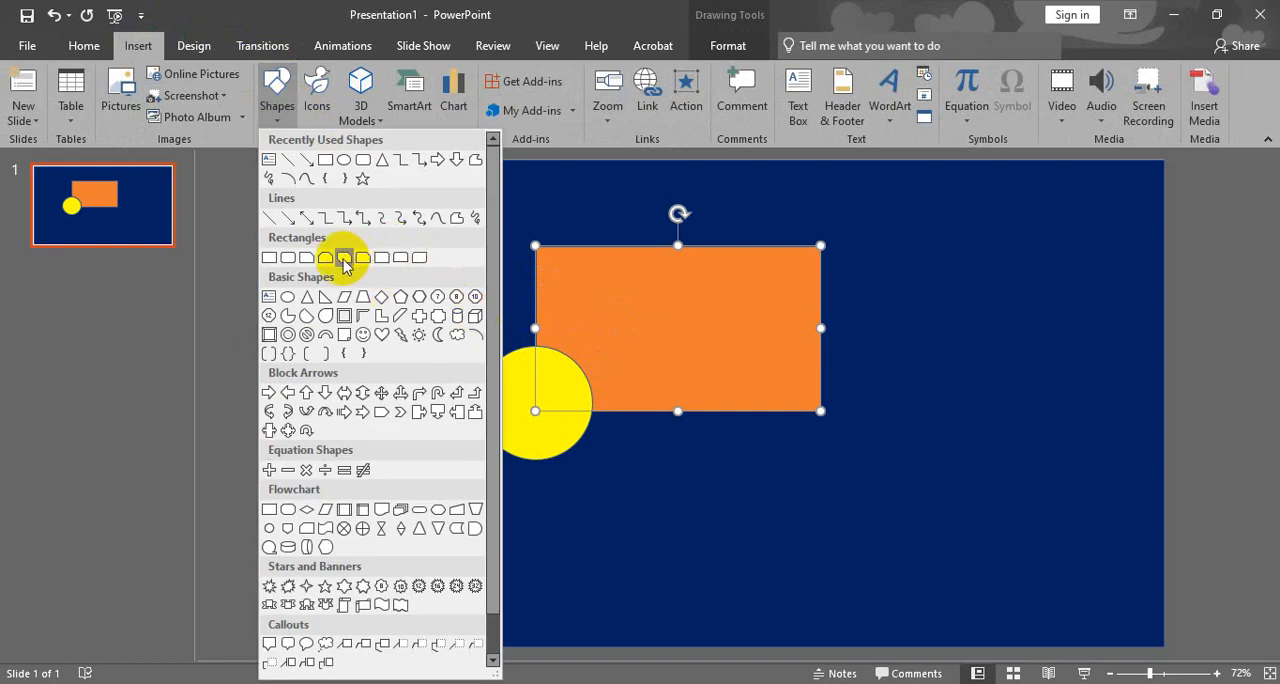
left_click(344, 258)
left_click_drag(854, 338, 1095, 493)
left_click_drag(966, 383, 826, 363)
- Fill the snipped-corner rectangle with standard green and deselect it
left_click(466, 74)
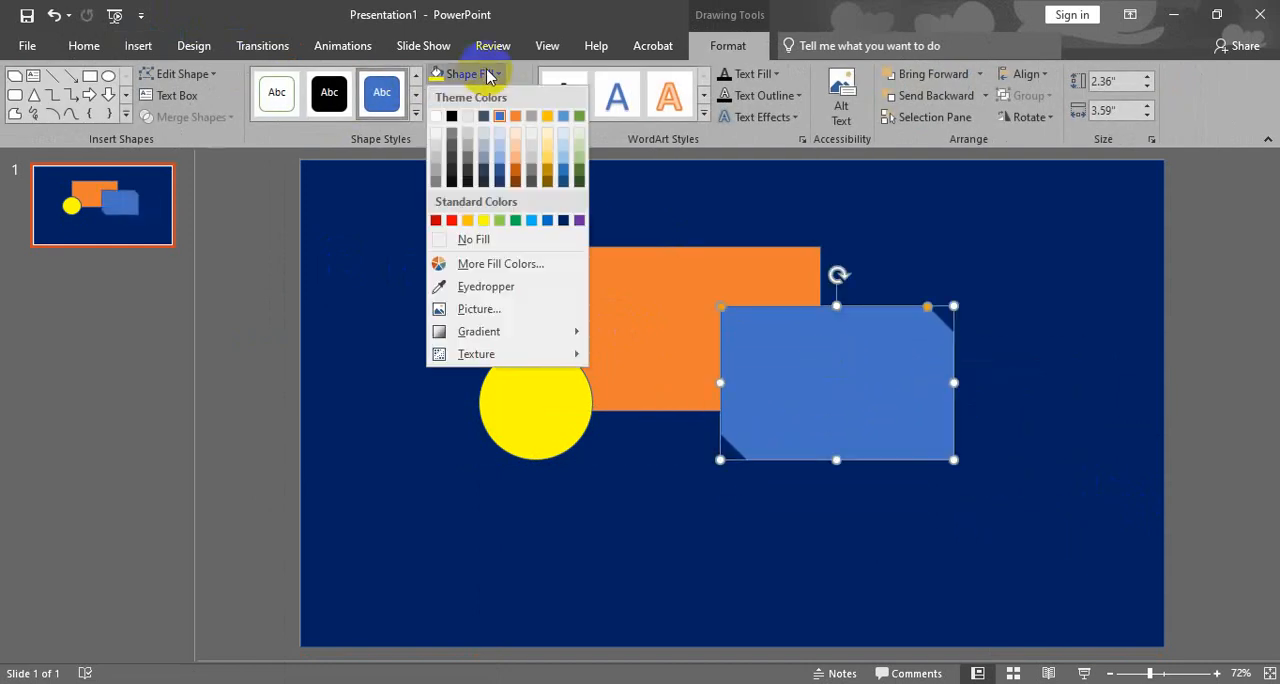
left_click(515, 220)
left_click(186, 313)
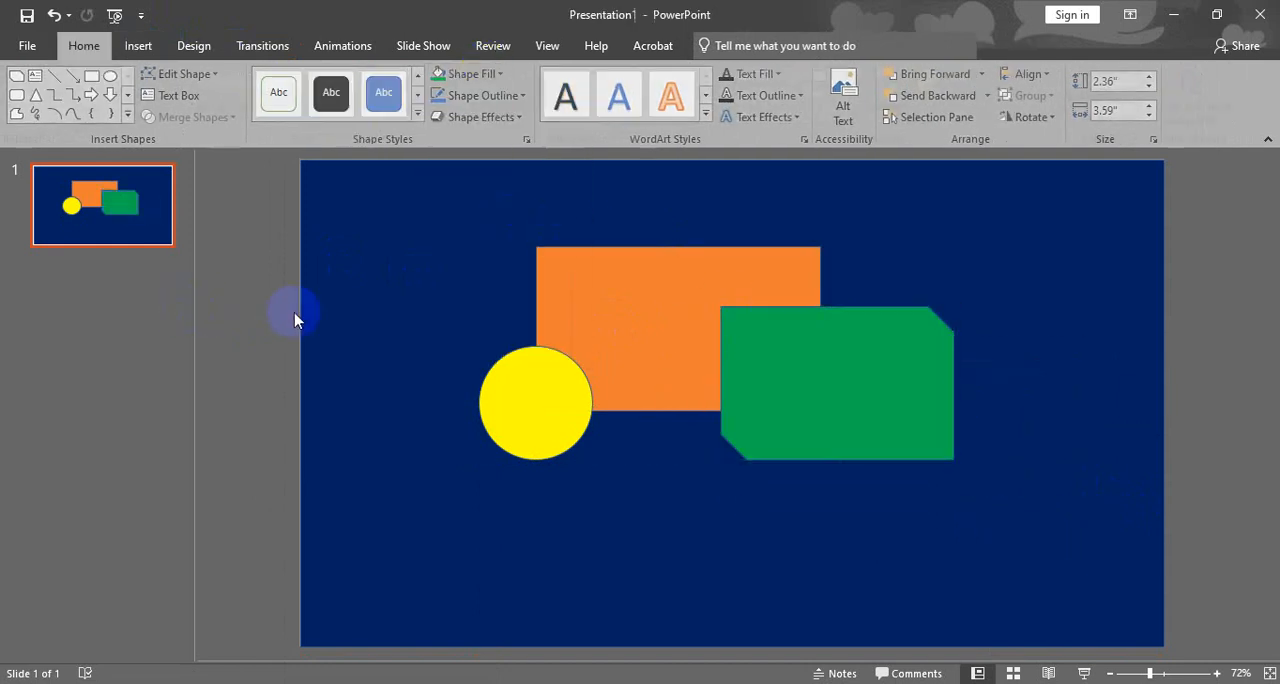
- Rearrange the shapes so the green one overlaps the orange rectangle's left edge and the yellow circle sits behind green at their lower junction
left_click_drag(814, 386, 461, 320)
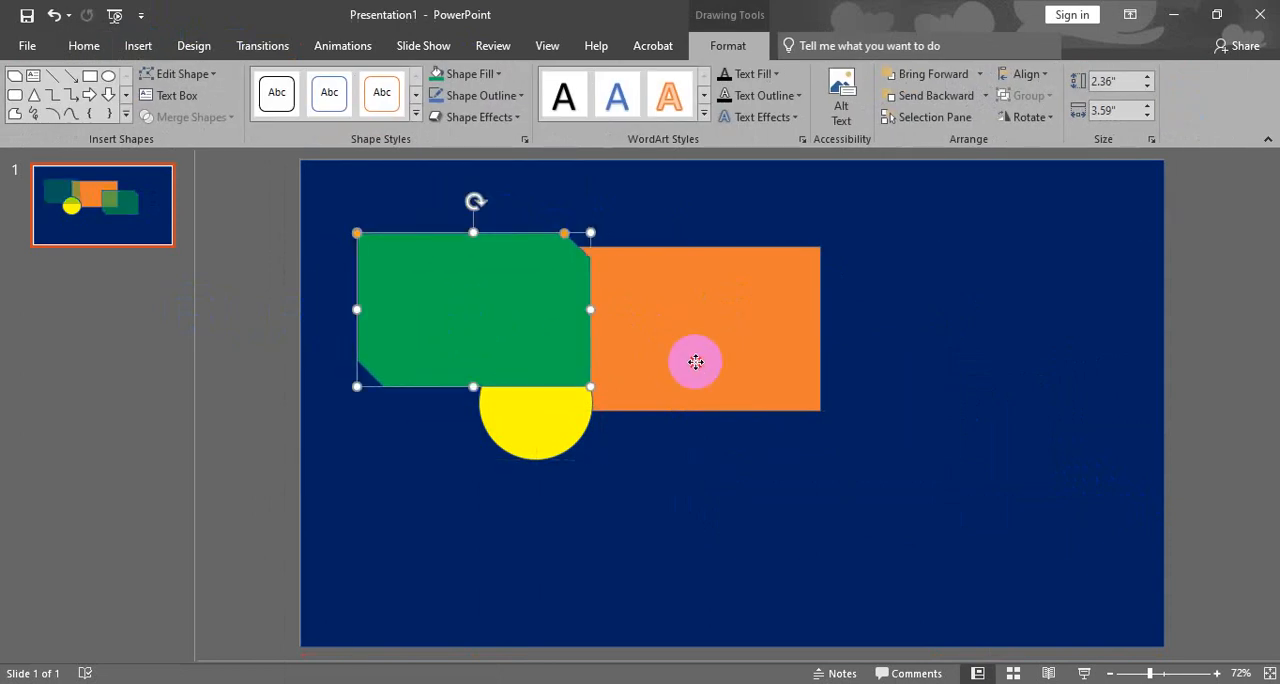
left_click_drag(694, 357, 729, 369)
left_click_drag(566, 425, 649, 422)
left_click_drag(553, 381, 614, 394)
mouse_move(658, 433)
left_mouse_down()
mouse_move(680, 429)
mouse_move(636, 433)
mouse_move(686, 434)
mouse_move(644, 442)
left_mouse_up()
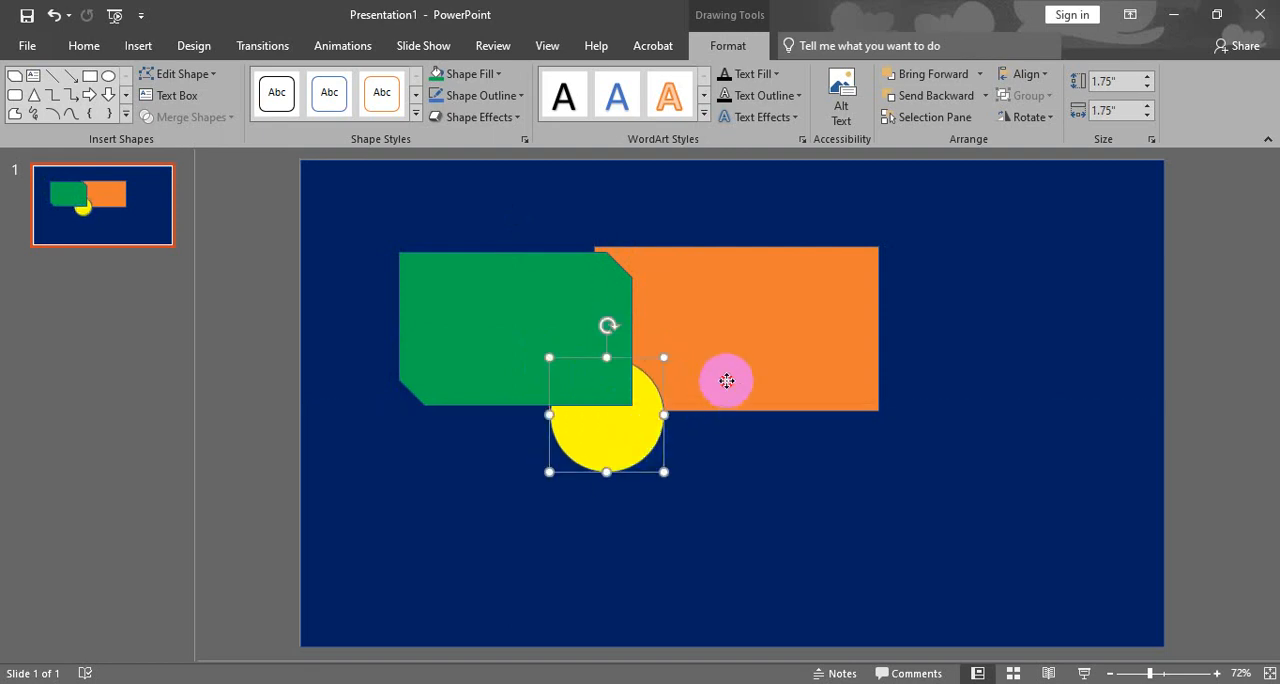
mouse_move(729, 374)
left_mouse_down()
mouse_move(803, 374)
mouse_move(741, 394)
left_mouse_up()
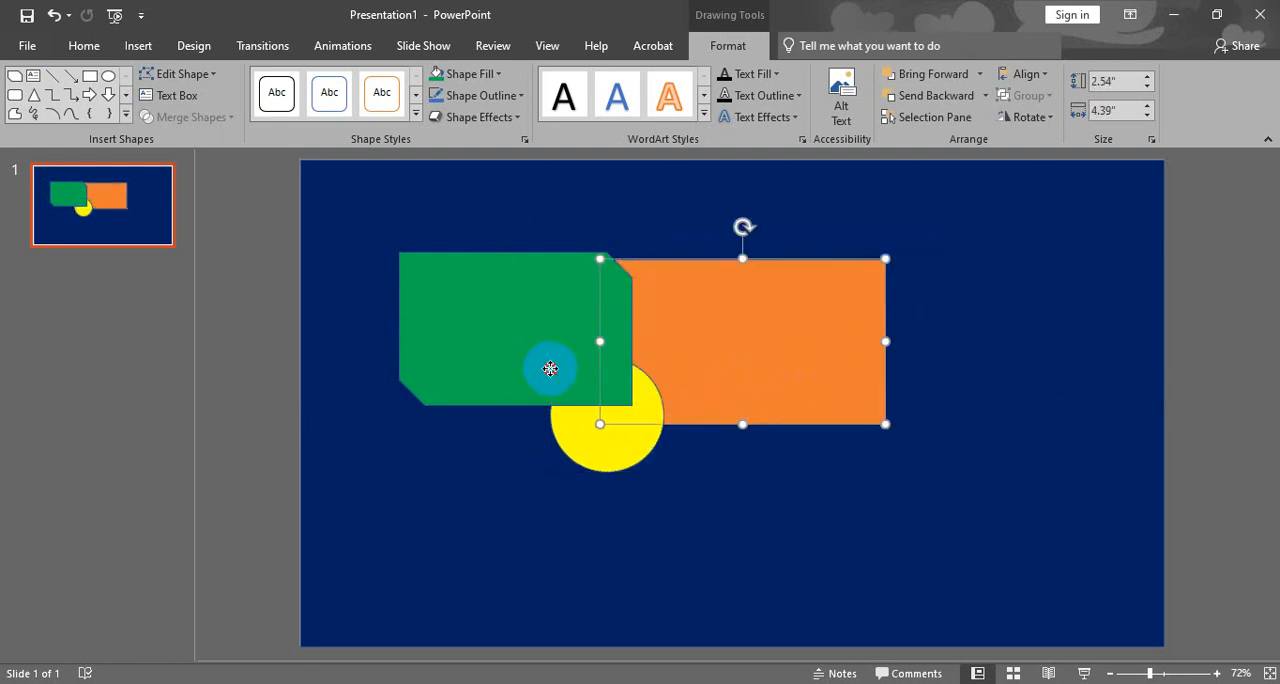
mouse_move(549, 366)
left_mouse_down()
mouse_move(526, 363)
mouse_move(558, 365)
left_mouse_up()
left_click_drag(605, 427, 627, 444)
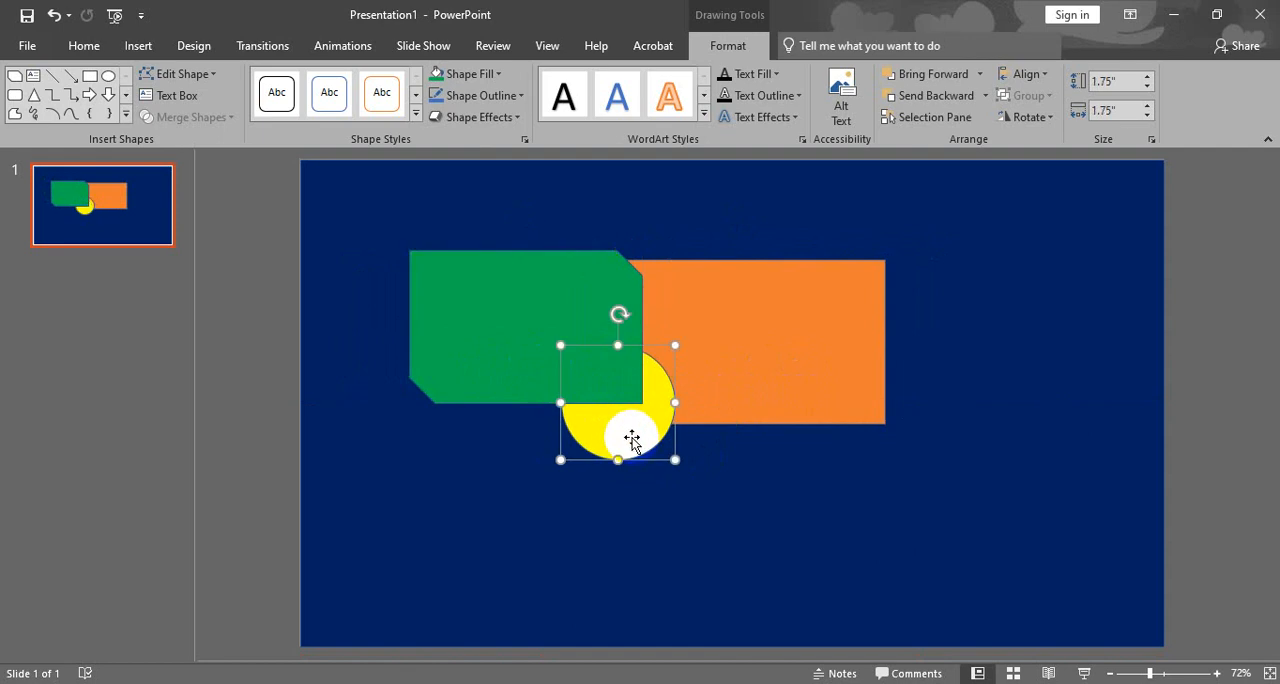
mouse_move(619, 437)
left_mouse_down()
mouse_move(594, 440)
mouse_move(620, 437)
mouse_move(620, 450)
mouse_move(543, 451)
mouse_move(611, 446)
left_mouse_up()
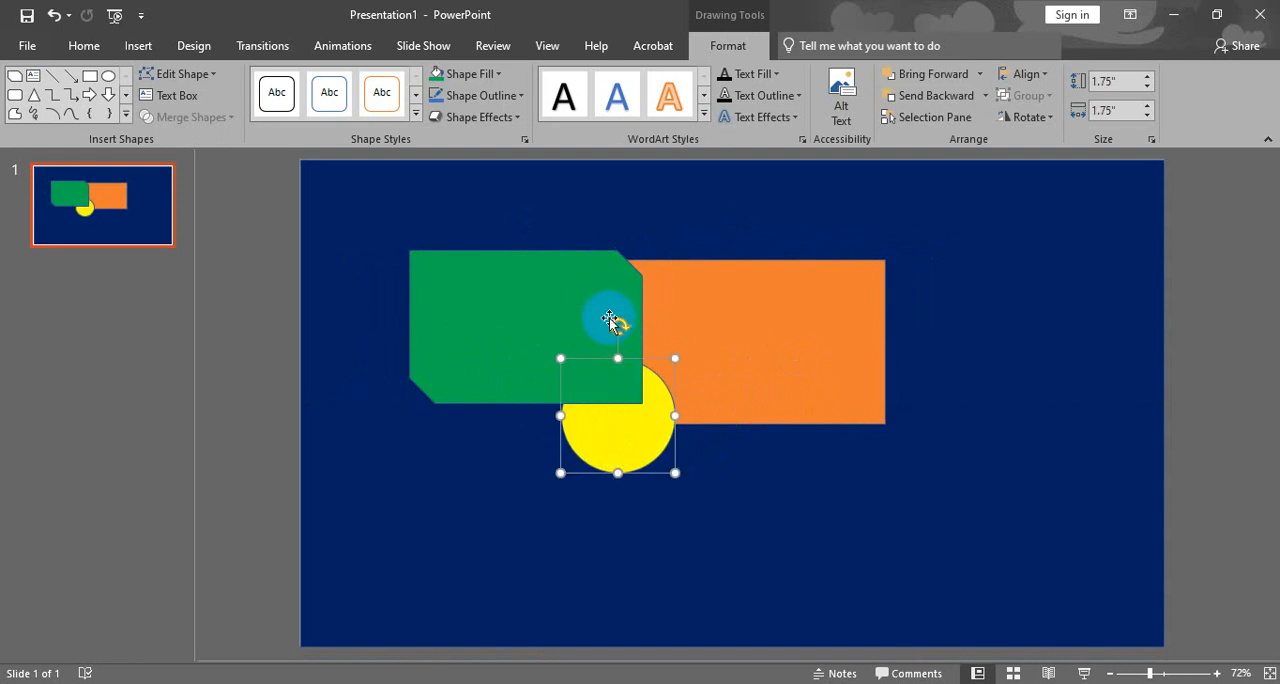
- Bring the yellow circle forward so it sits in front of the green shape
left_click(981, 75)
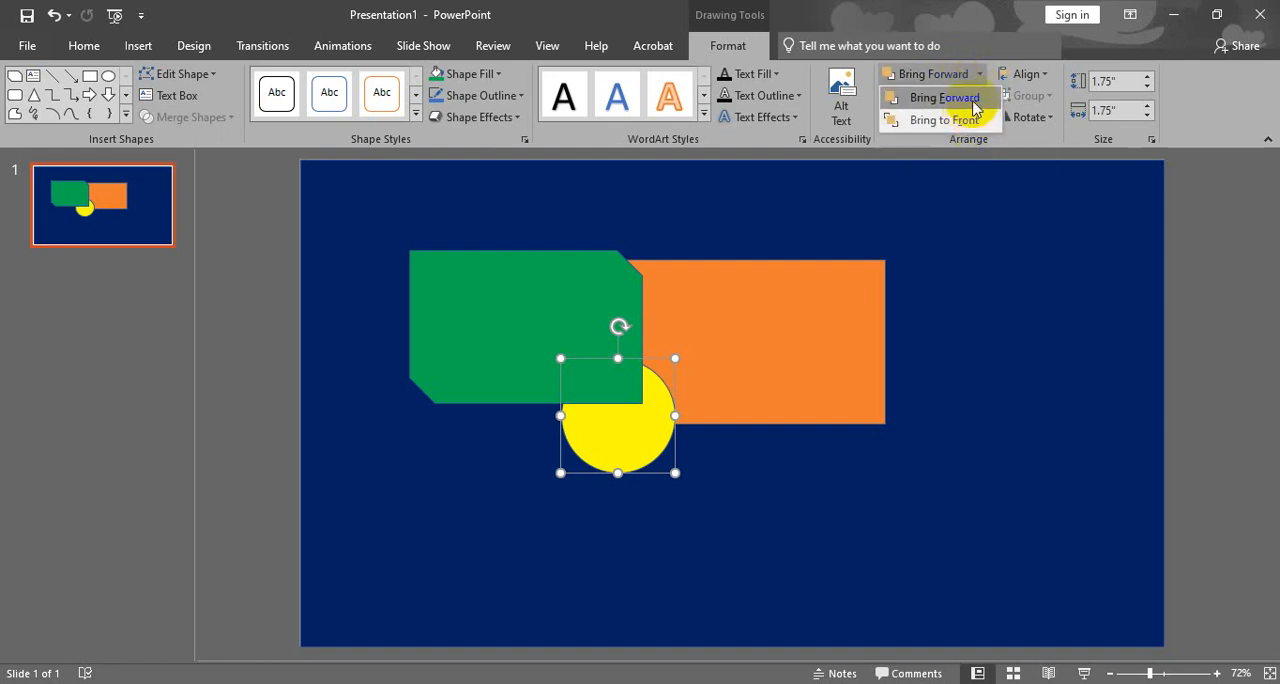
left_click(982, 82)
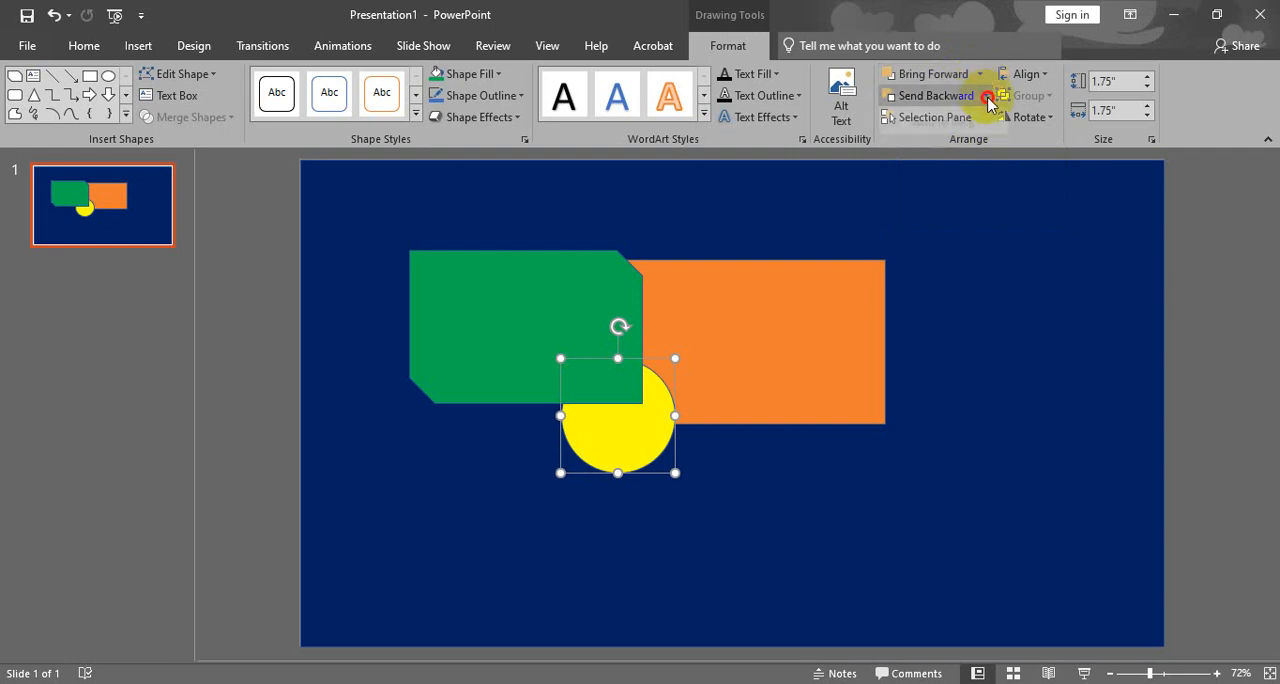
left_click(984, 97)
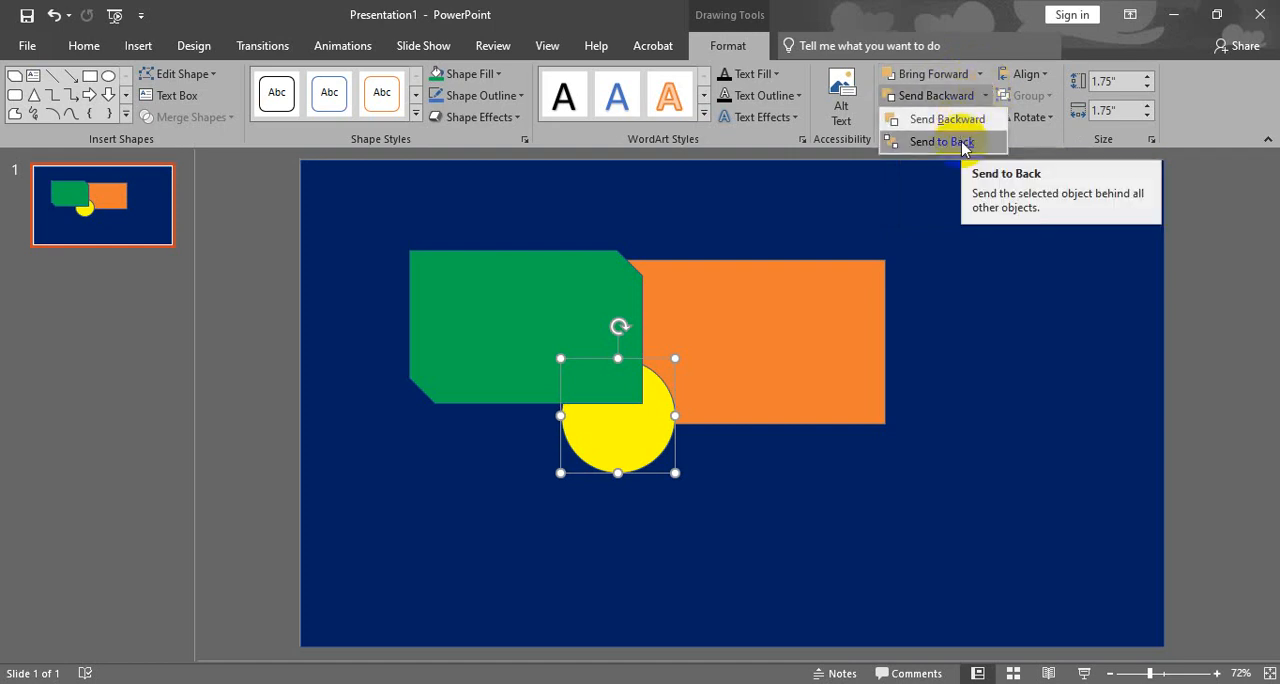
left_click(986, 95)
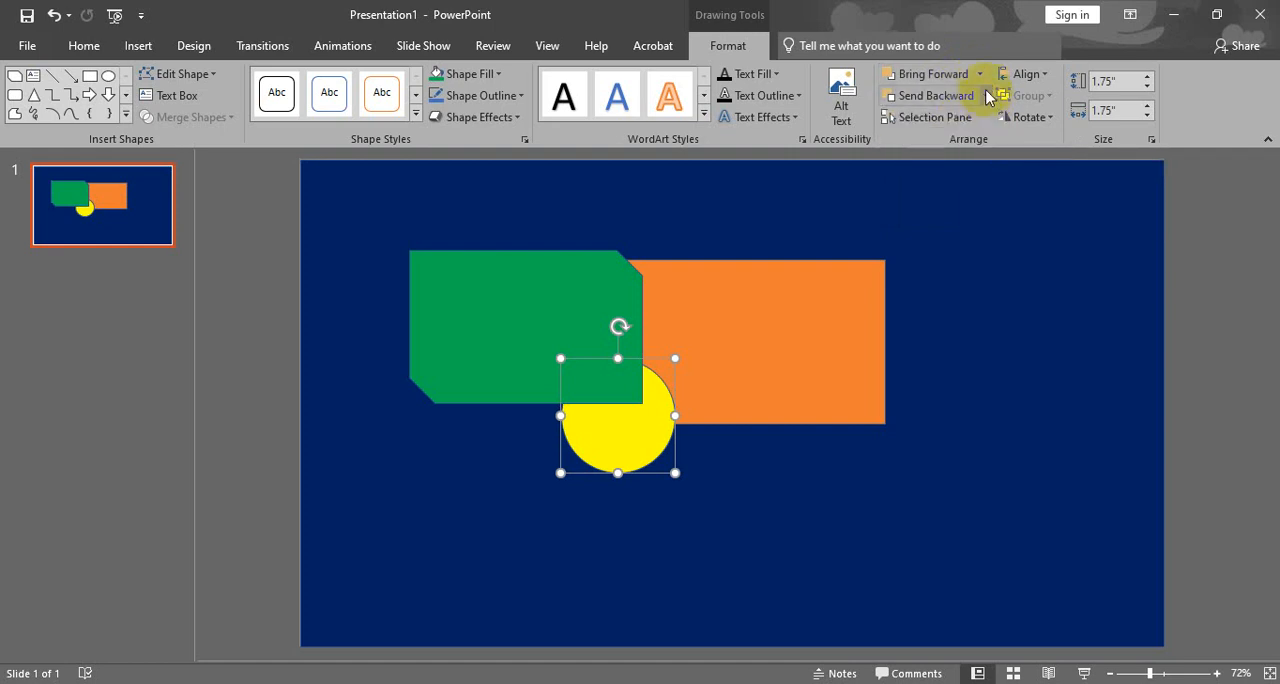
left_click(982, 76)
left_click(985, 94)
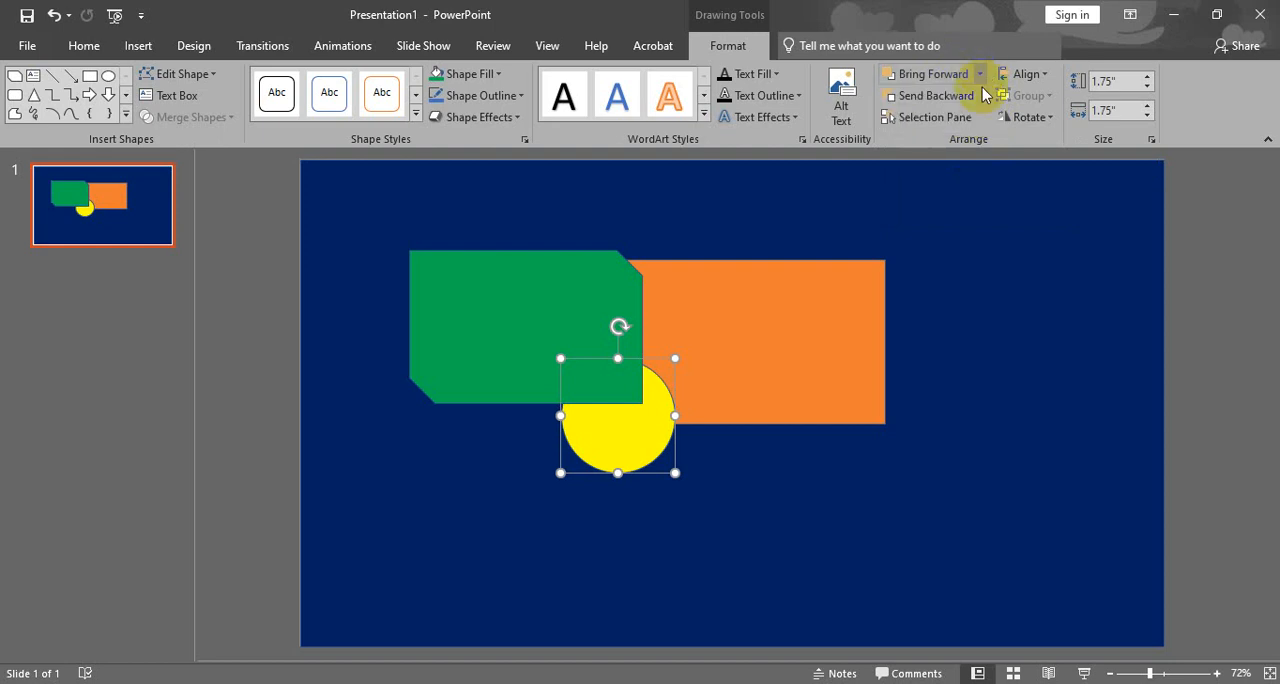
left_click(984, 97)
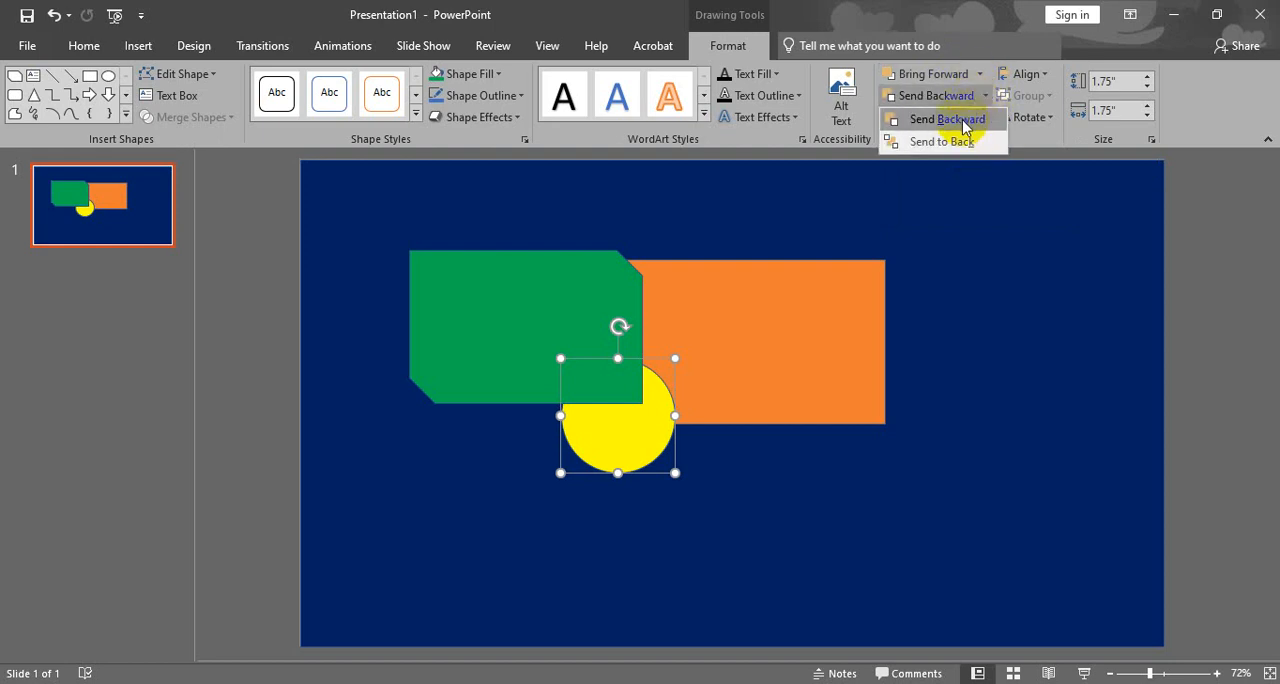
left_click(975, 76)
left_click(978, 75)
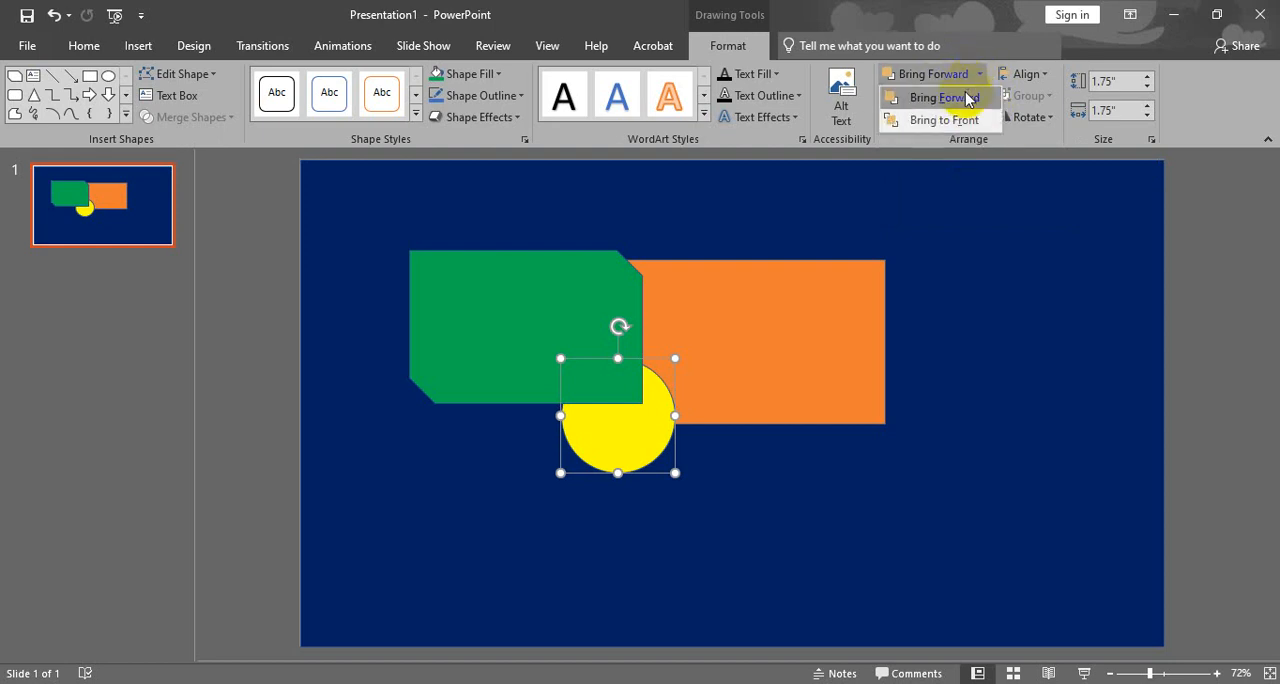
left_click(980, 78)
left_click(951, 80)
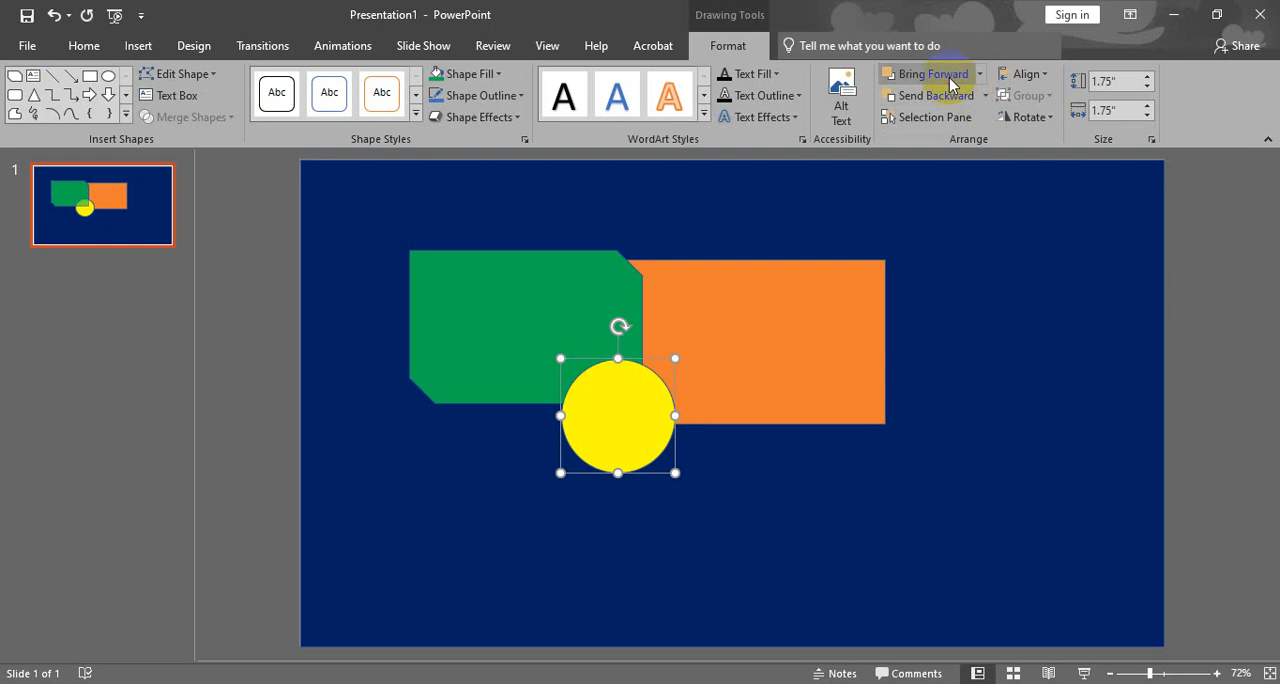
- Shift the orange rectangle slightly left and reposition the yellow circle over the lower junction of the green and orange shapes
left_click_drag(627, 428, 621, 427)
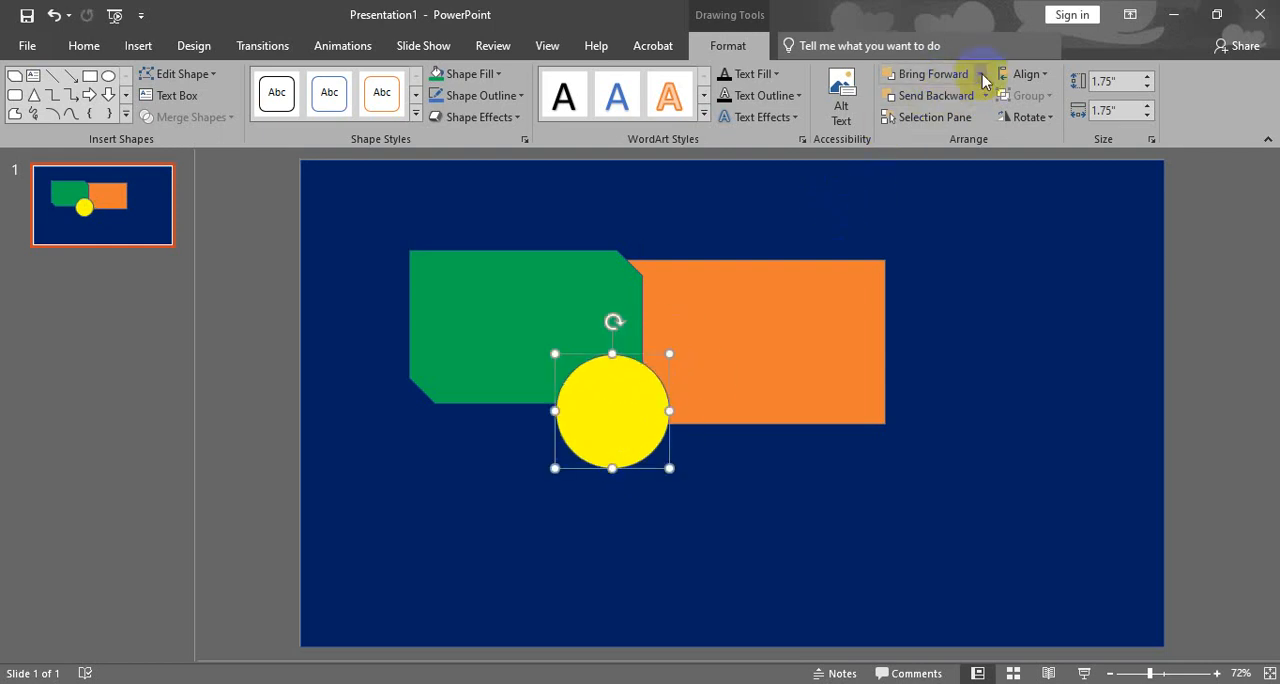
left_click_drag(614, 398, 600, 420)
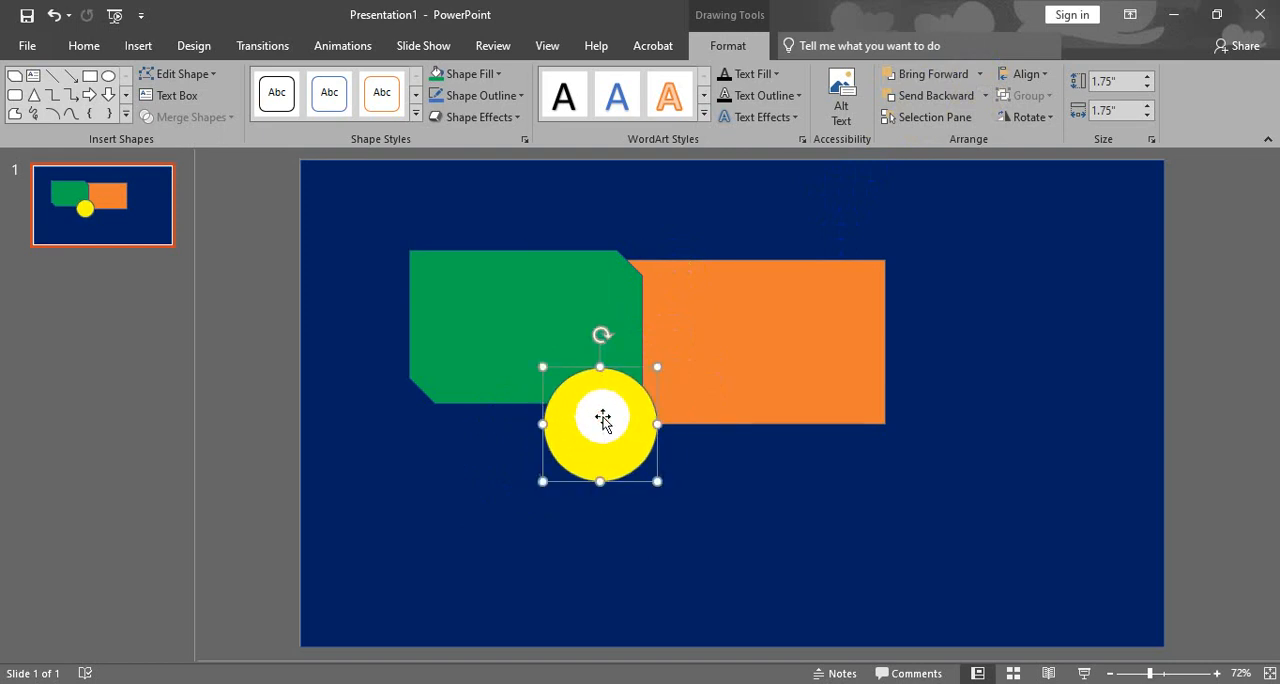
left_click_drag(705, 378, 679, 381)
mouse_move(610, 434)
left_mouse_down()
mouse_move(617, 449)
mouse_move(605, 441)
left_mouse_up()
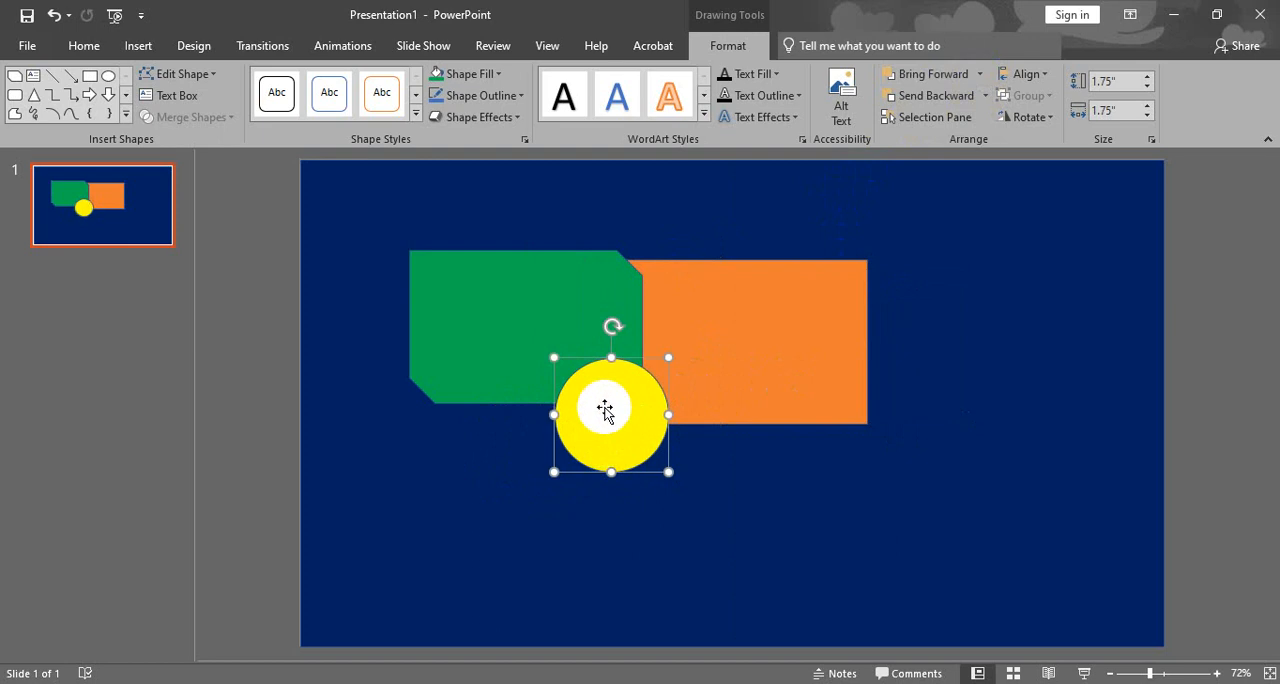
- Try sending the yellow circle to the back, behind all other objects, and undo the reordering along with the background move
left_click(983, 97)
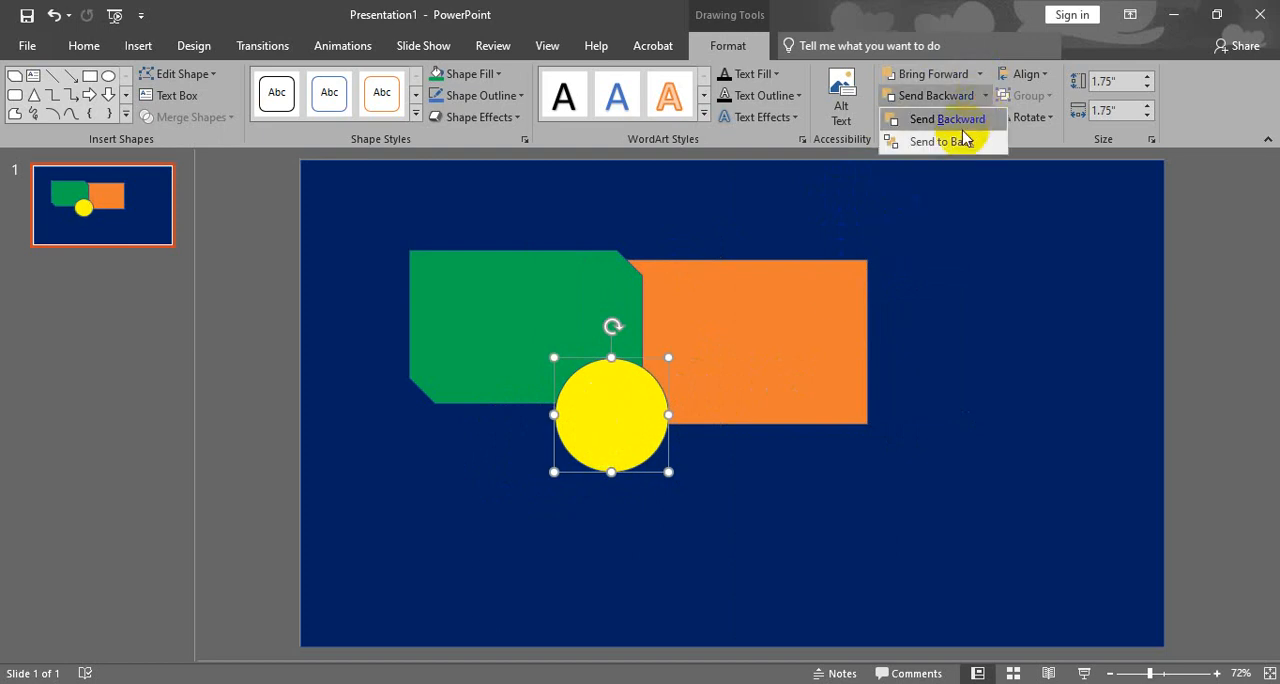
left_click(986, 98)
left_click(986, 97)
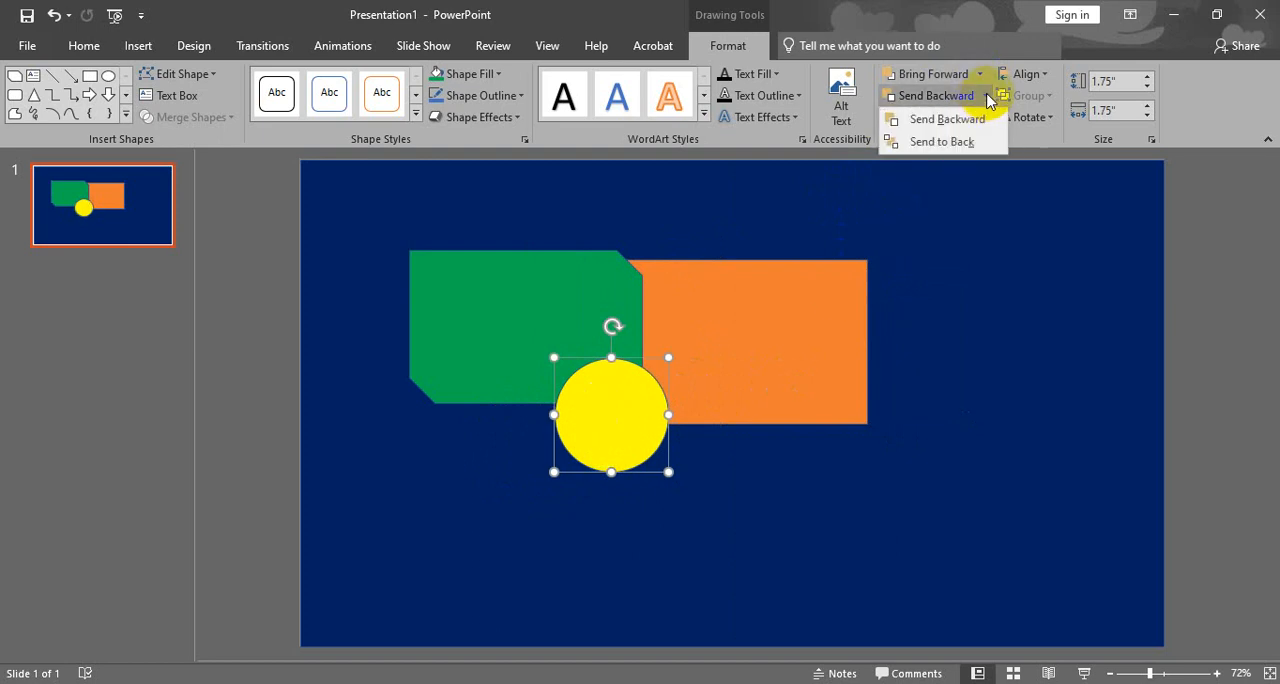
left_click(946, 142)
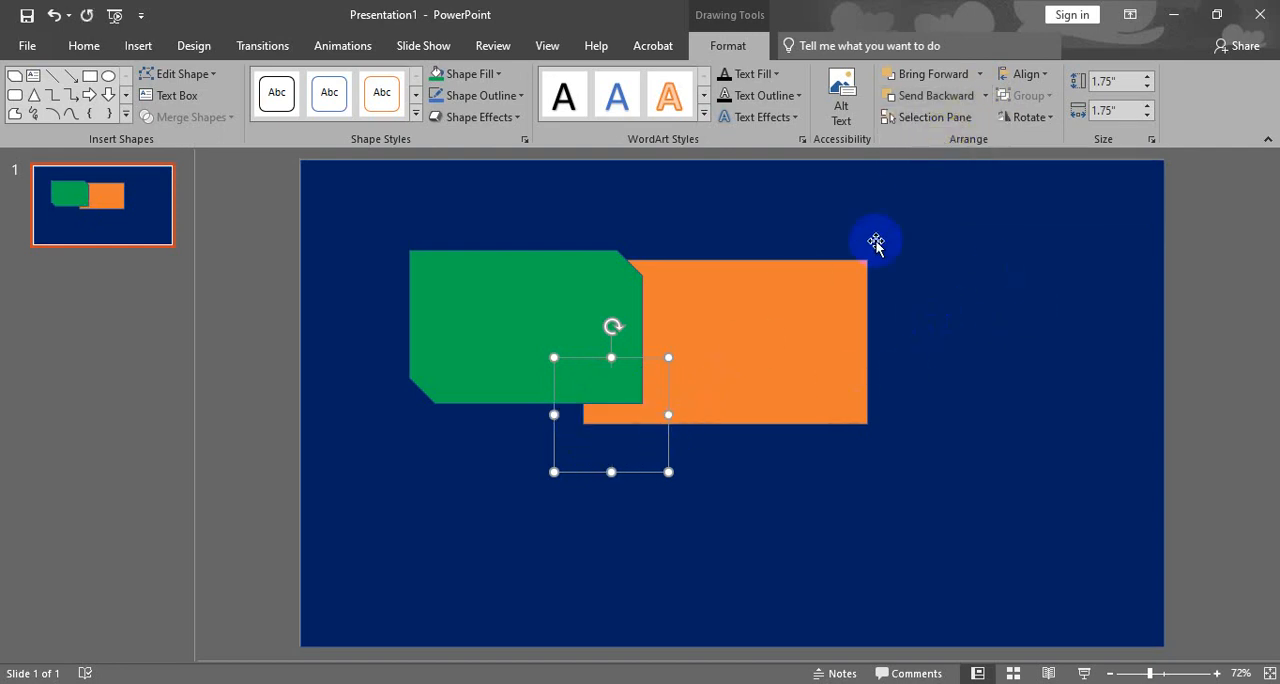
left_click_drag(593, 475, 728, 567)
left_click_drag(1172, 316, 1039, 221)
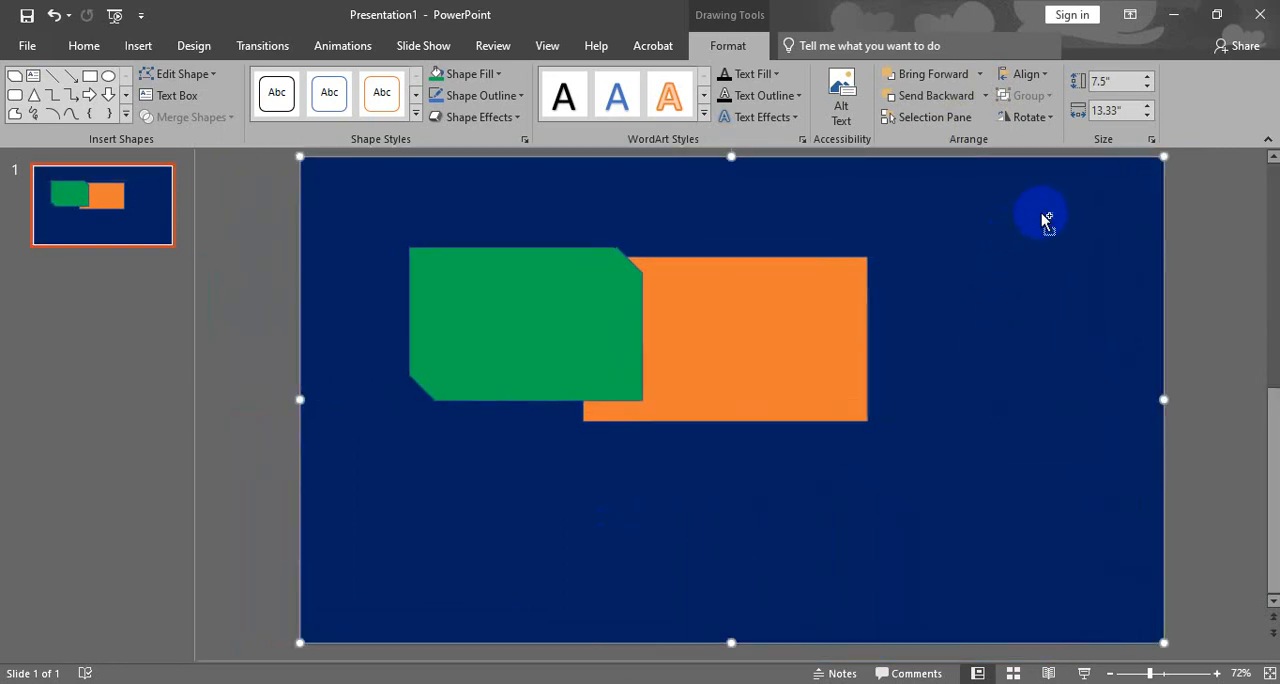
key("ctrl+z")
key("ctrl+z")
key("ctrl+z")
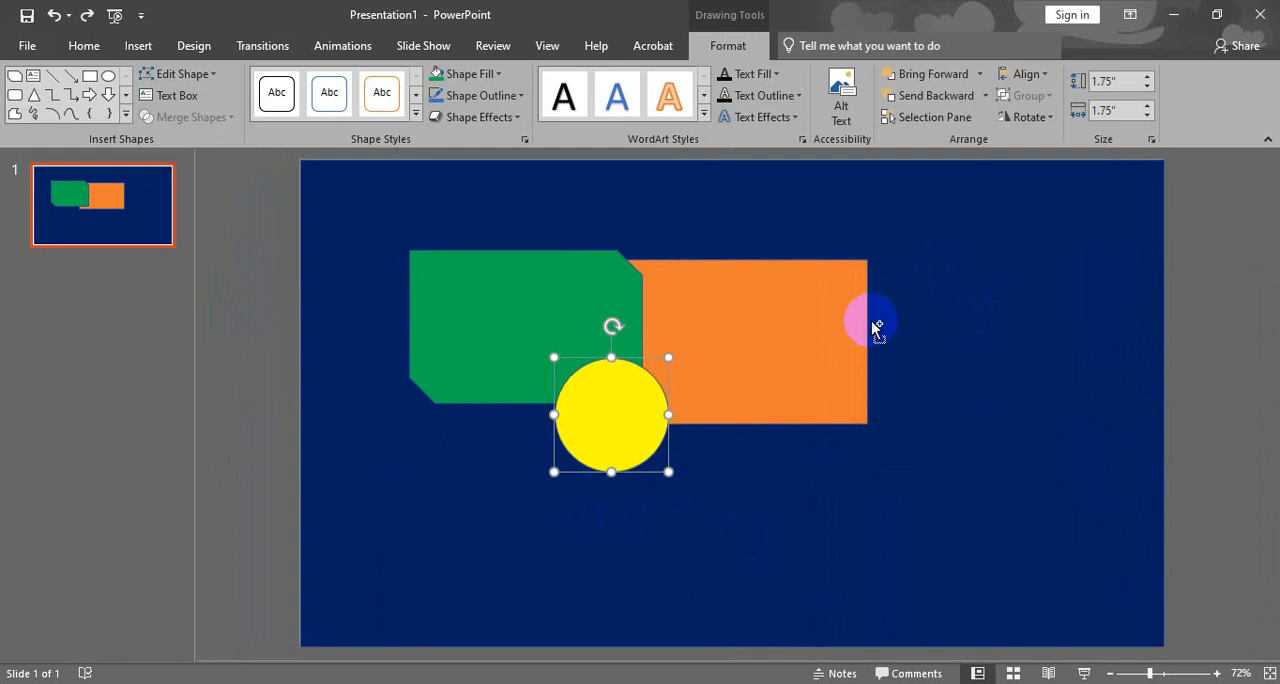
- Dismiss the message notifications and bring the orange rectangle to the front of all the shapes
left_click(729, 342)
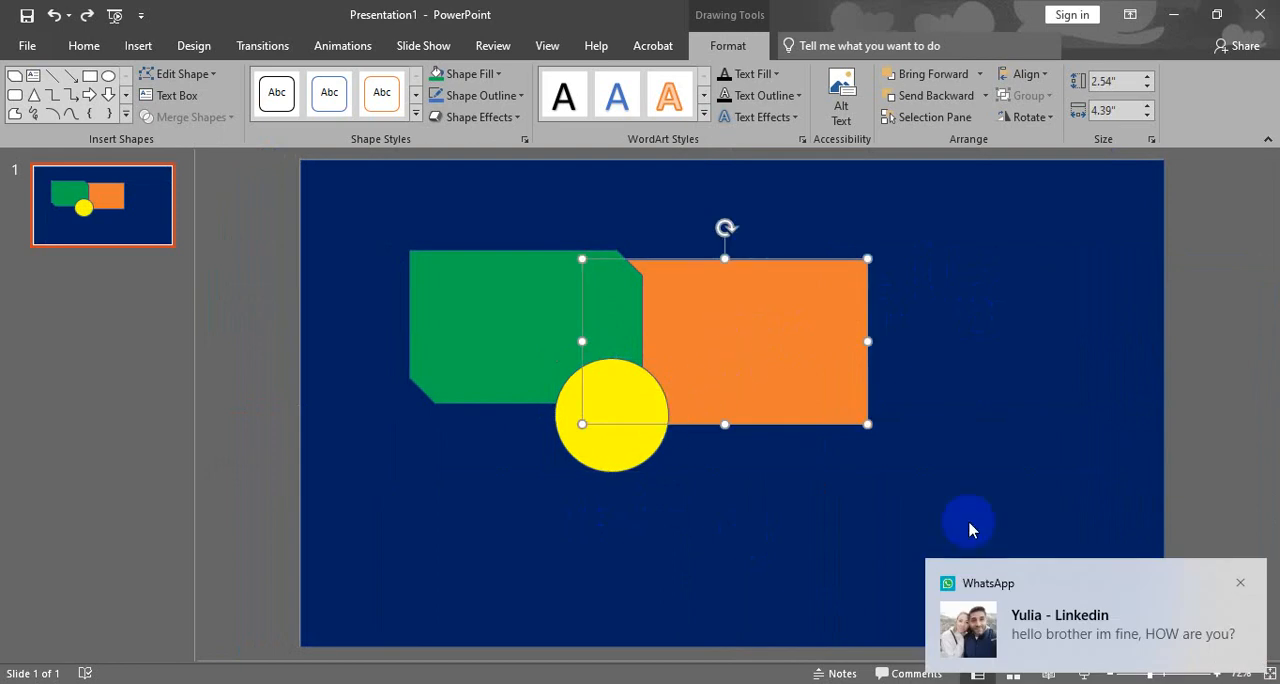
left_click(1241, 581)
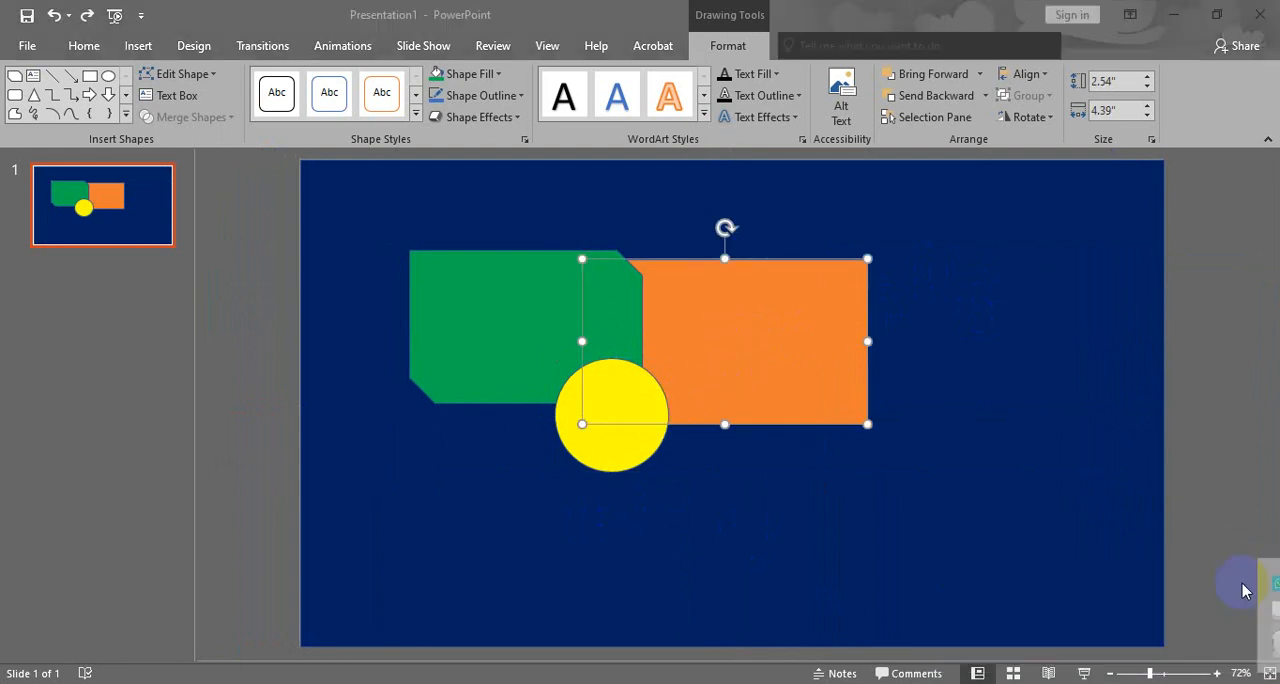
left_click(527, 333)
left_click(737, 317)
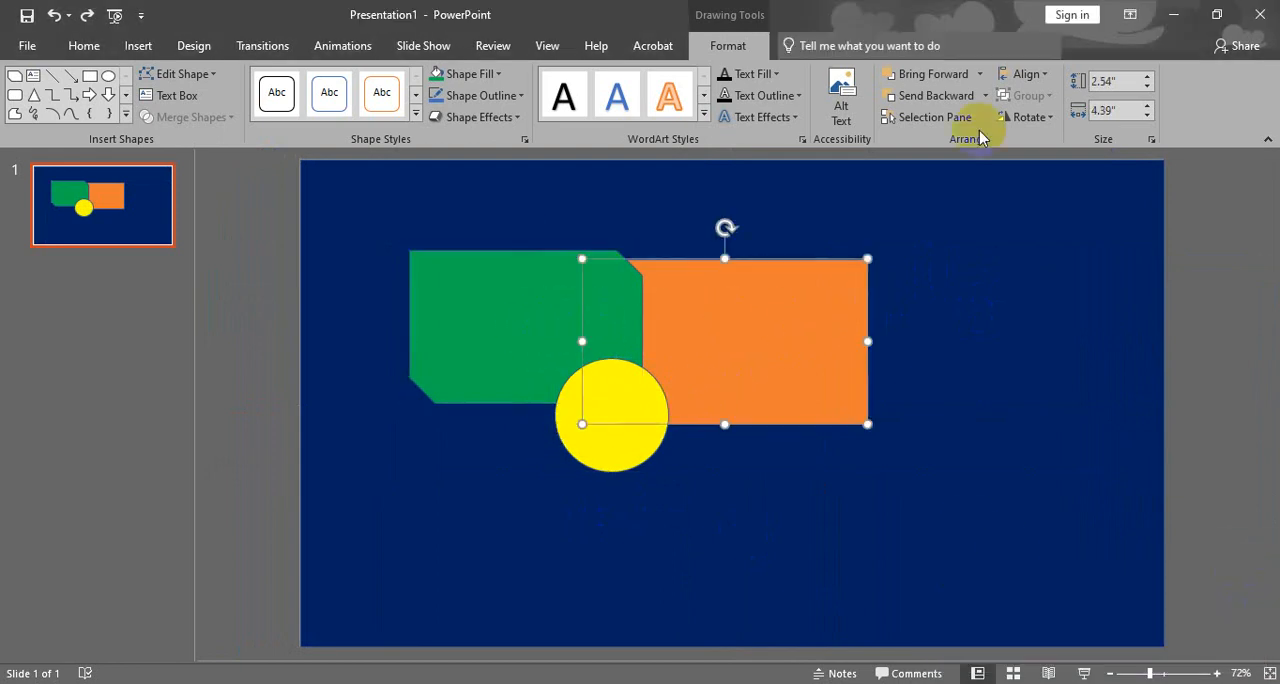
left_click(983, 76)
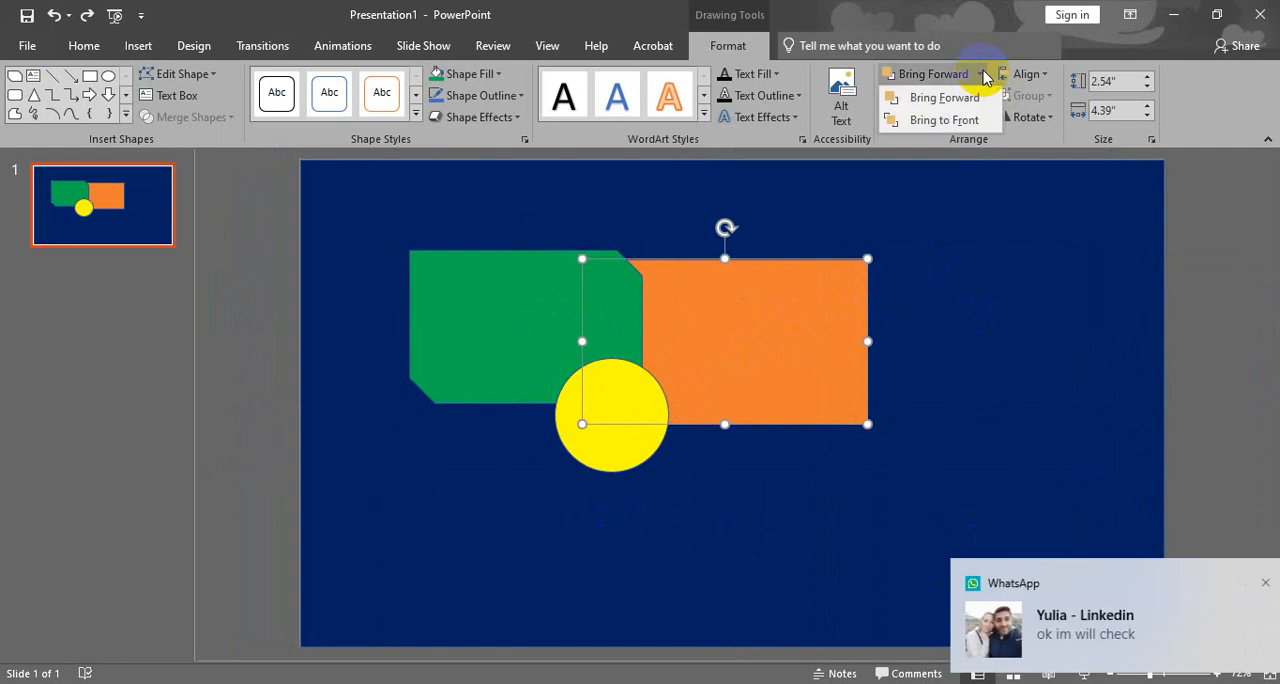
left_click(1240, 582)
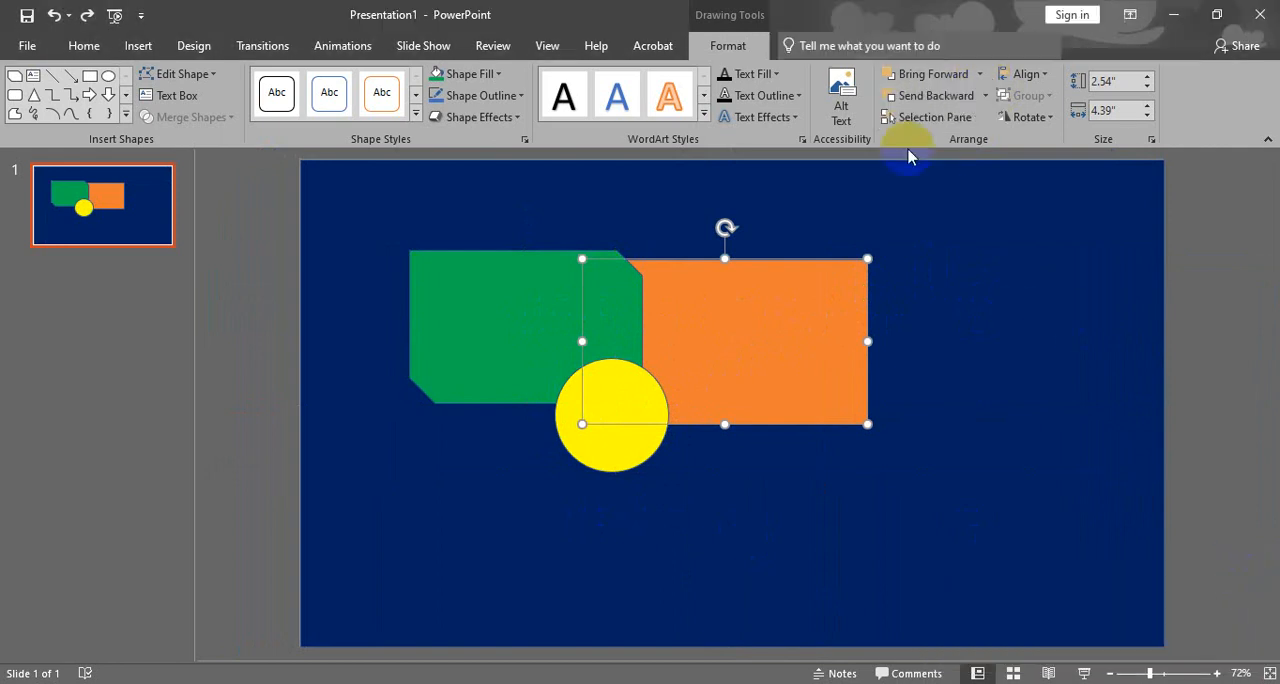
left_click(980, 76)
left_click(944, 120)
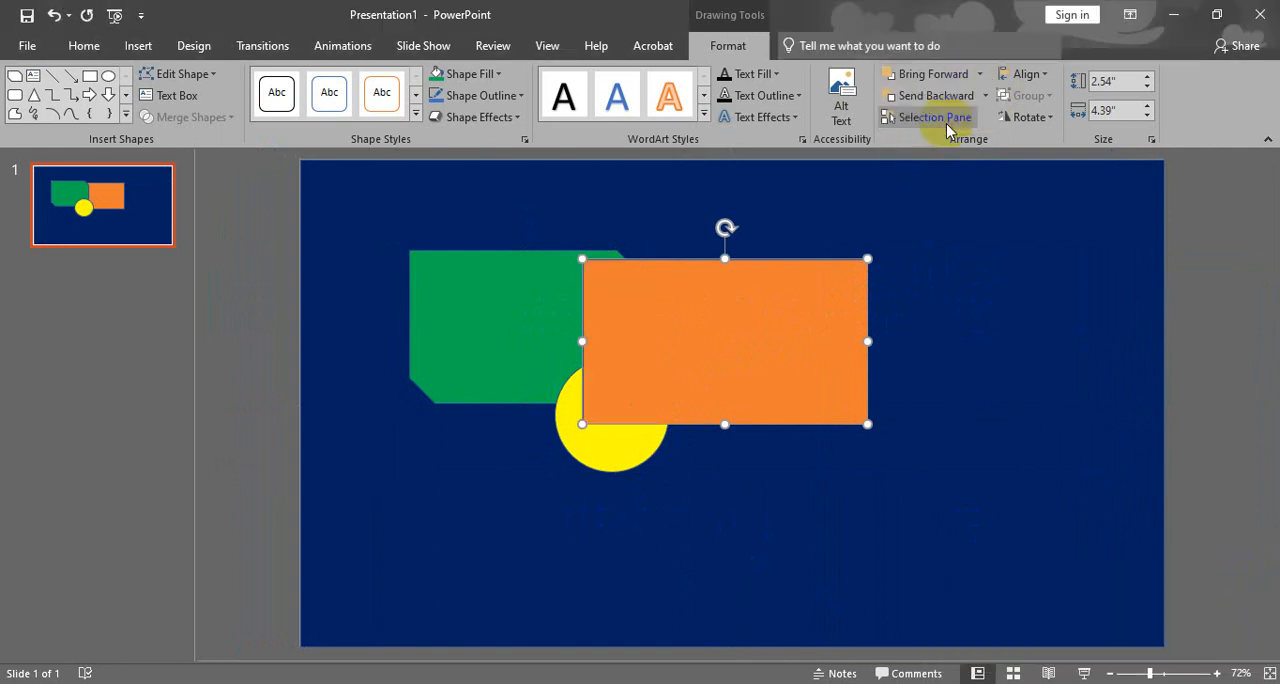
- Nudge the yellow circle slightly left and the orange rectangle slightly right
left_click(618, 445)
mouse_move(616, 450)
left_mouse_down()
mouse_move(577, 443)
mouse_move(601, 452)
left_mouse_up()
left_click(788, 380)
left_click_drag(788, 380, 796, 381)
- Move the green shape down and left, bring it forward one level over the yellow circle, and shift it slightly right
left_click_drag(546, 337, 476, 358)
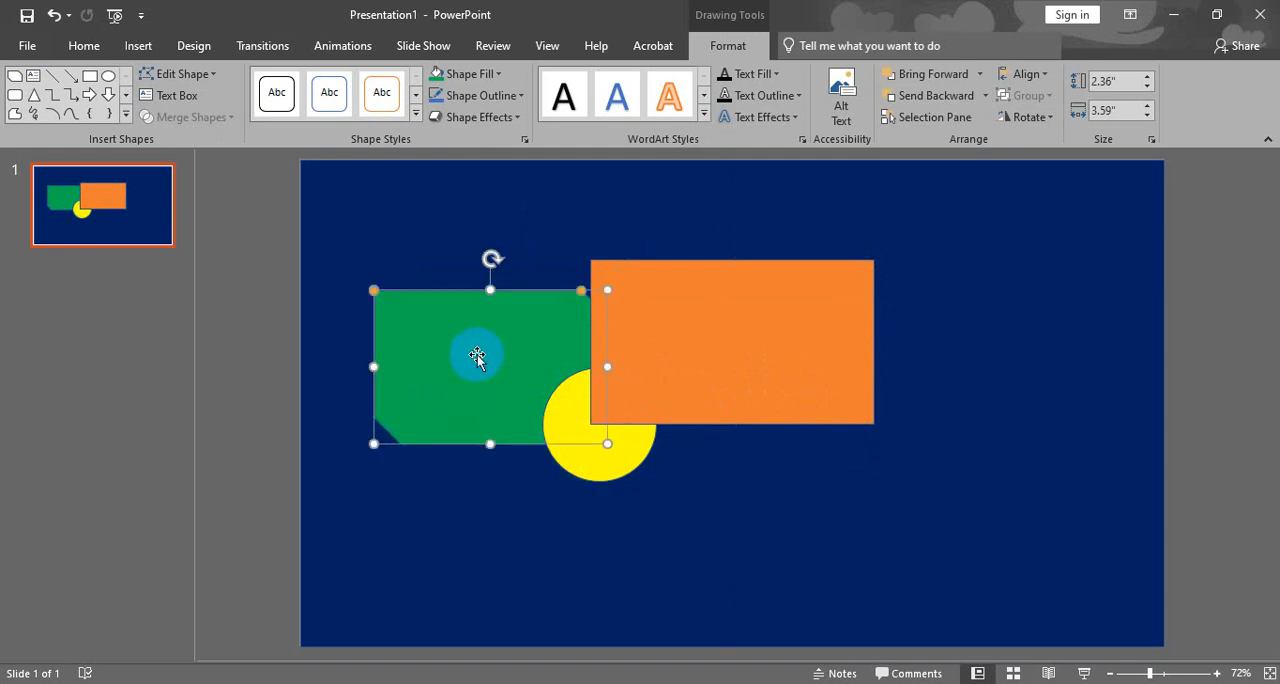
left_click(957, 78)
left_click_drag(571, 417, 544, 358)
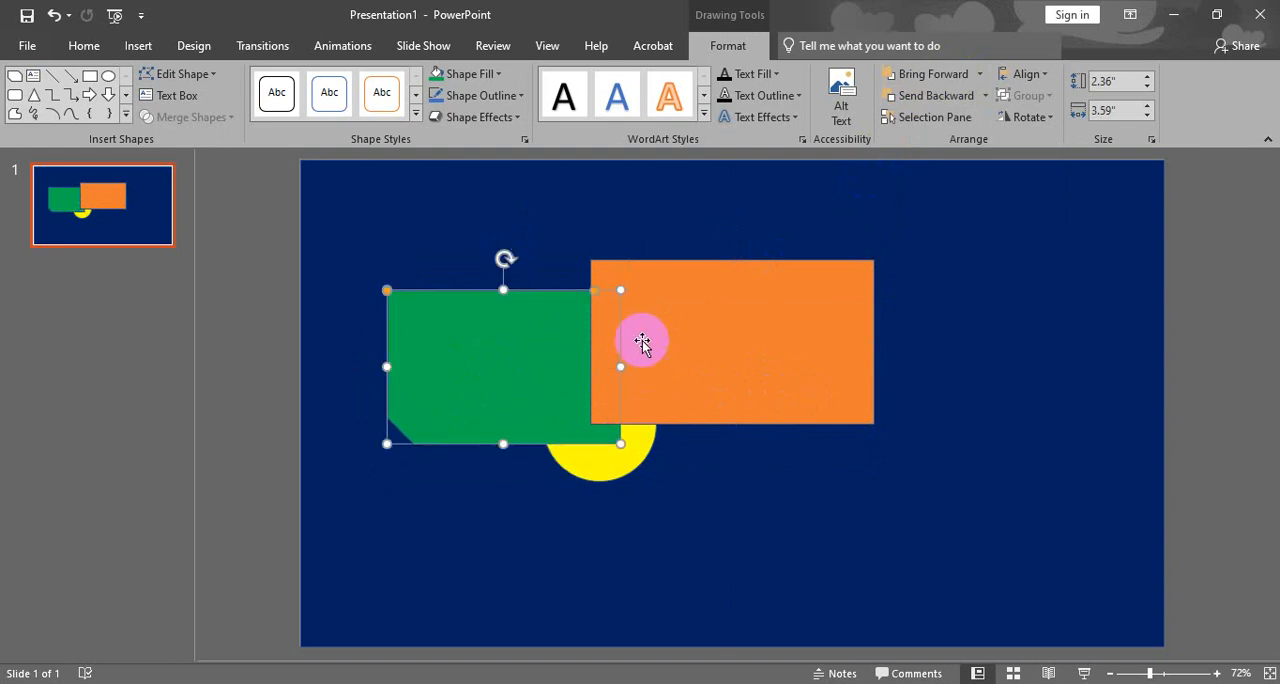
- Move the orange rectangle up and right of the green shape, and bring the yellow circle forward over its lower-left corner
left_click_drag(642, 343, 731, 312)
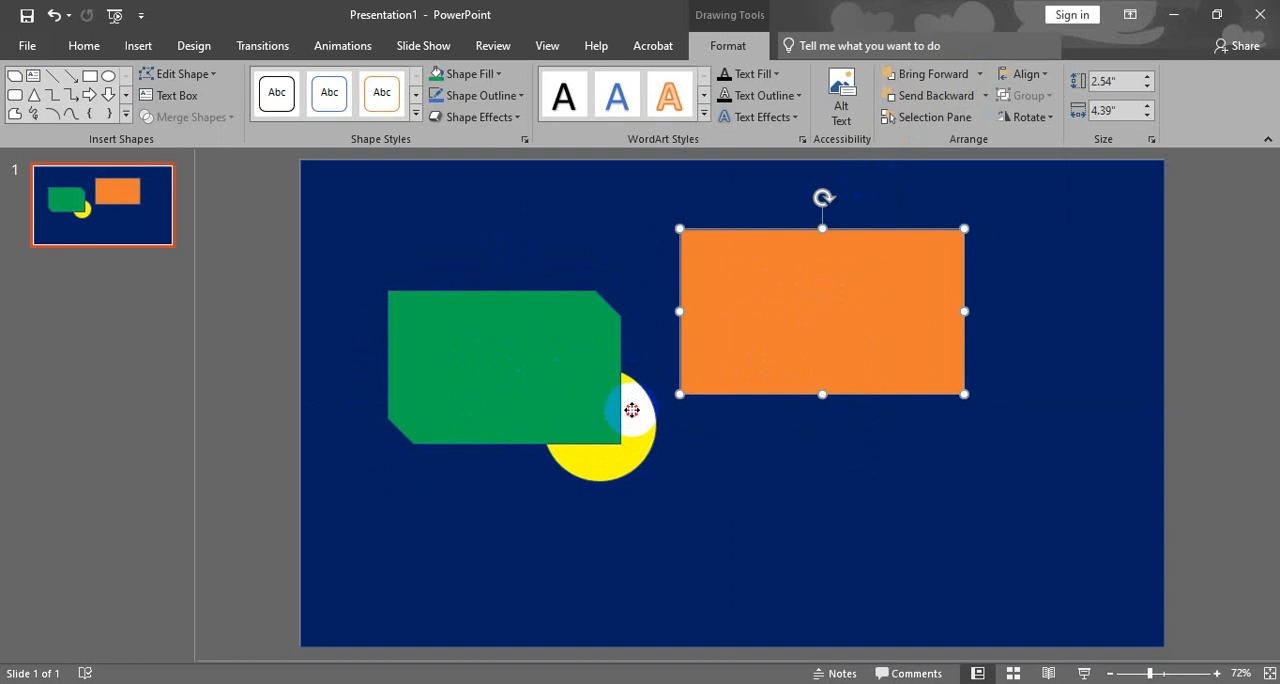
left_click_drag(632, 410, 711, 378)
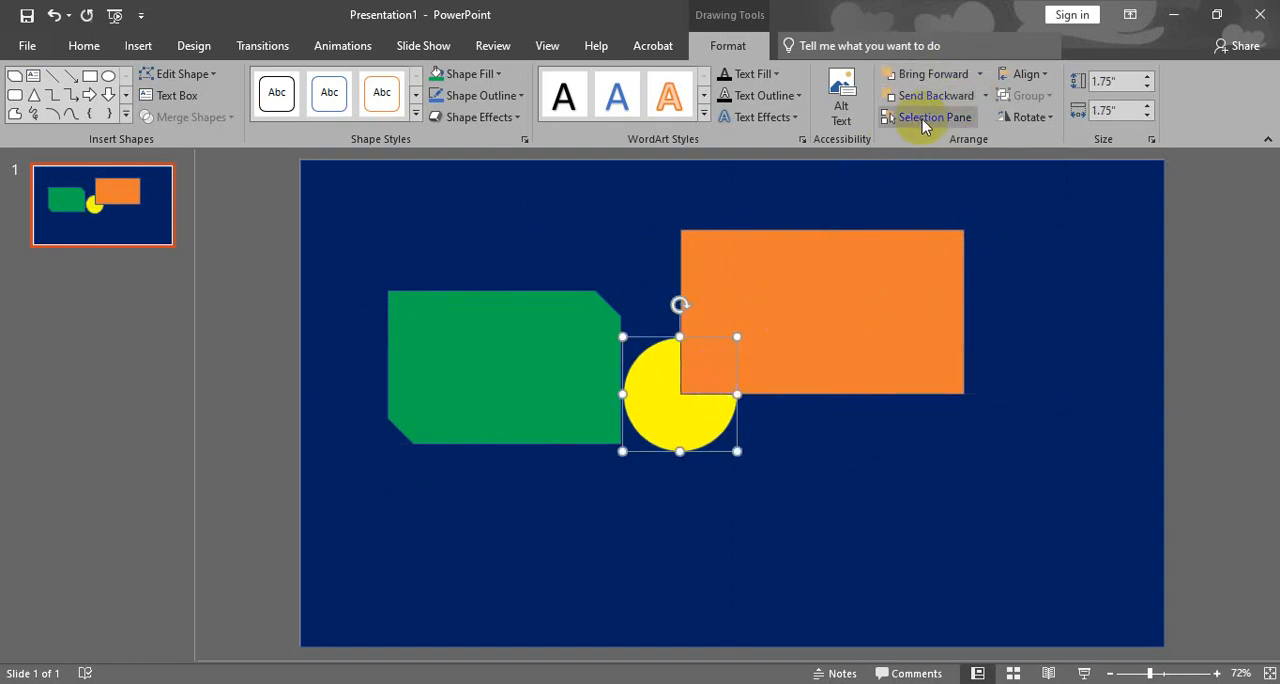
left_click(950, 76)
- Move the green shape up and left away from the others, and arrange the yellow circle over the orange rectangle's lower-left corner
left_click_drag(502, 377, 485, 327)
mouse_move(731, 297)
left_mouse_down()
mouse_move(754, 322)
mouse_move(726, 309)
left_mouse_up()
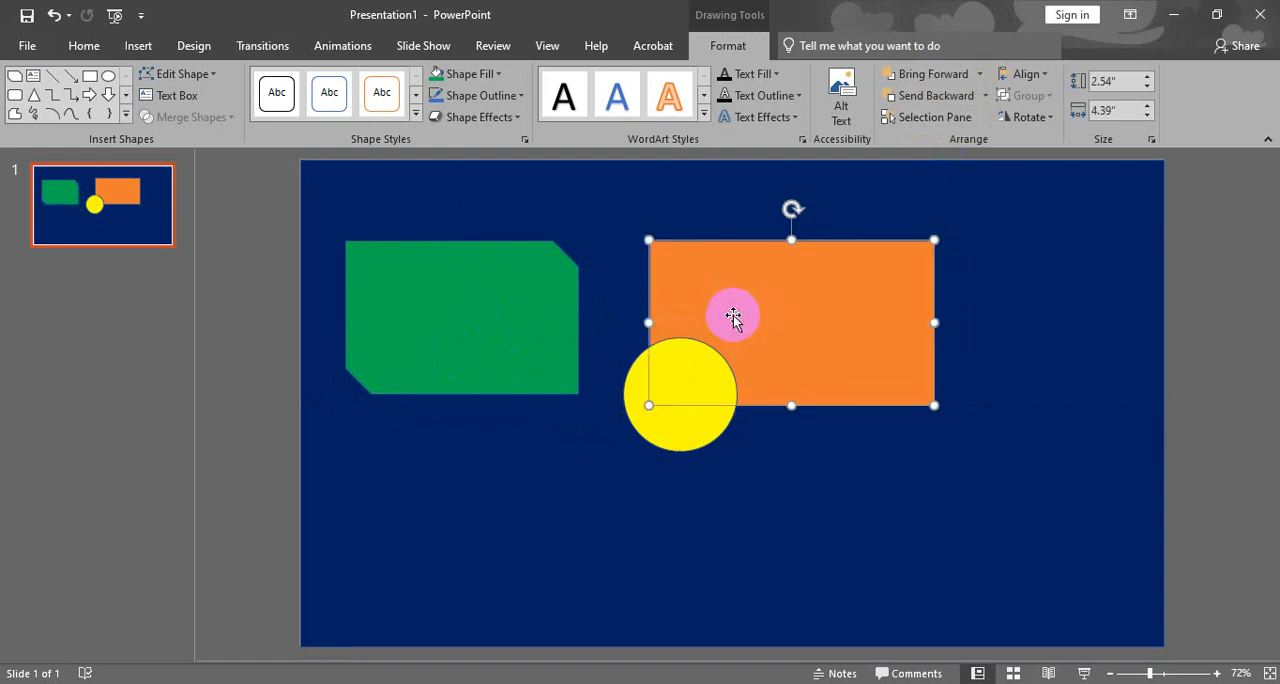
left_click_drag(654, 420, 623, 400)
left_click_drag(834, 375, 863, 375)
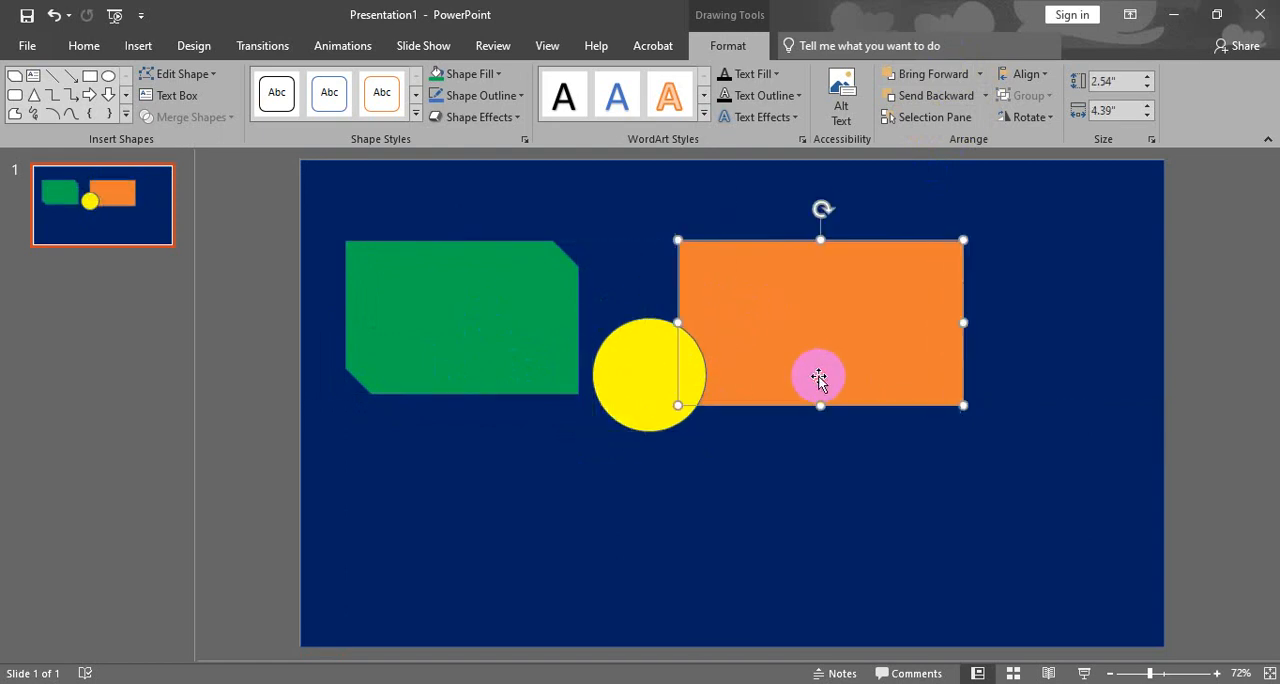
mouse_move(651, 404)
left_mouse_down()
mouse_move(686, 403)
mouse_move(676, 408)
left_mouse_up()
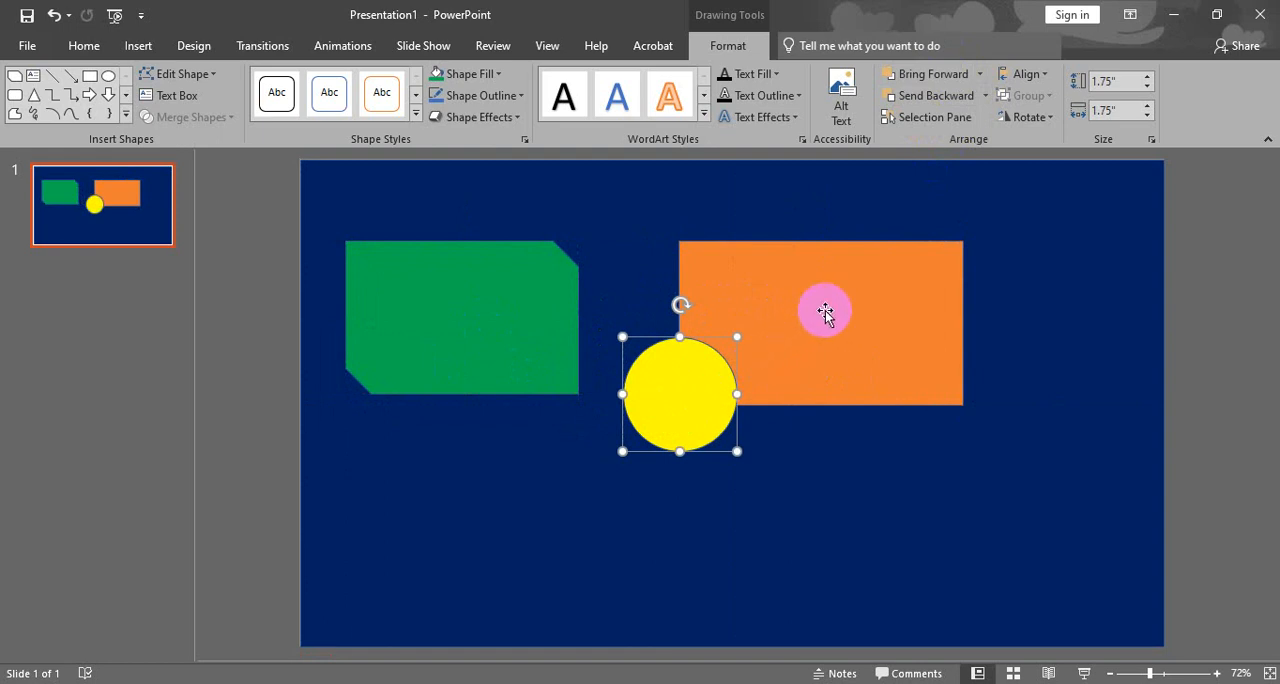
- Merge the orange rectangle and the yellow circle with Union, selecting the rectangle first, and move the merged shape slightly right
left_click(797, 329)
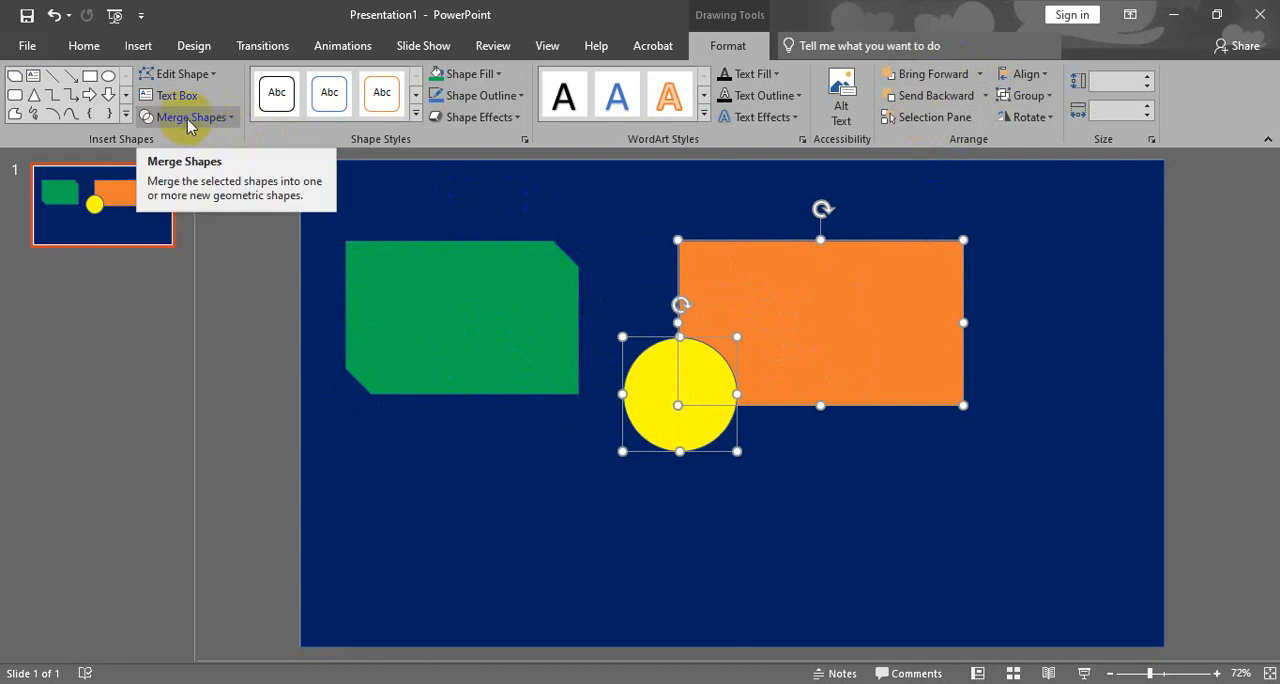
left_click(245, 306)
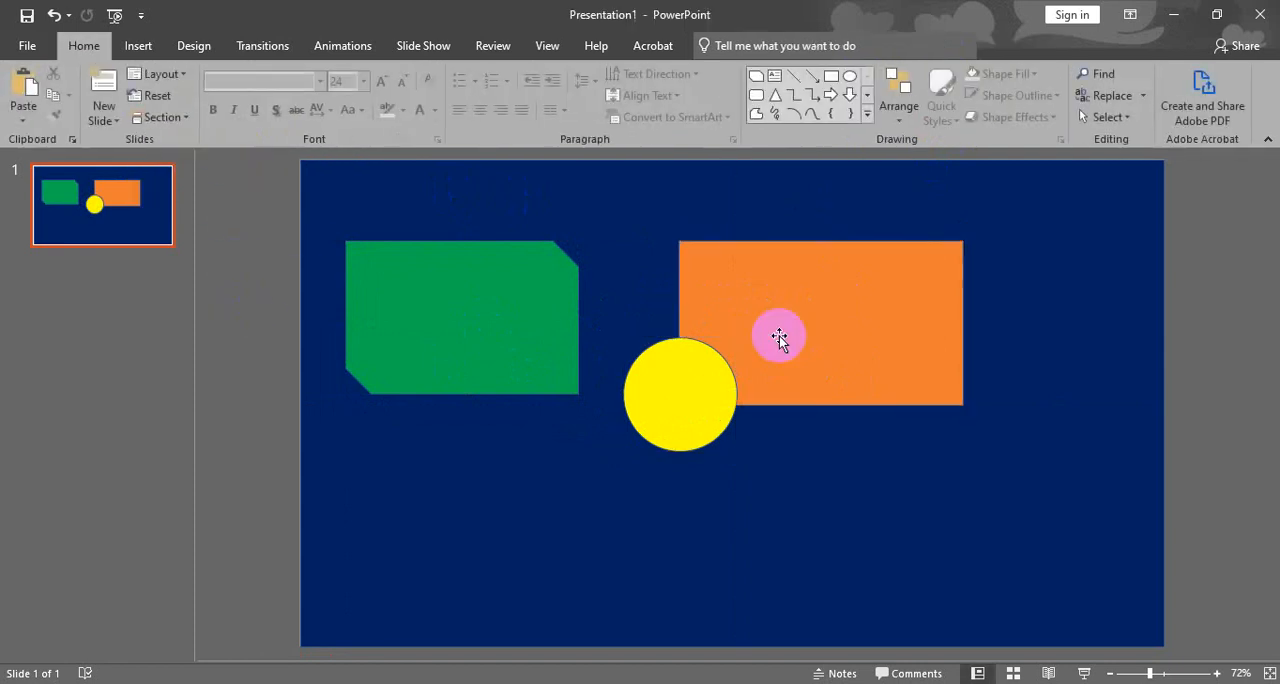
left_click(843, 349)
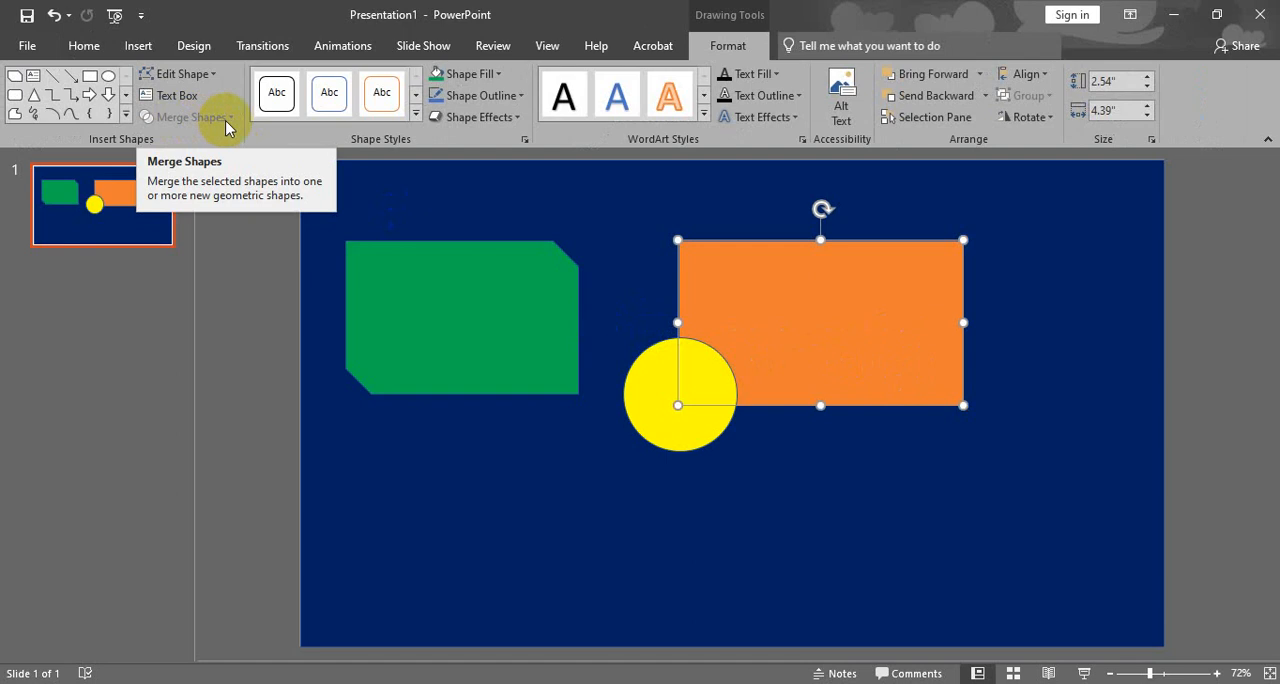
left_click(640, 392, "shift")
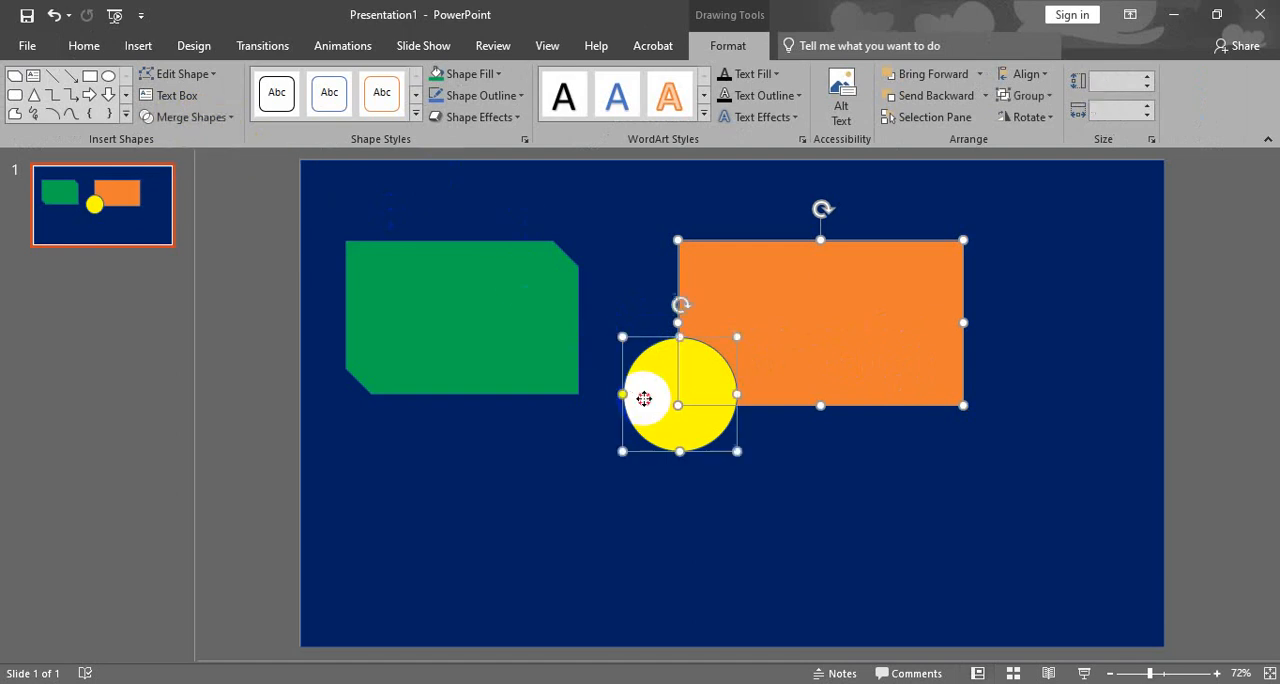
left_click(224, 120)
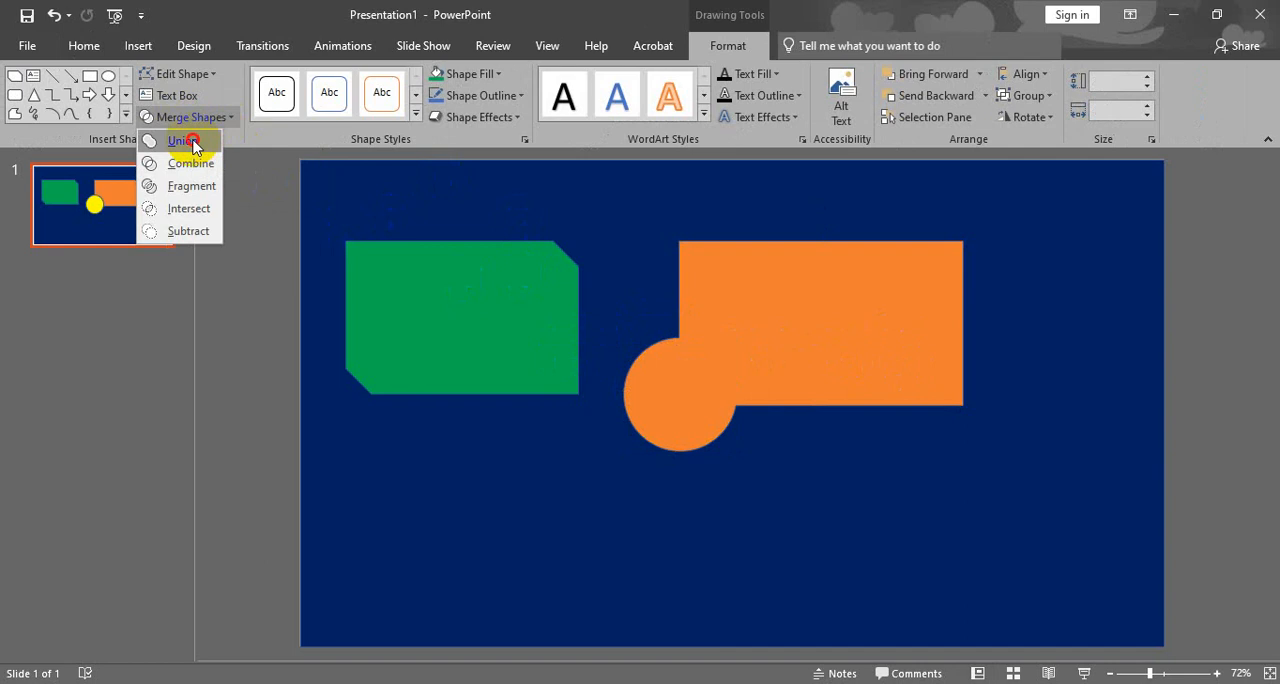
left_click(185, 141)
left_click_drag(710, 335, 737, 342)
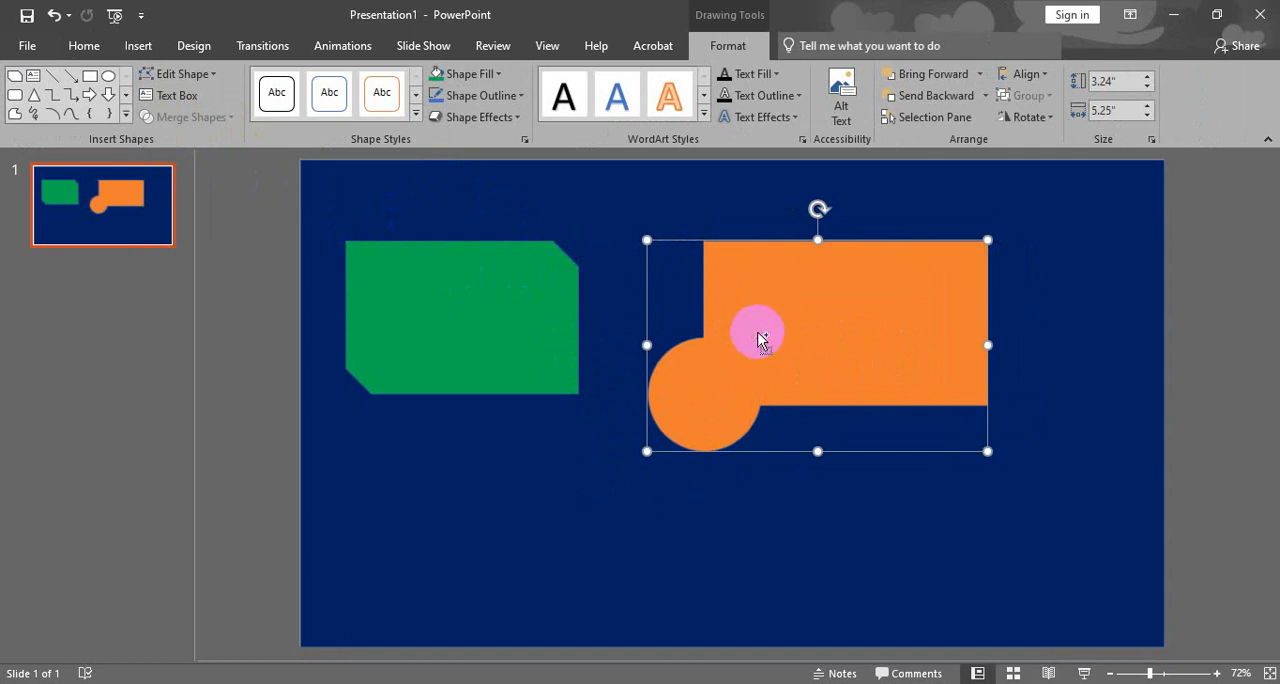
- Undo the move and the Union, and merge the orange rectangle and yellow circle with Combine instead
key("ctrl+z")
key("ctrl+z")
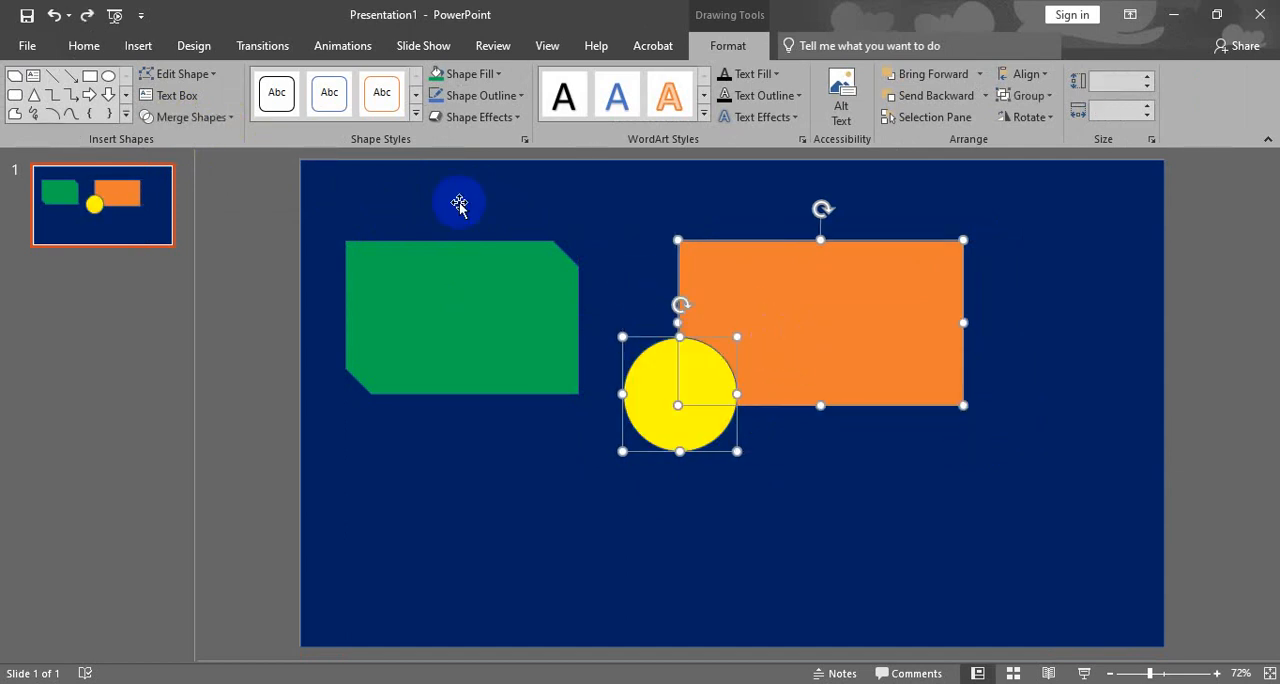
left_click(226, 117)
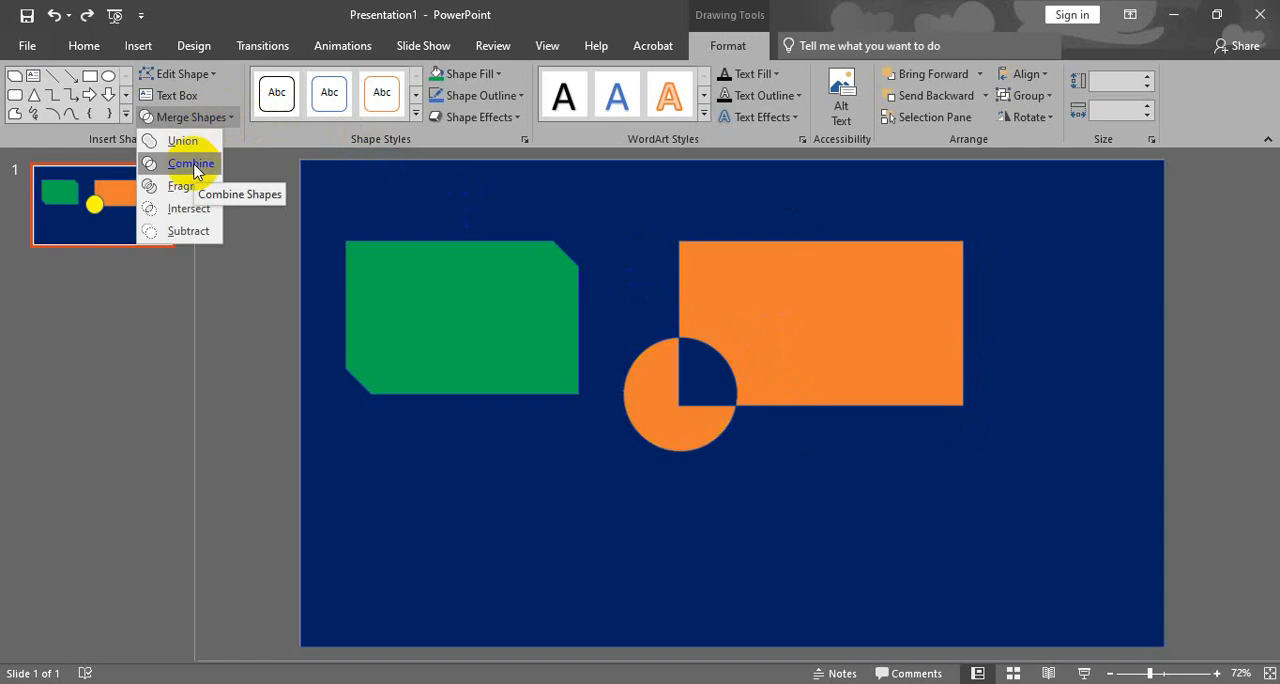
left_click(192, 163)
- Move the combined shape over the green shape to check its cut-out, and return it to the right of the green shape
mouse_move(704, 301)
left_mouse_down()
mouse_move(703, 386)
mouse_move(751, 354)
mouse_move(726, 349)
mouse_move(728, 299)
left_mouse_up()
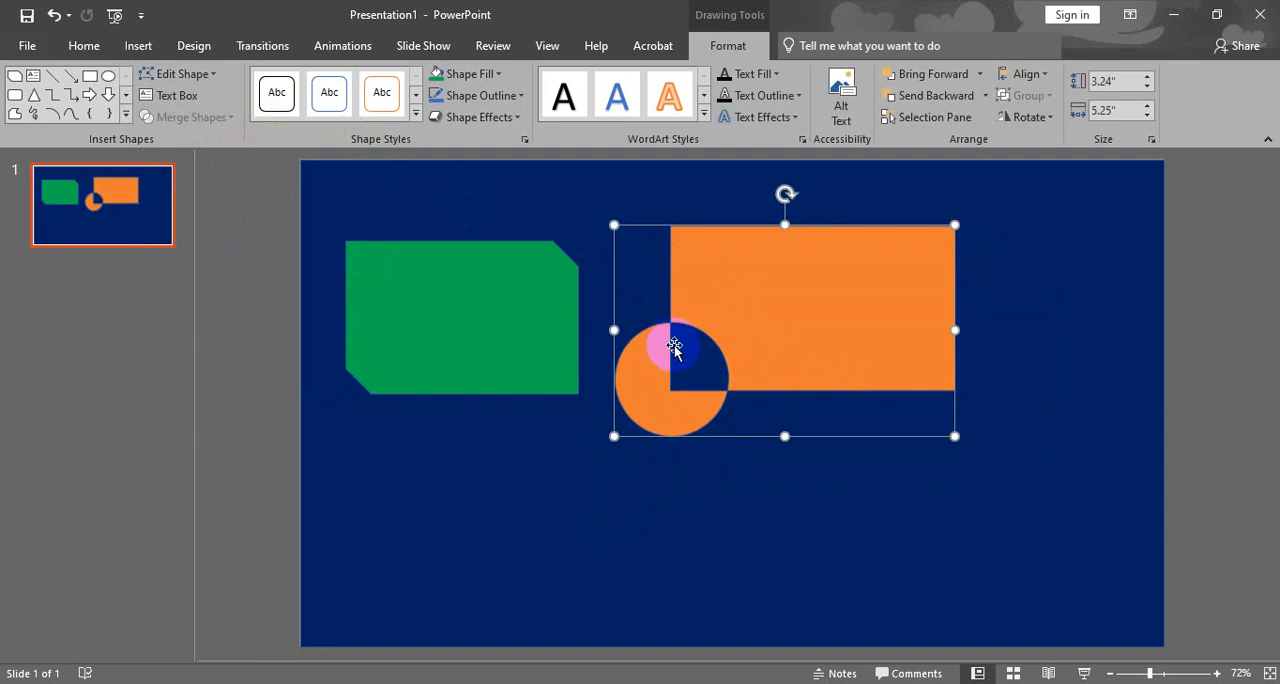
left_click_drag(738, 322, 600, 292)
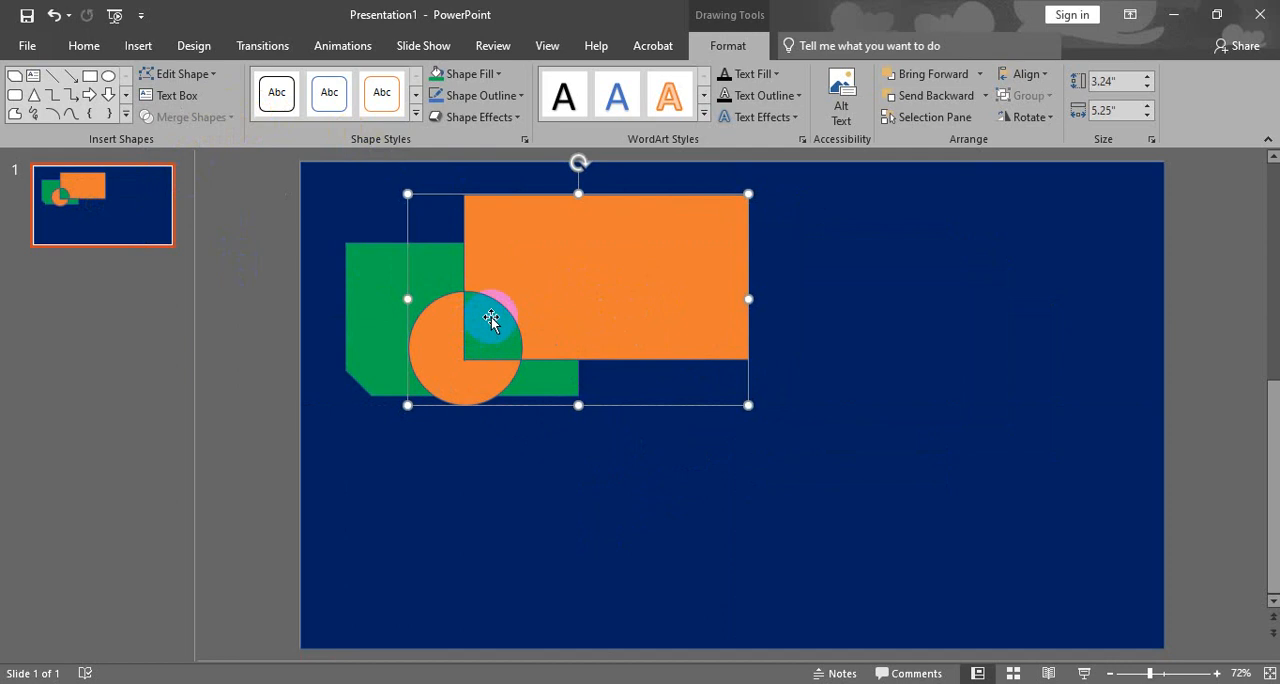
left_click_drag(491, 320, 867, 332)
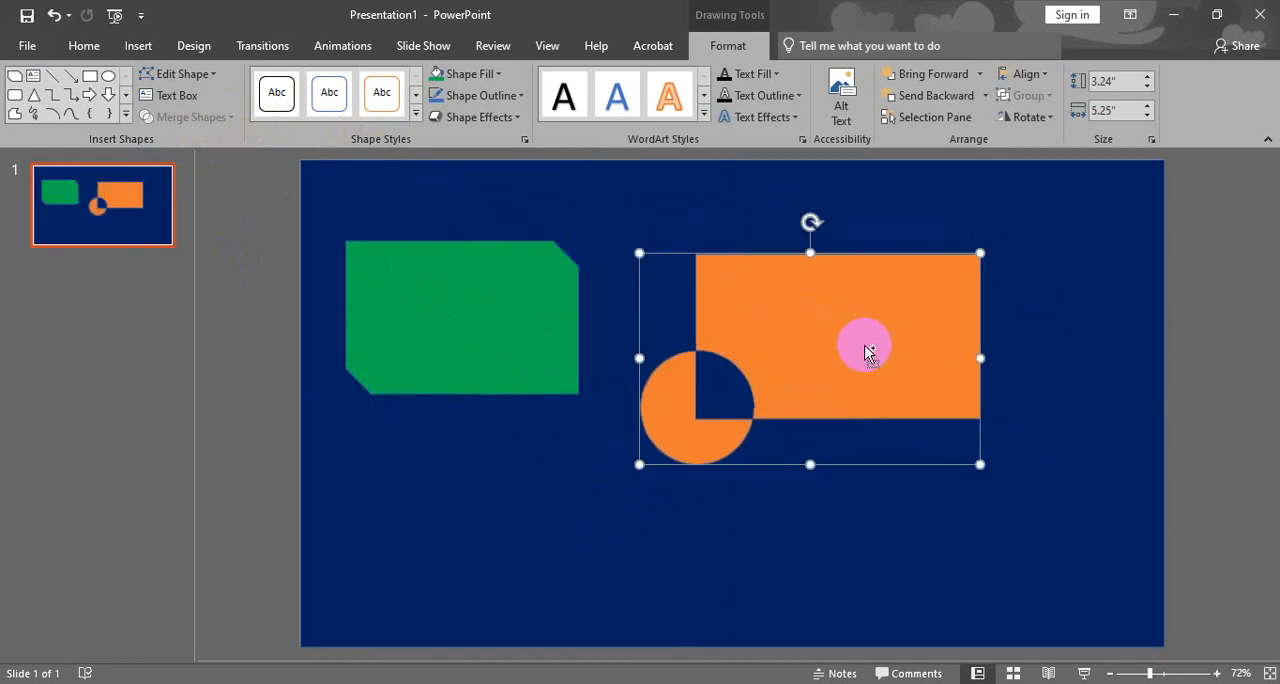
- Undo the moves of the combined shape and the Combine merge
key("ctrl+z")
key("ctrl+z")
key("ctrl+z")
key("ctrl+z")
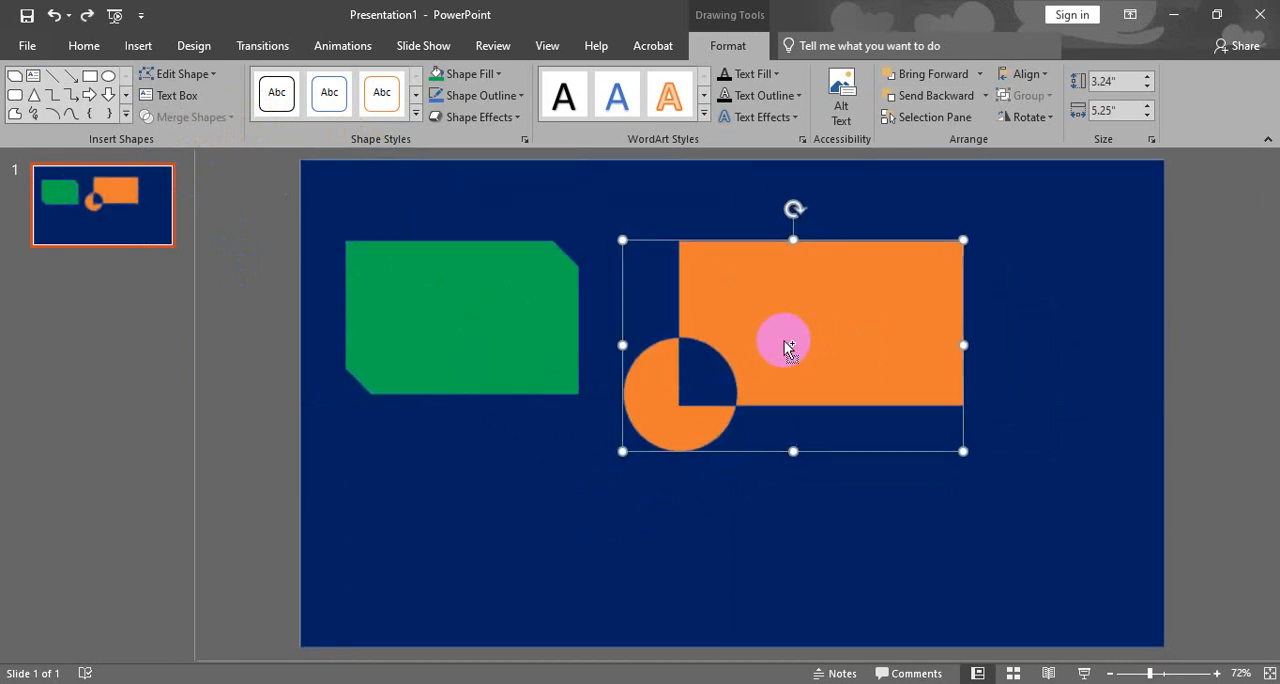
key("ctrl+z")
- Merge the orange rectangle and yellow circle with Fragment, and move the resulting pieces apart
left_click(222, 117)
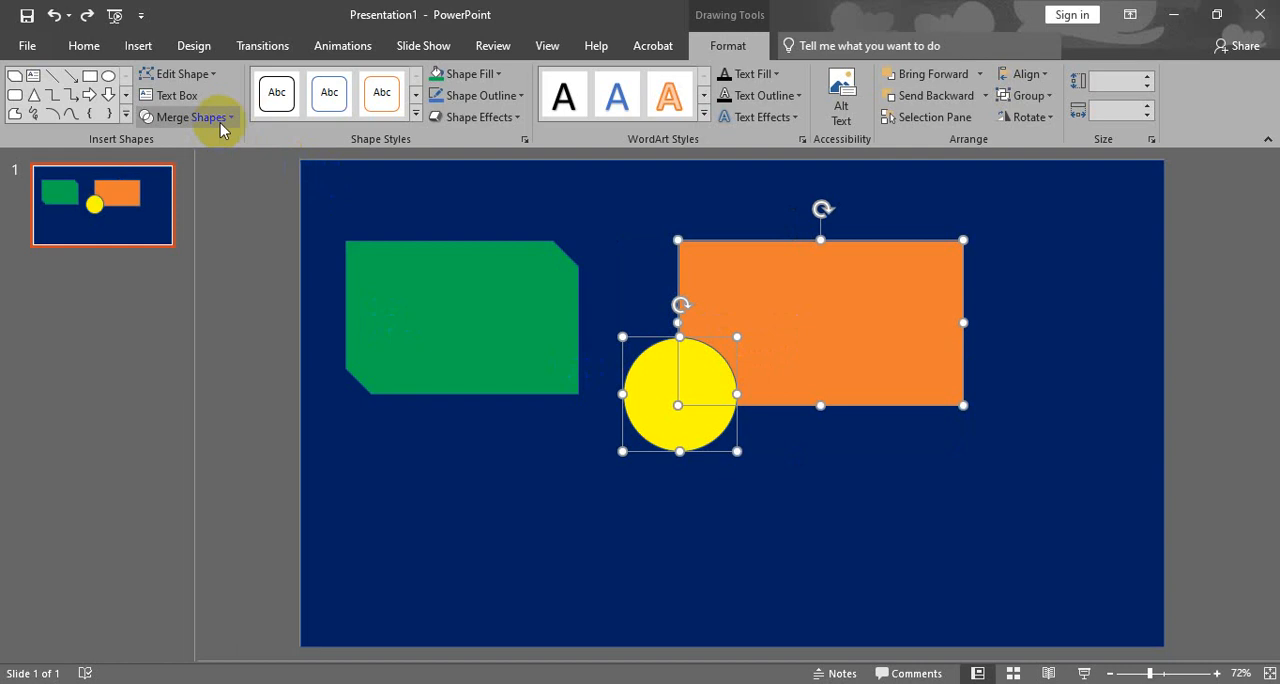
left_click(203, 188)
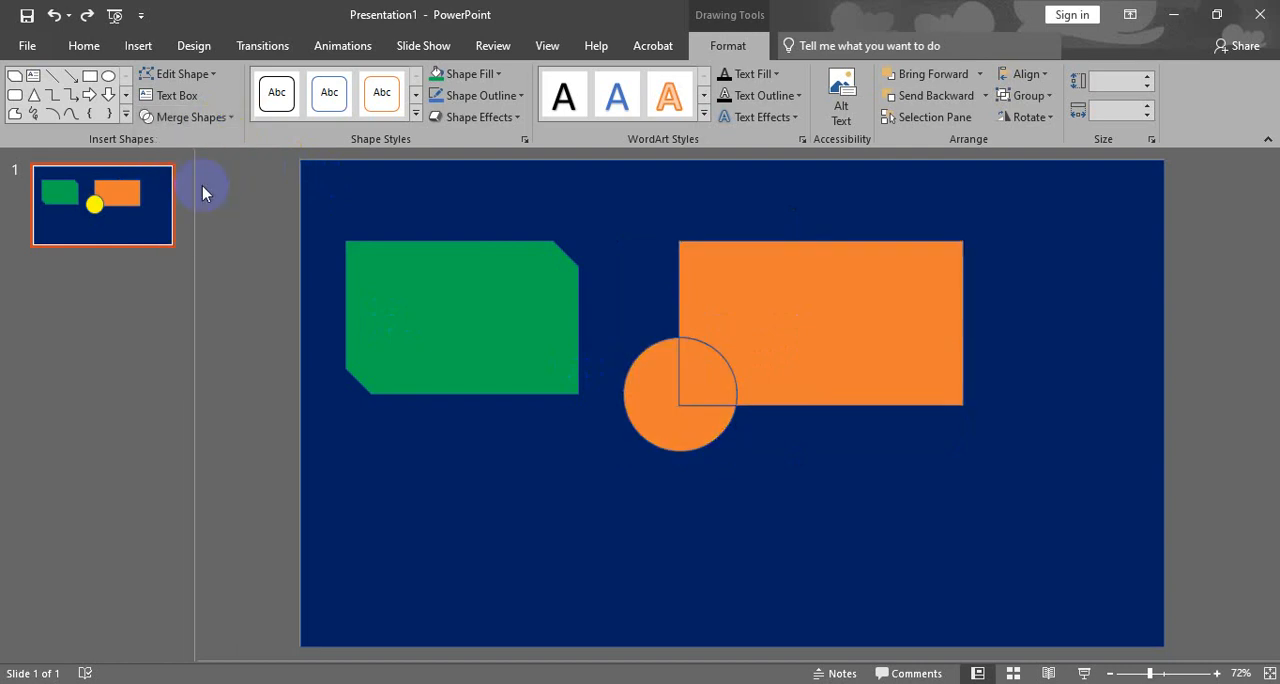
left_click(236, 295)
left_click_drag(791, 334, 797, 314)
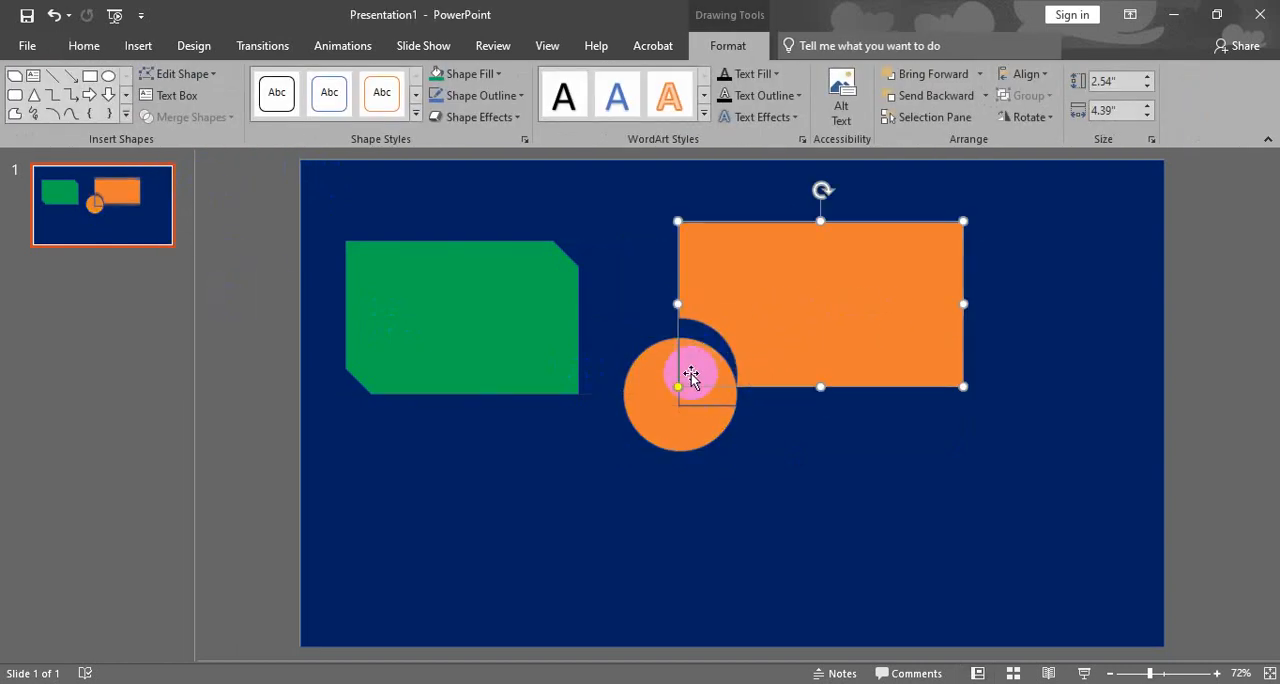
mouse_move(657, 414)
left_mouse_down()
mouse_move(654, 431)
mouse_move(651, 412)
left_mouse_up()
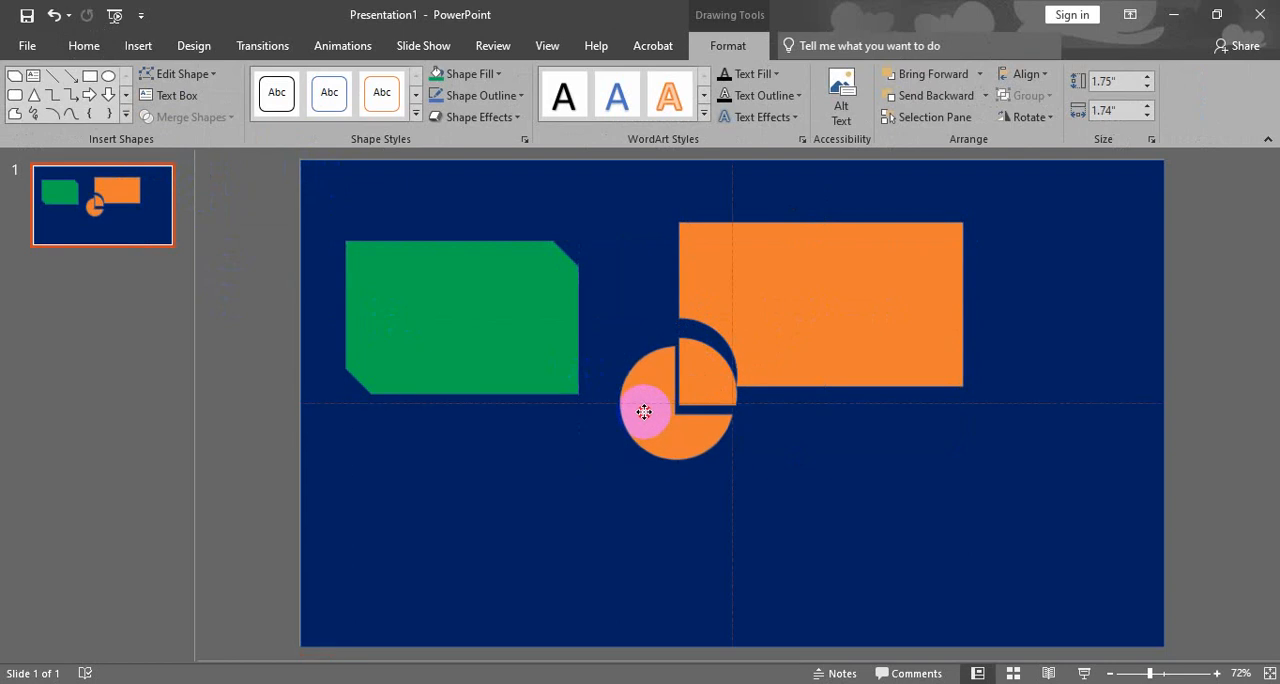
mouse_move(794, 294)
left_mouse_down()
mouse_move(810, 311)
mouse_move(798, 312)
mouse_move(808, 306)
left_mouse_up()
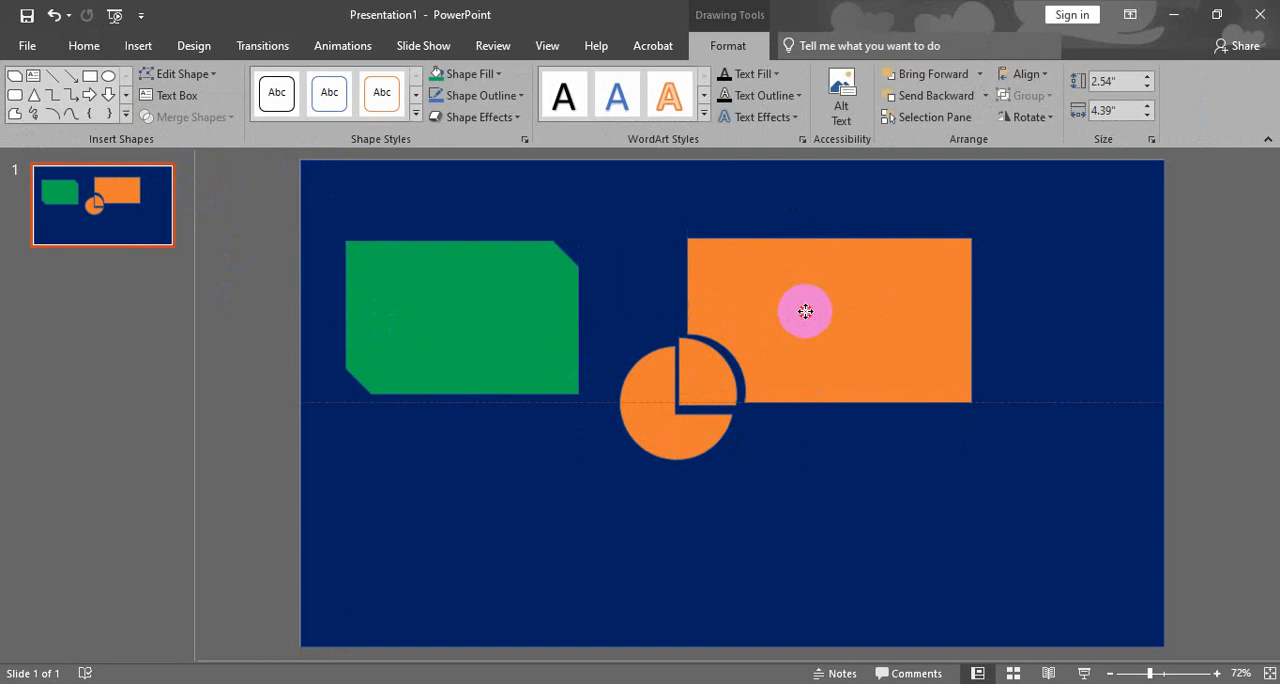
left_click_drag(677, 371, 845, 455)
- Undo the moves of the pieces and the Fragment merge
key("ctrl+z")
key("ctrl+z")
key("ctrl+z")
key("ctrl+z")
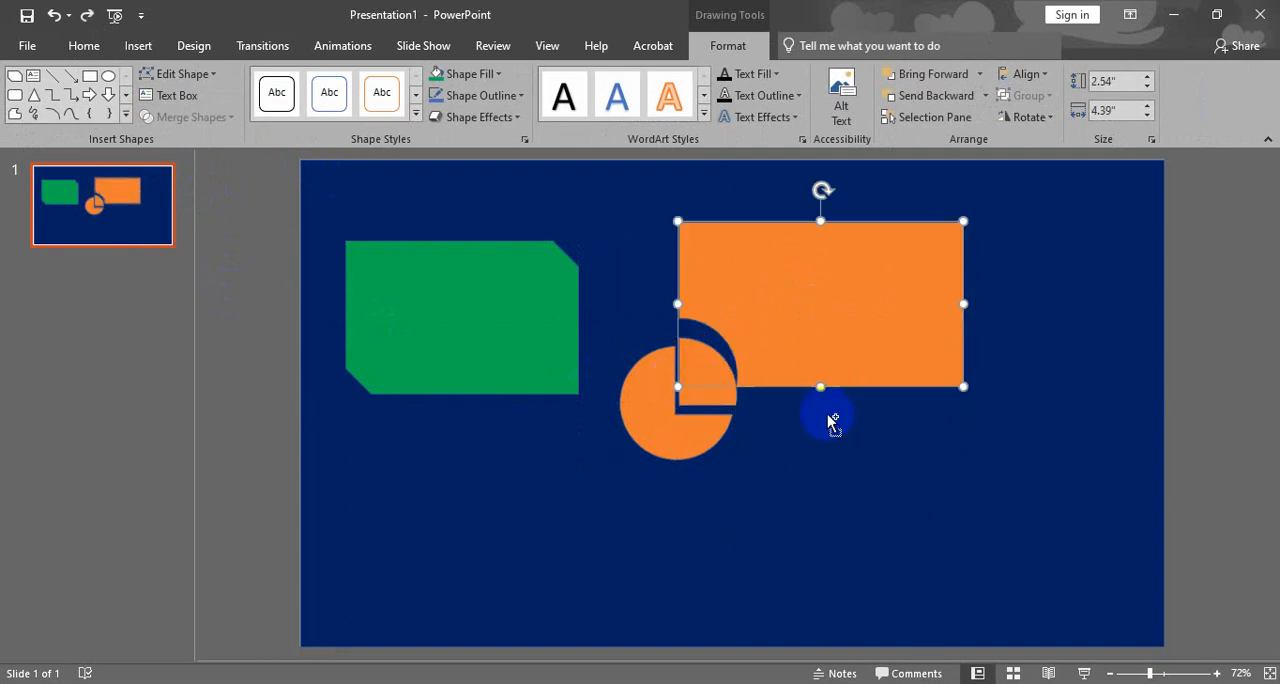
key("ctrl+z")
key("ctrl+z")
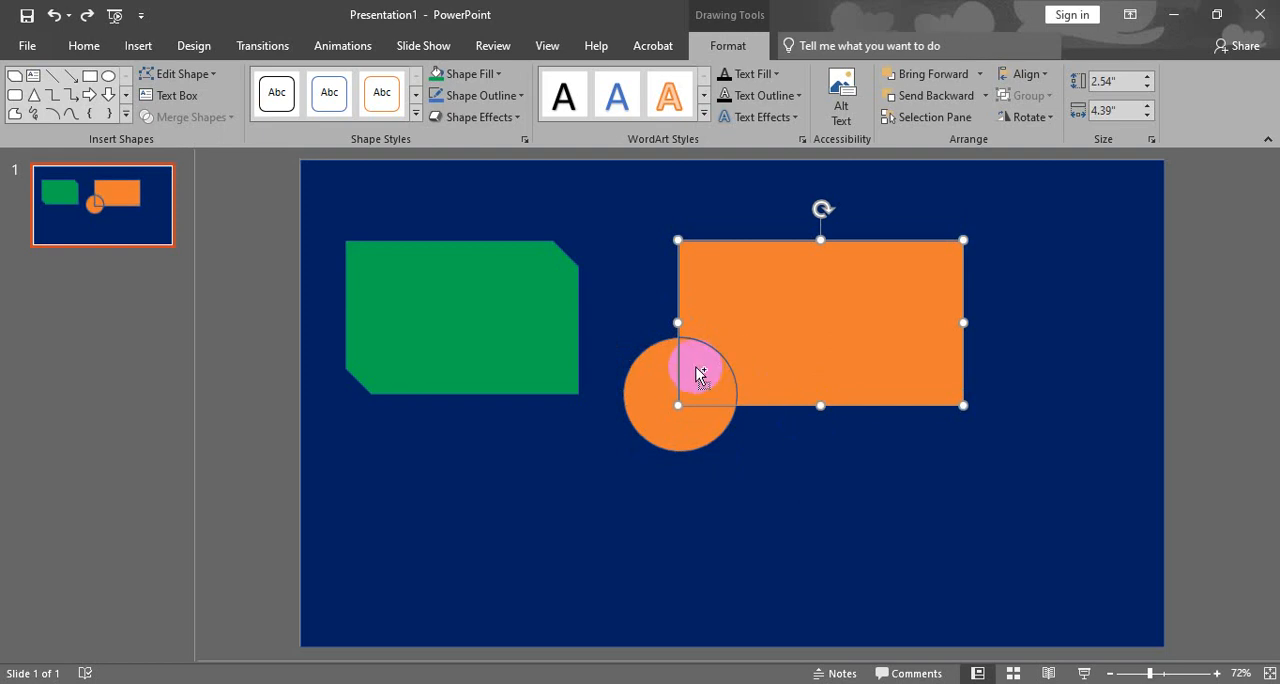
- Merge the orange rectangle and yellow circle with Intersect, and undo the merge
left_click(230, 117)
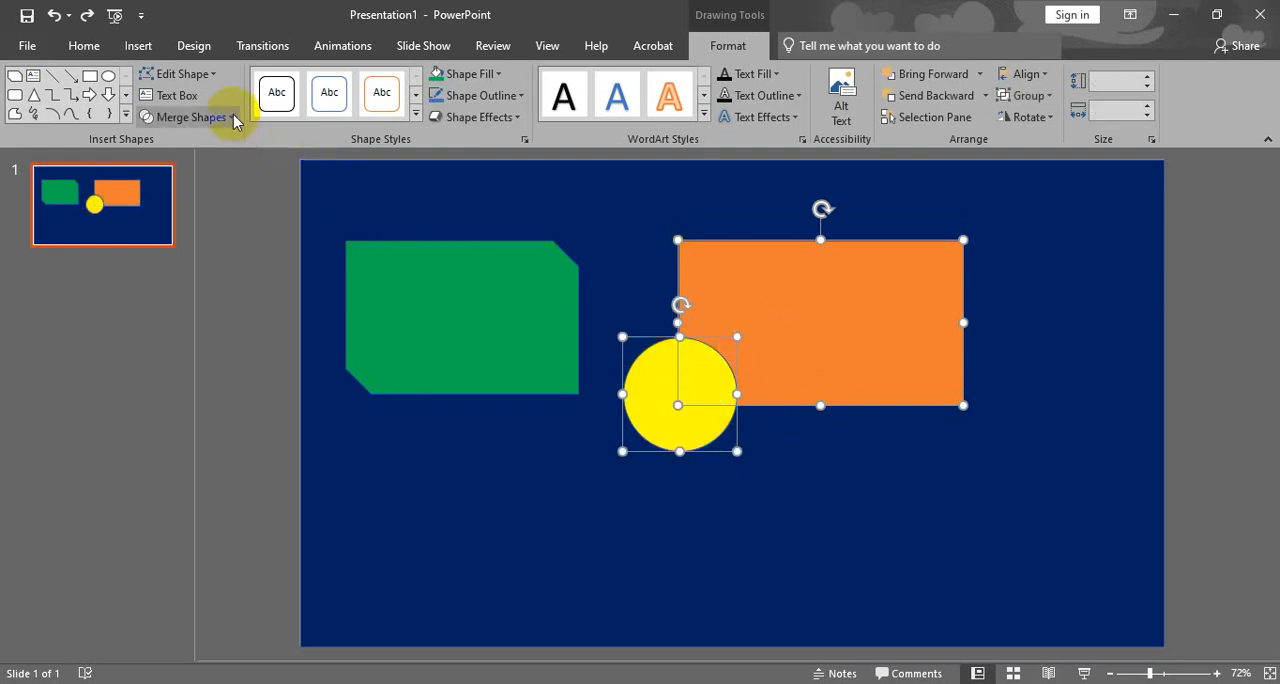
left_click(196, 219)
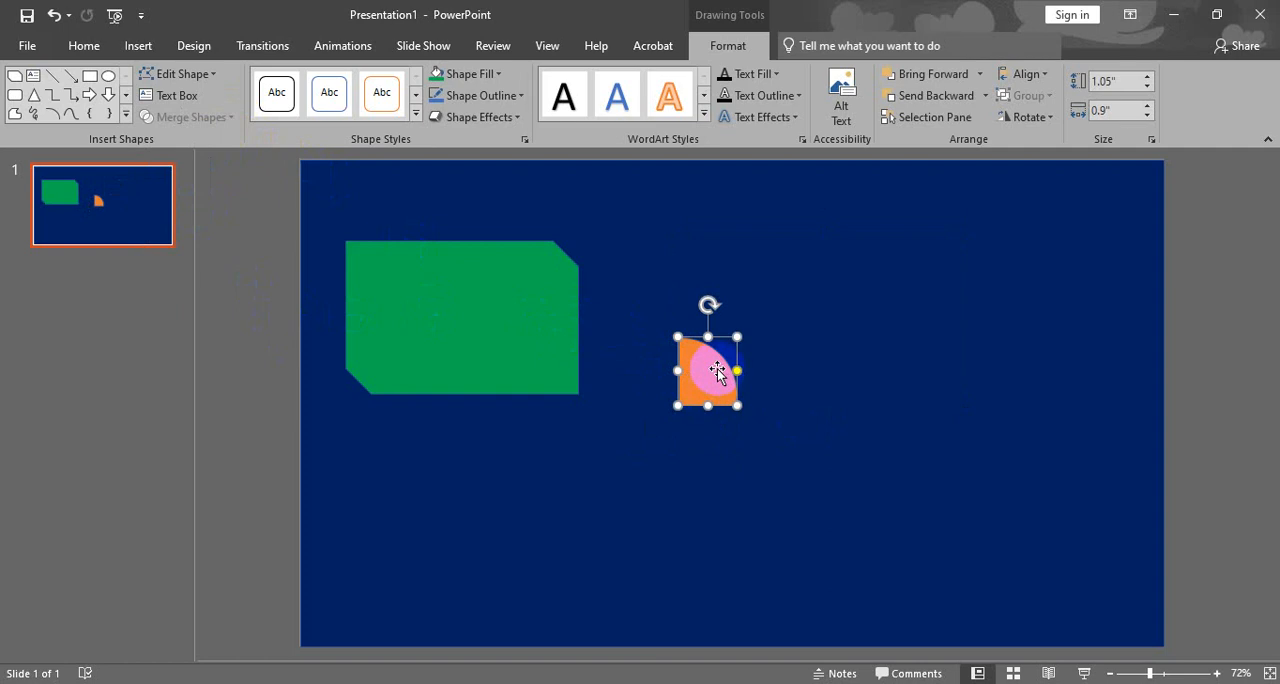
mouse_move(717, 371)
left_mouse_down()
mouse_move(766, 360)
mouse_move(727, 373)
left_mouse_up()
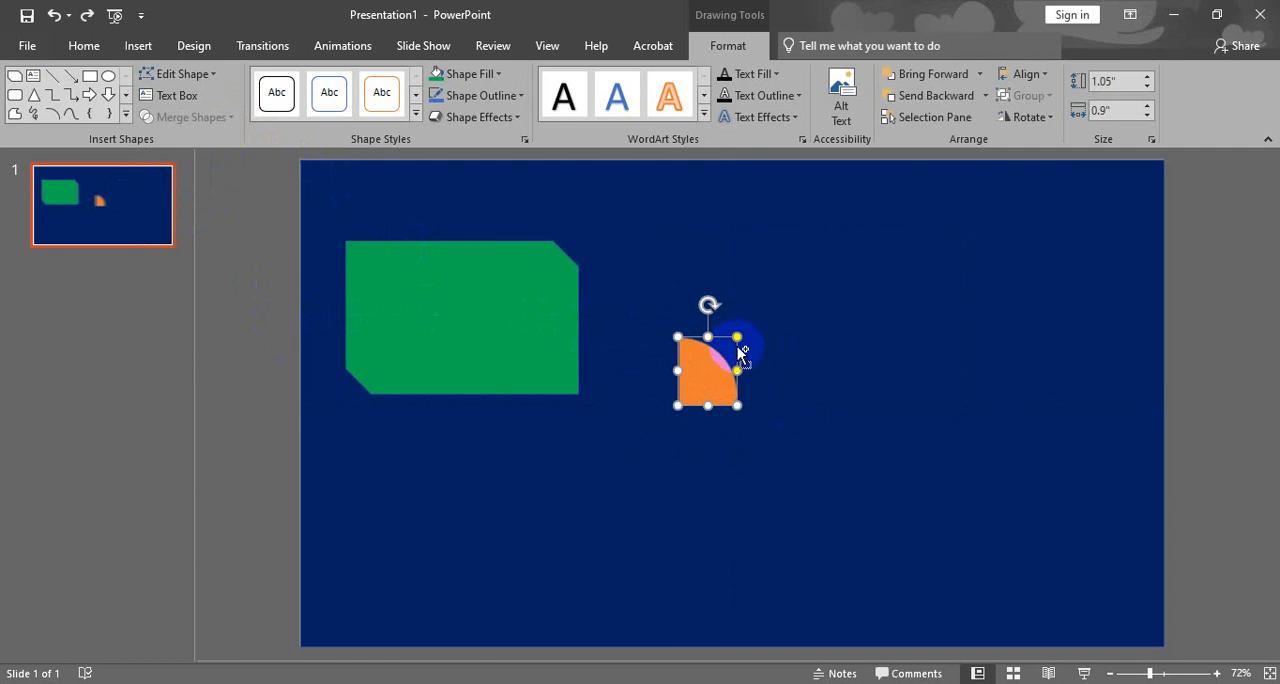
key("ctrl+z")
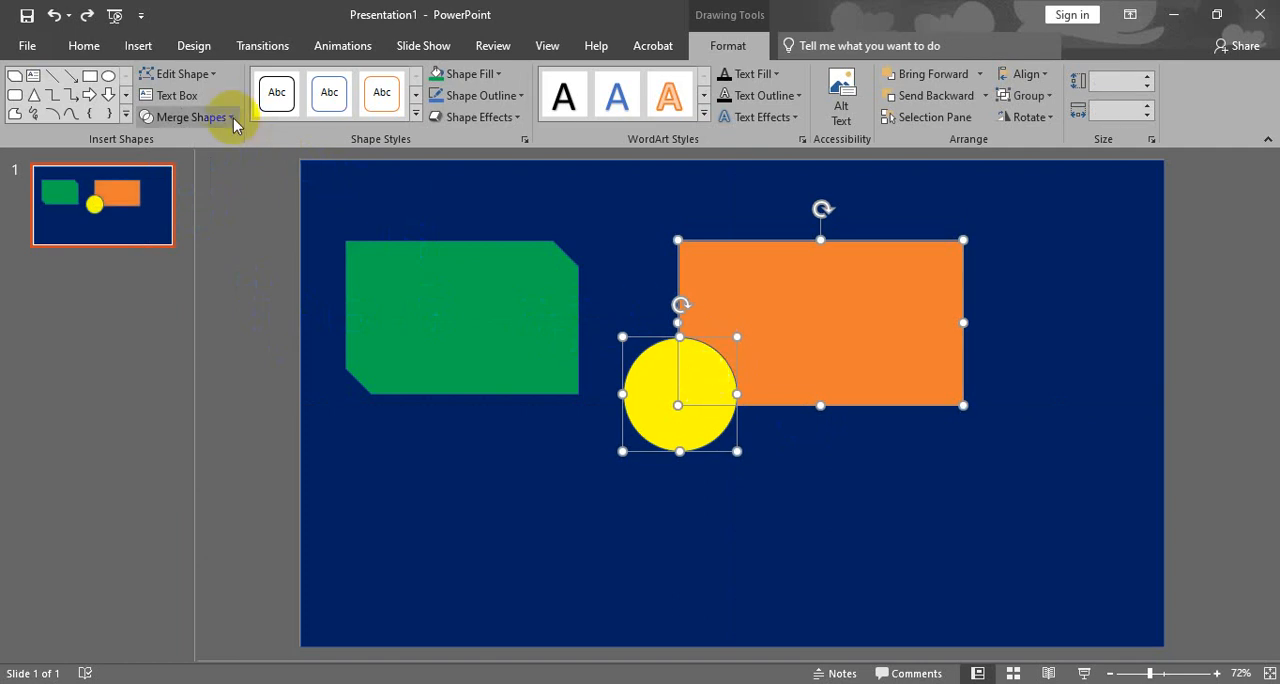
- Subtract the yellow circle from the orange rectangle, and move the notched rectangle left and down
left_click(233, 118)
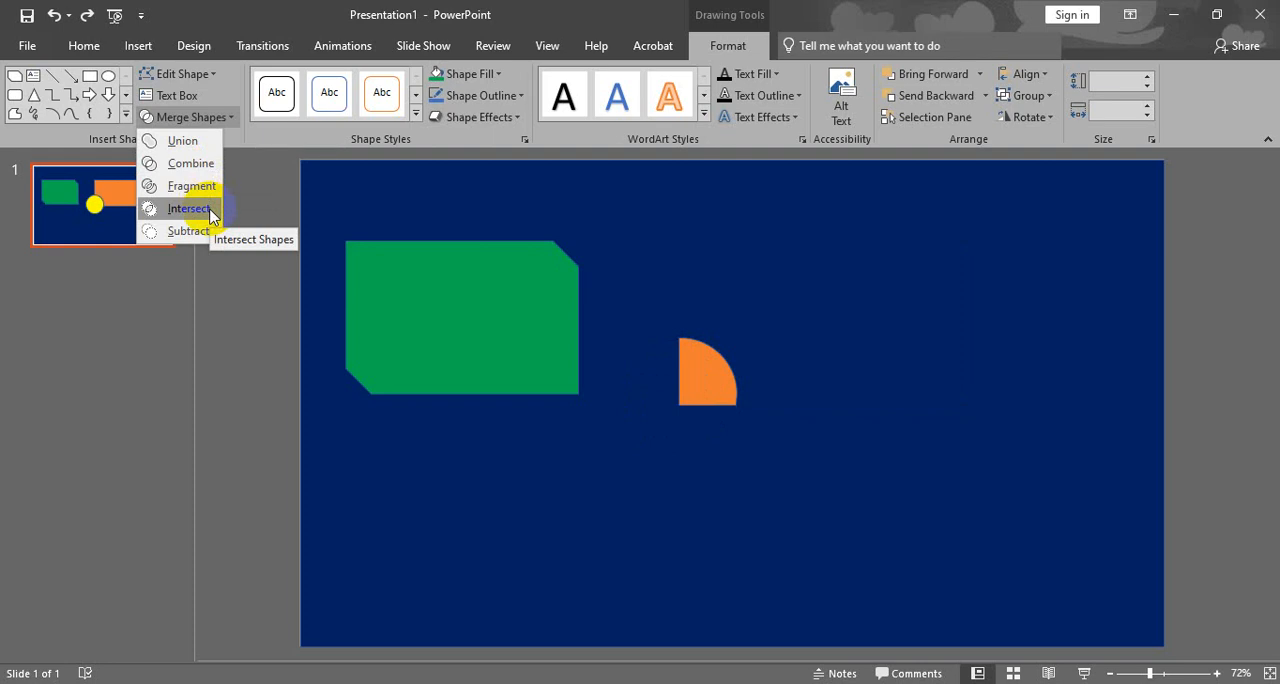
left_click(193, 231)
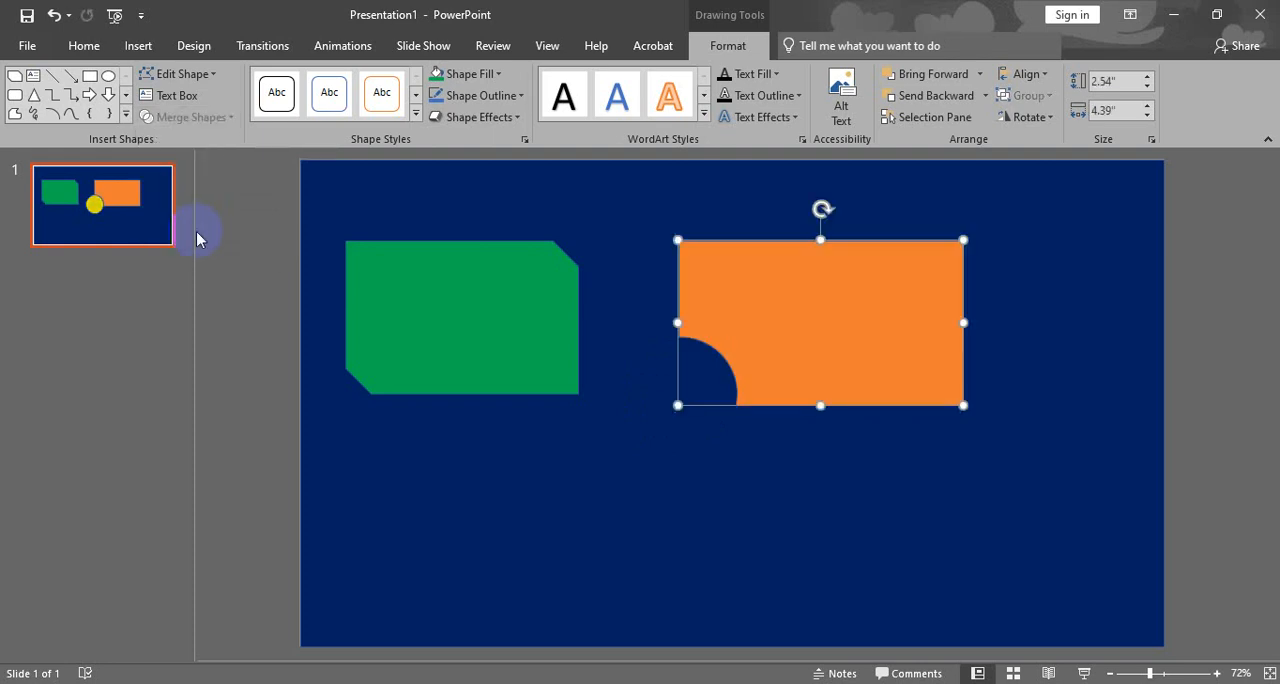
left_click(234, 300)
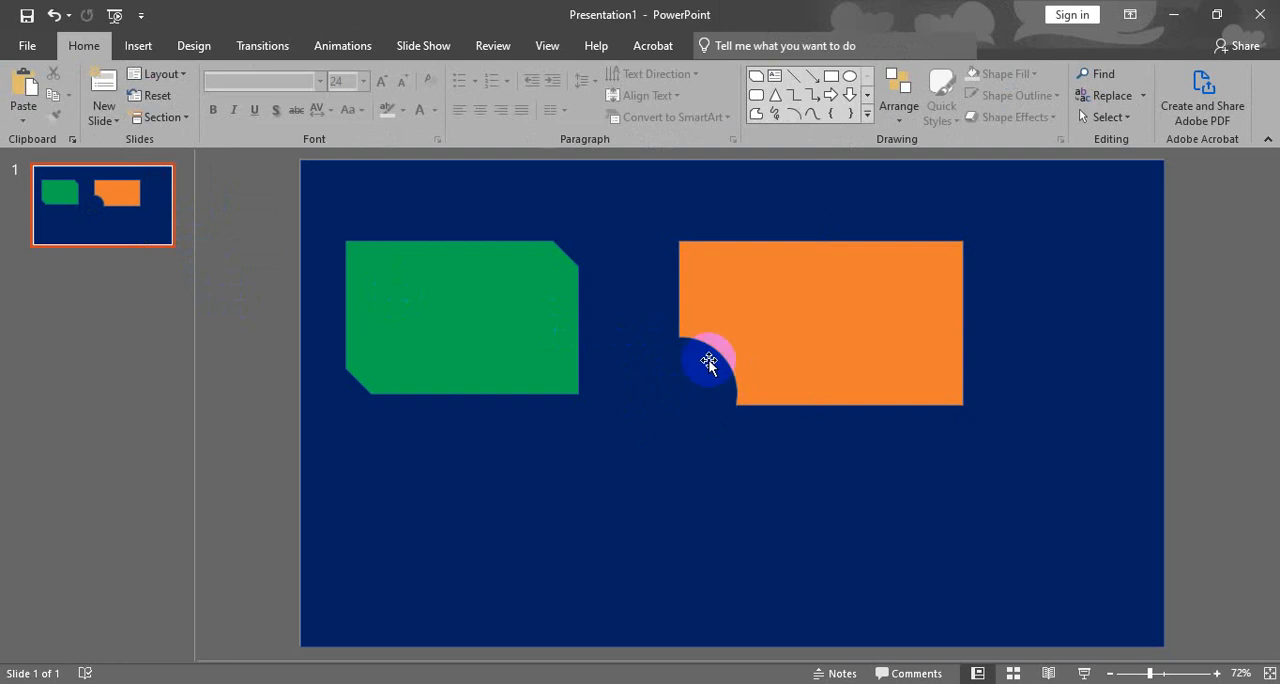
left_click_drag(785, 345, 727, 379)
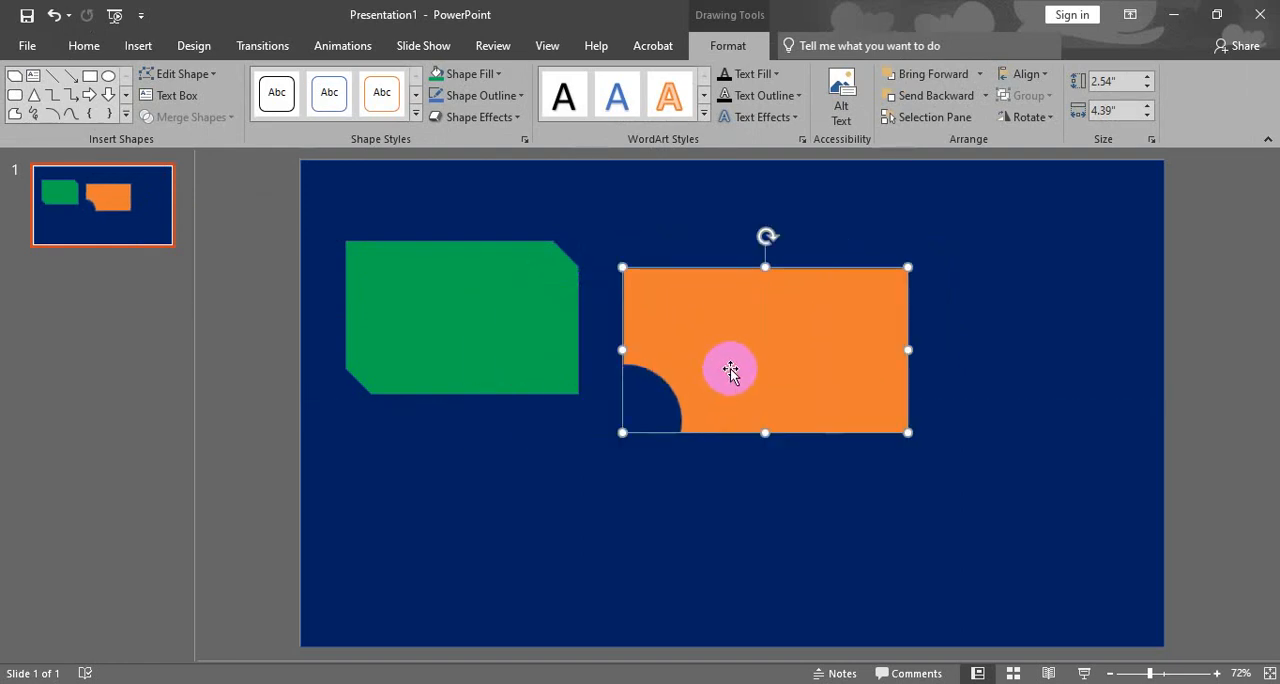
- Try deleting the notched rectangle and moving the green shape down and right, and undo everything back through the Subtract merge
key("Delete")
left_click_drag(540, 303, 642, 333)
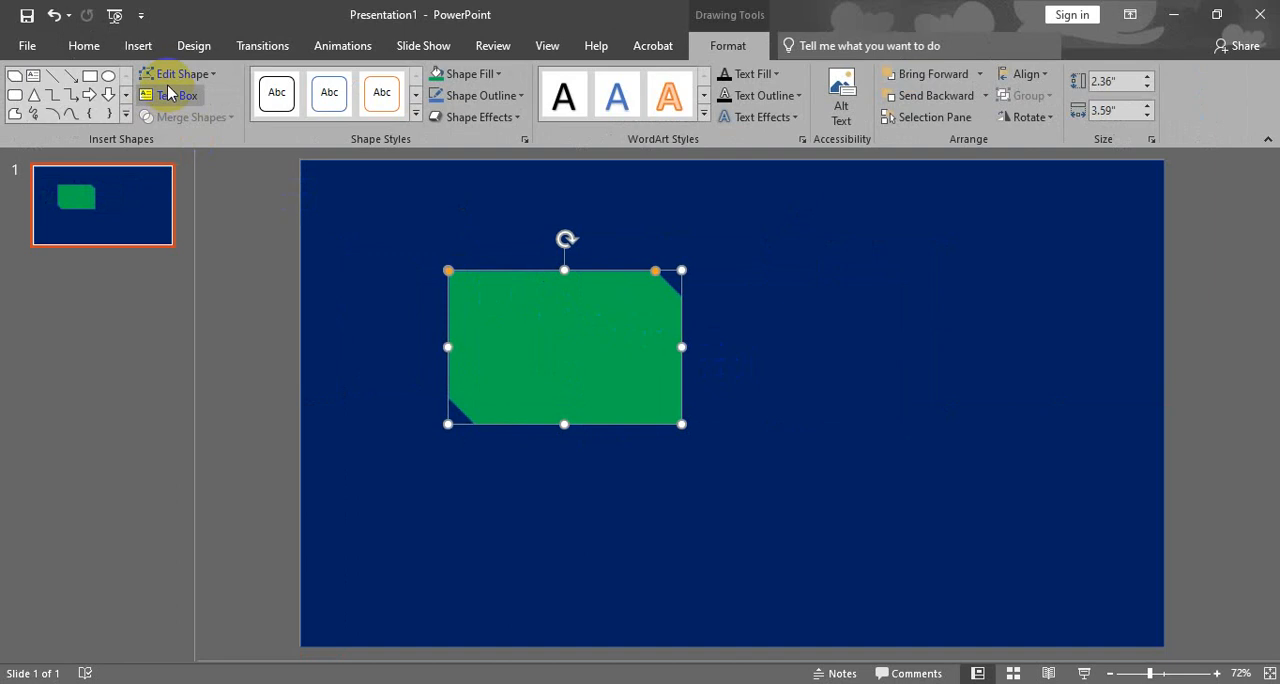
key("ctrl+z")
key("ctrl+z")
key("ctrl+z")
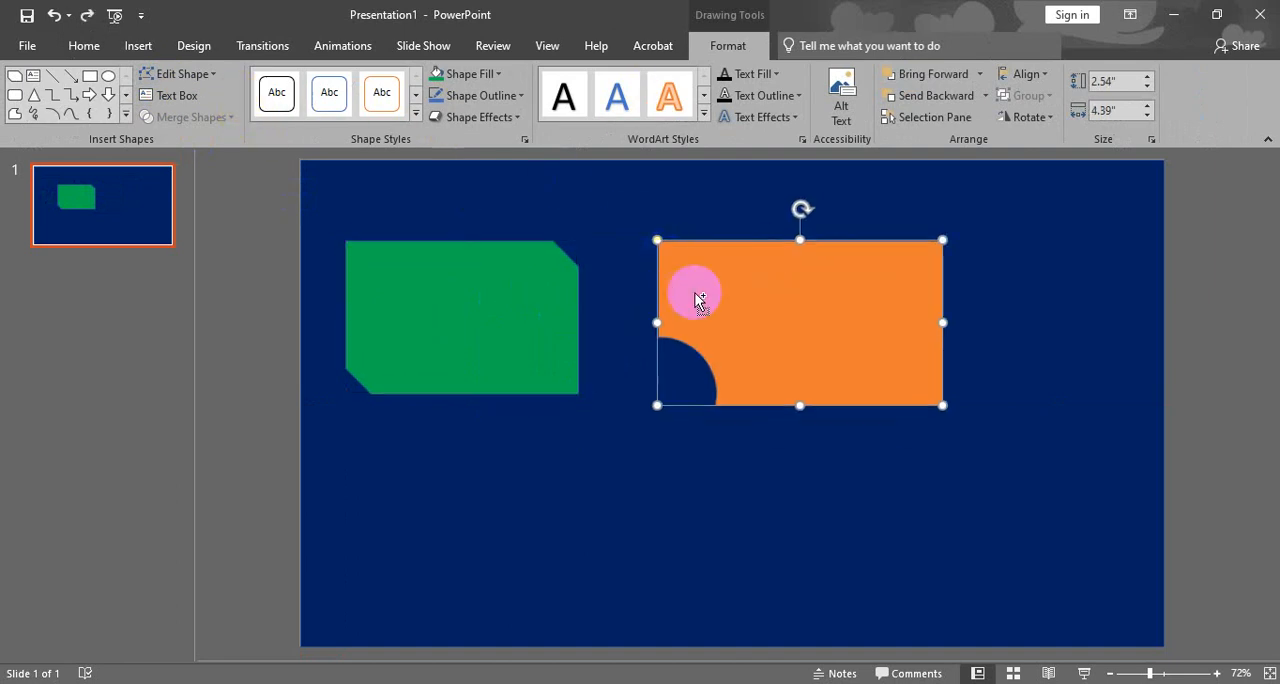
key("ctrl+z")
key("ctrl+z")
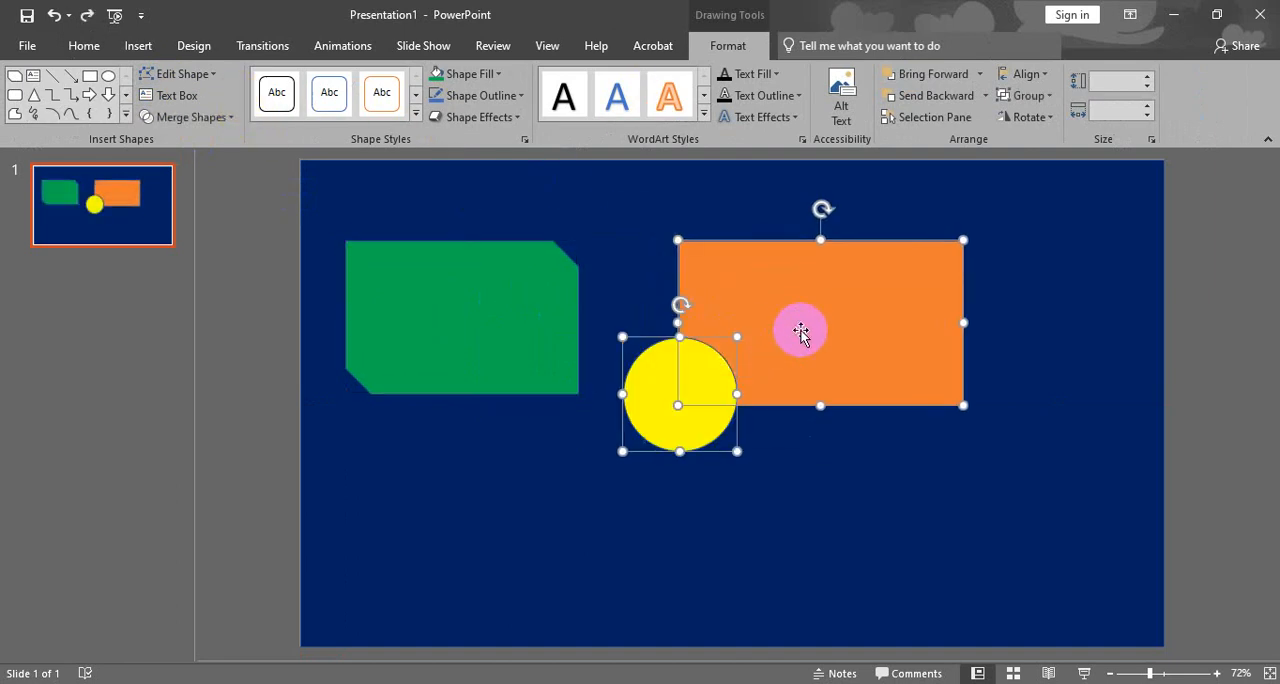
- Move the orange rectangle and yellow circle together slightly right and down, and delete the yellow circle
left_click_drag(780, 343, 806, 366)
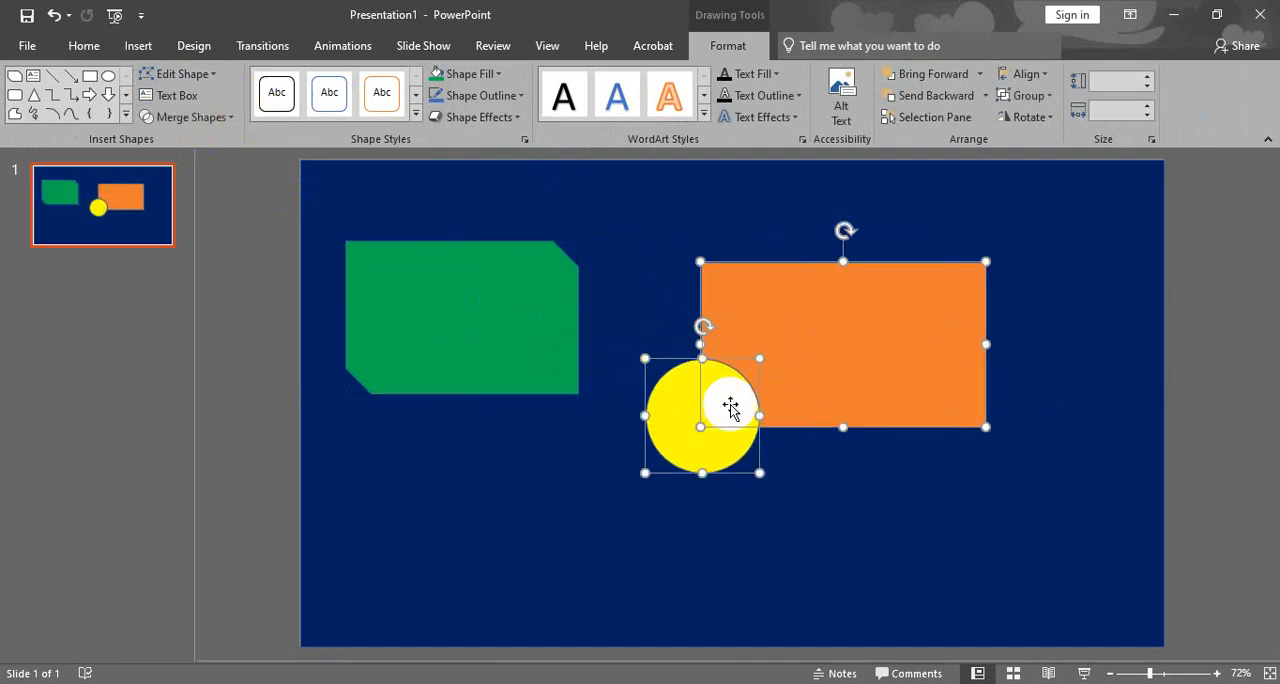
left_click(265, 470)
left_click(700, 414)
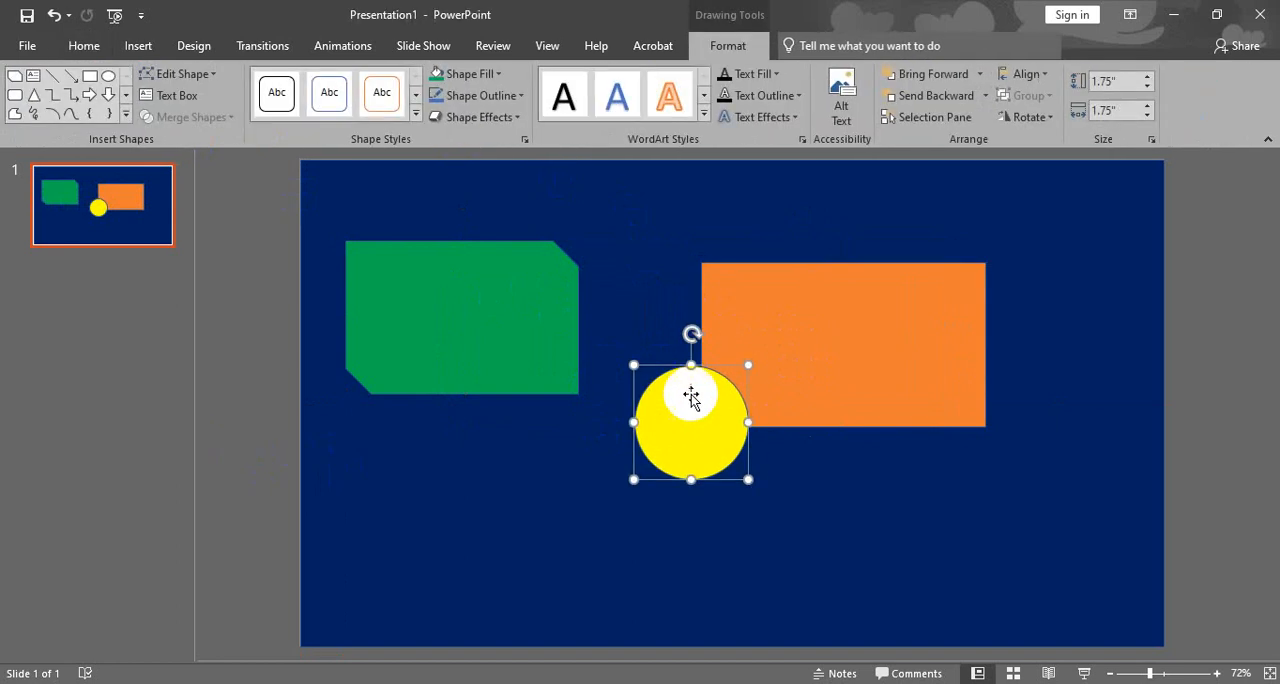
key("Delete")
- Draw an isosceles triangle about 3.29" high and 3.82" wide, and position it overlapping the lower part of the orange rectangle
left_click(138, 45)
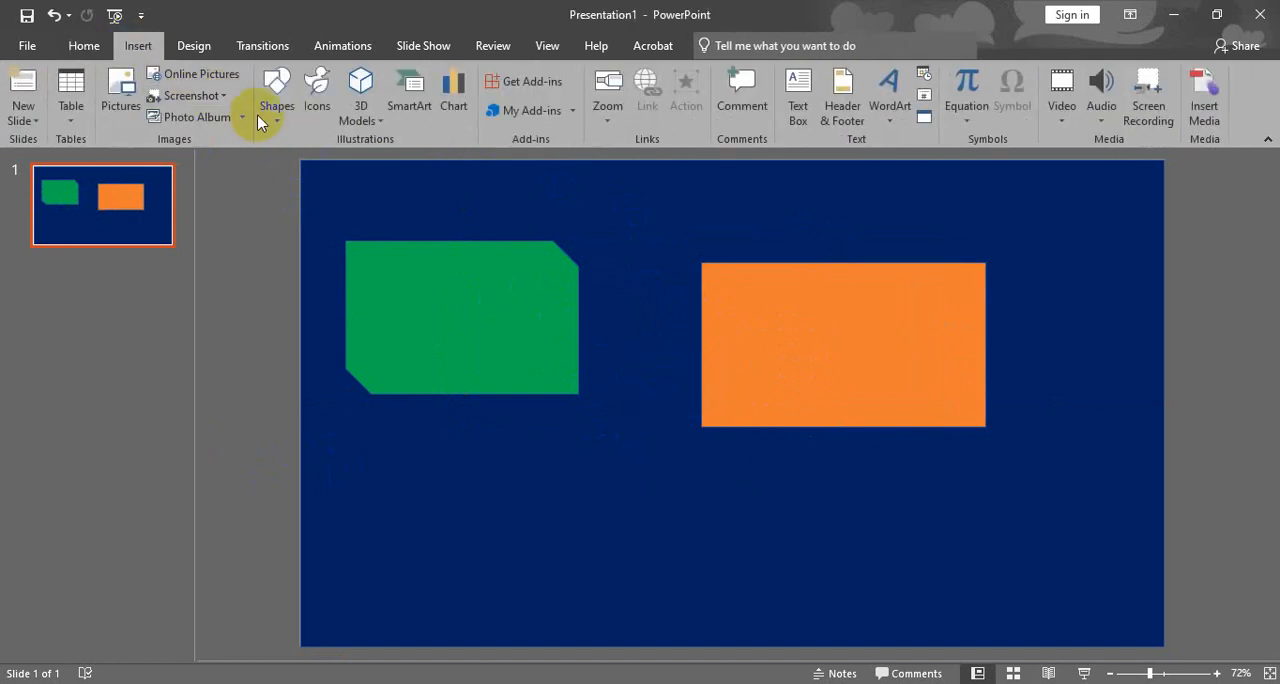
left_click(277, 100)
left_click(312, 296)
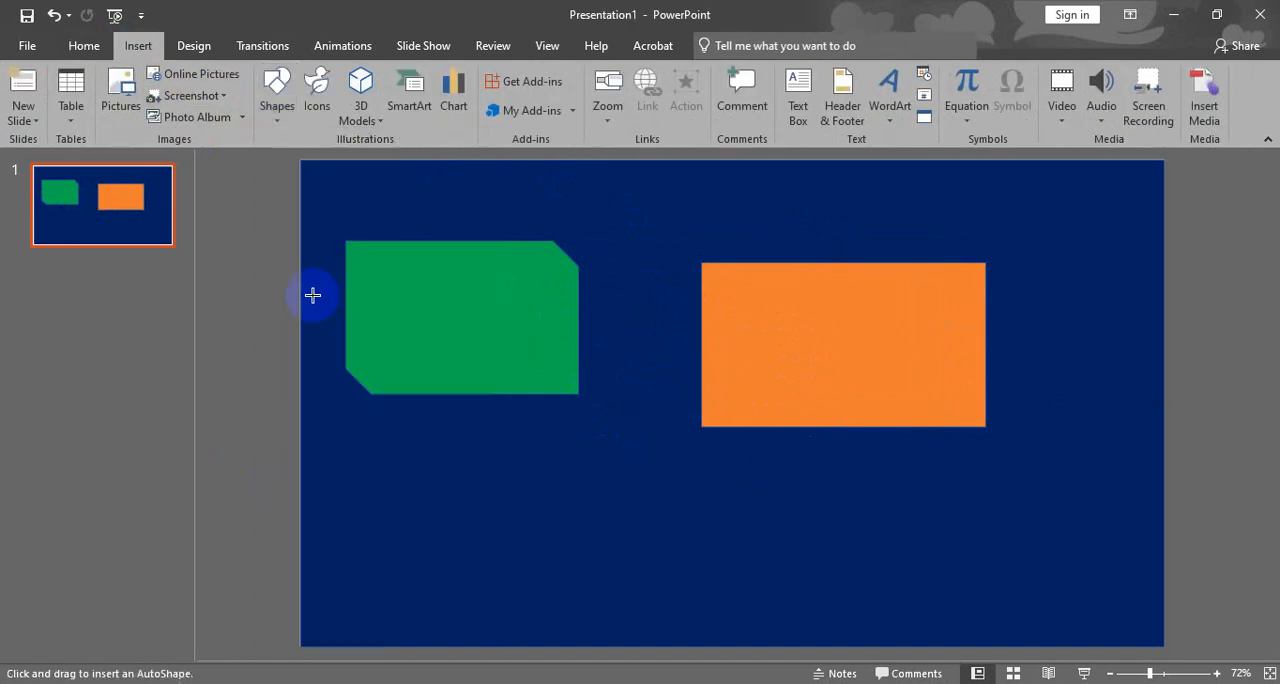
left_click_drag(716, 309, 937, 489)
left_click_drag(831, 443, 850, 470)
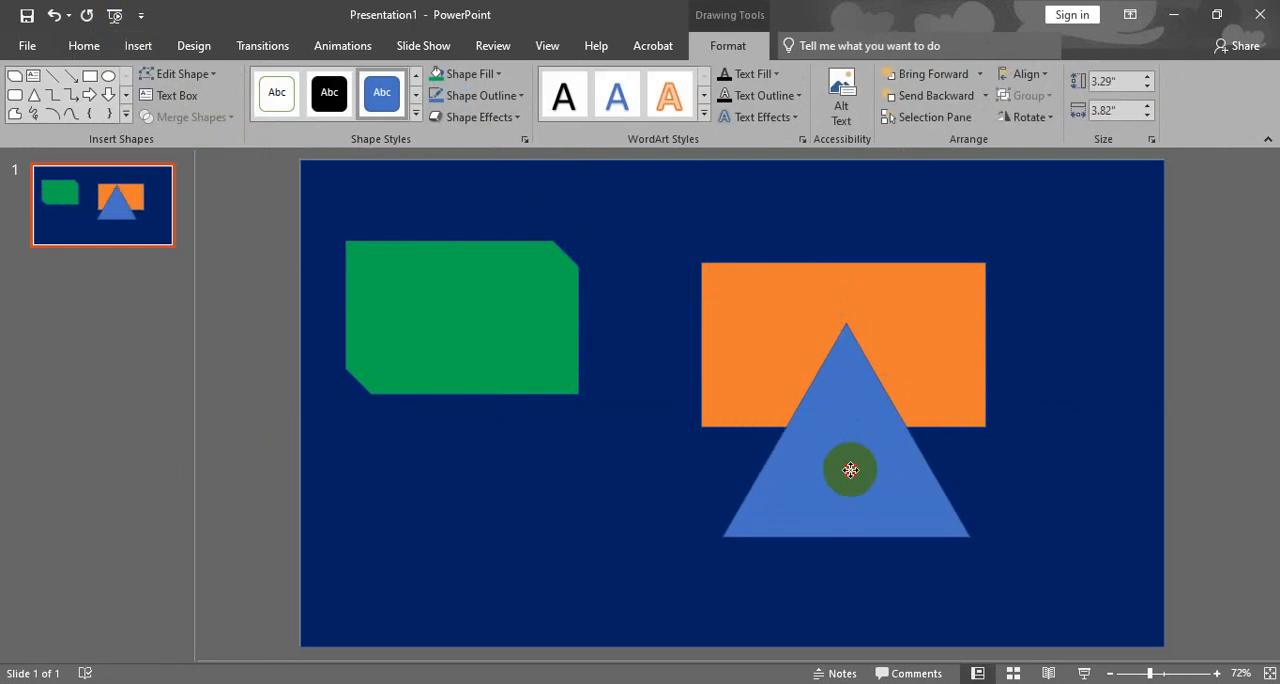
- Merge the blue triangle and the orange rectangle with Fragment, selecting the triangle first
left_click(748, 288, "shift")
left_click(229, 118)
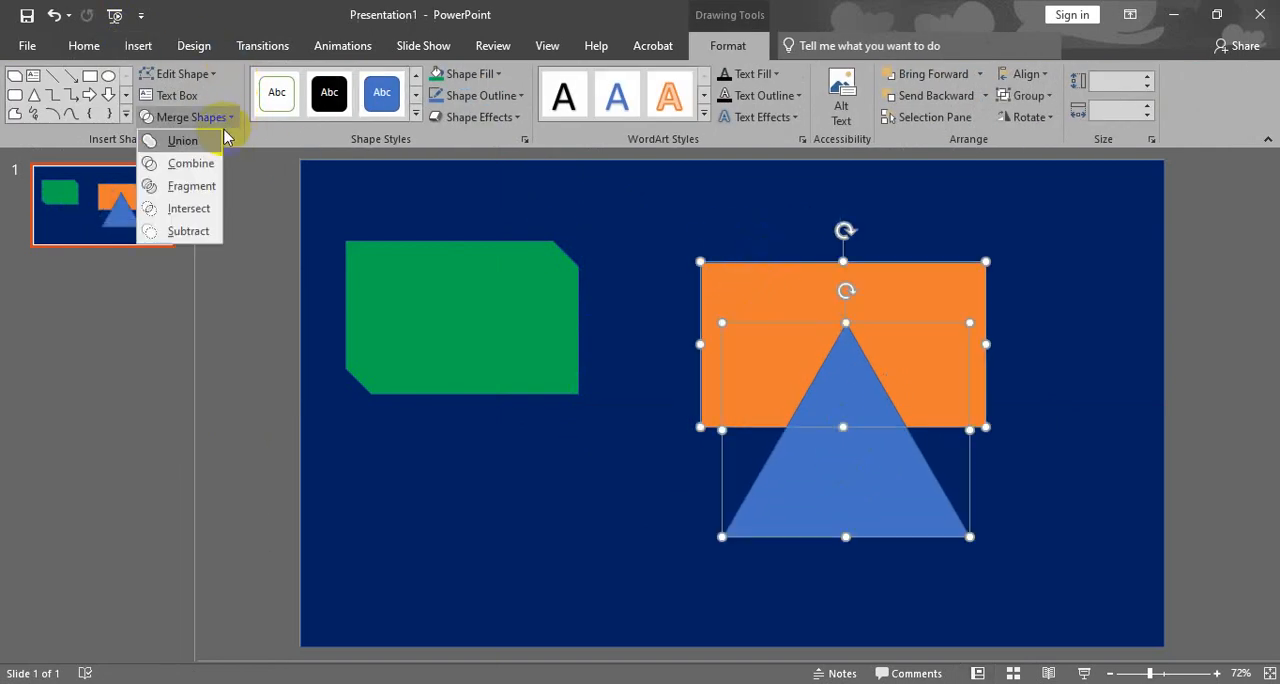
left_click(192, 187)
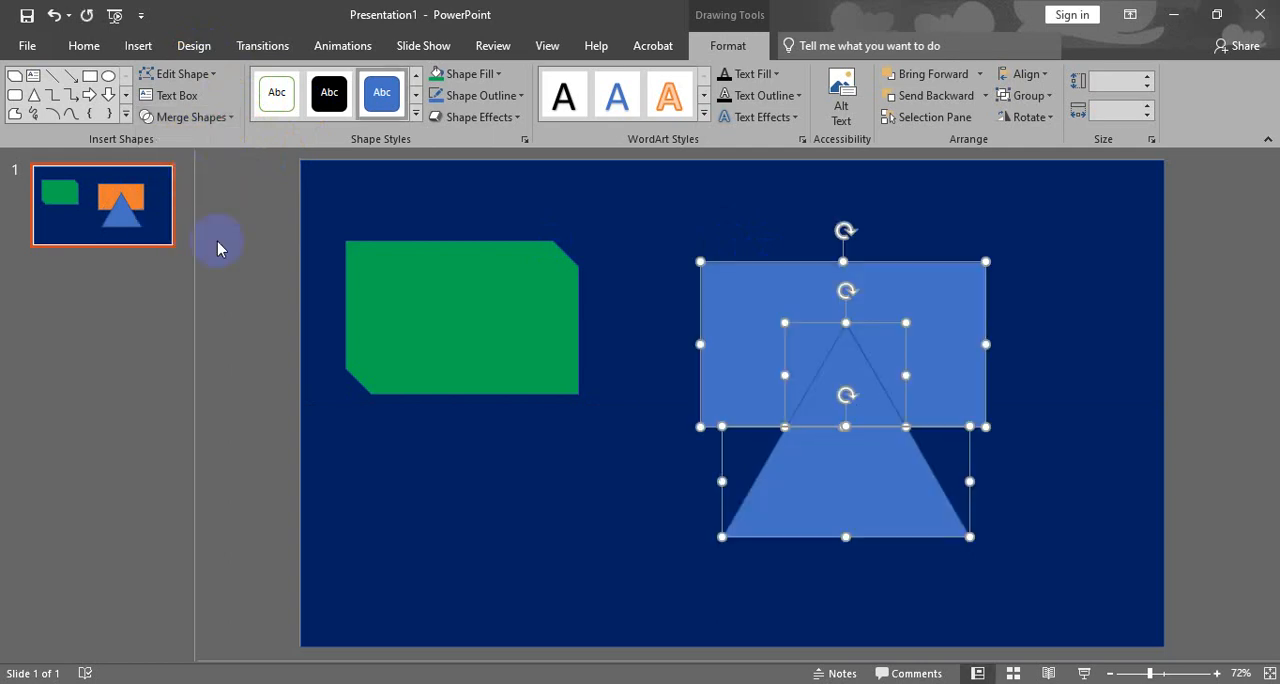
- Move the rectangle piece slightly up and the triangle's lower piece slightly down to separate the fragments
left_click(697, 272)
left_click(880, 281)
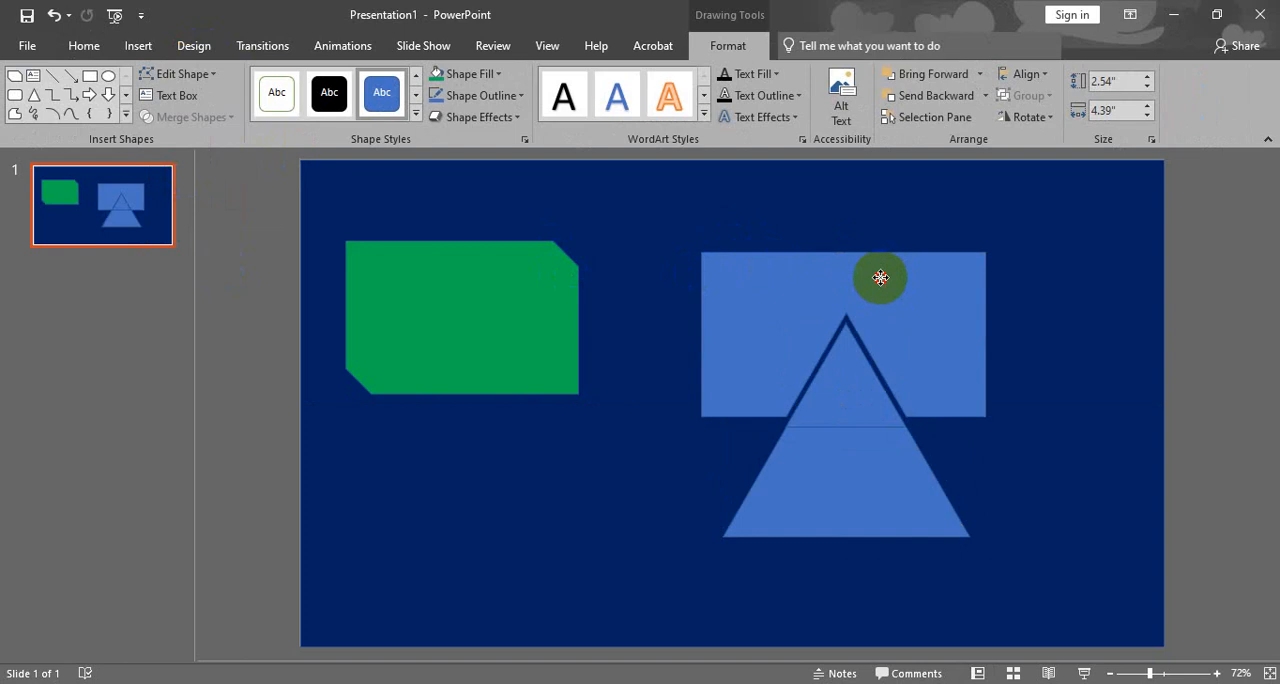
left_click_drag(857, 443, 855, 461)
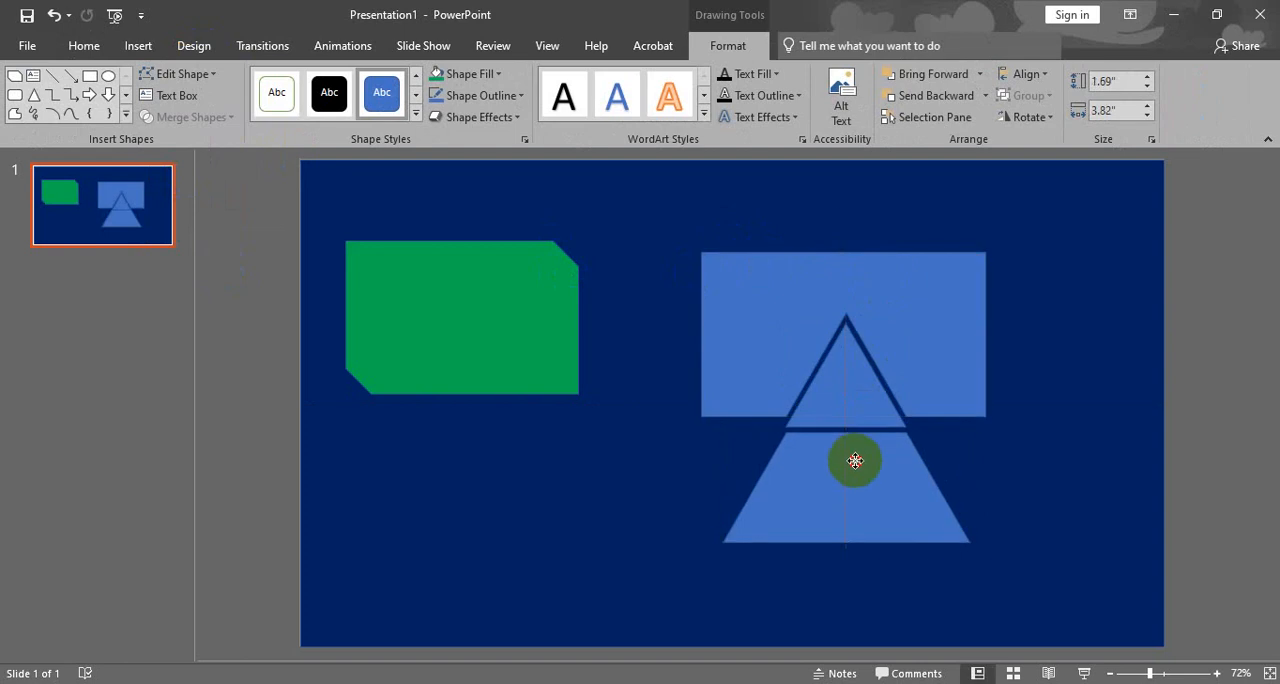
left_click(512, 399)
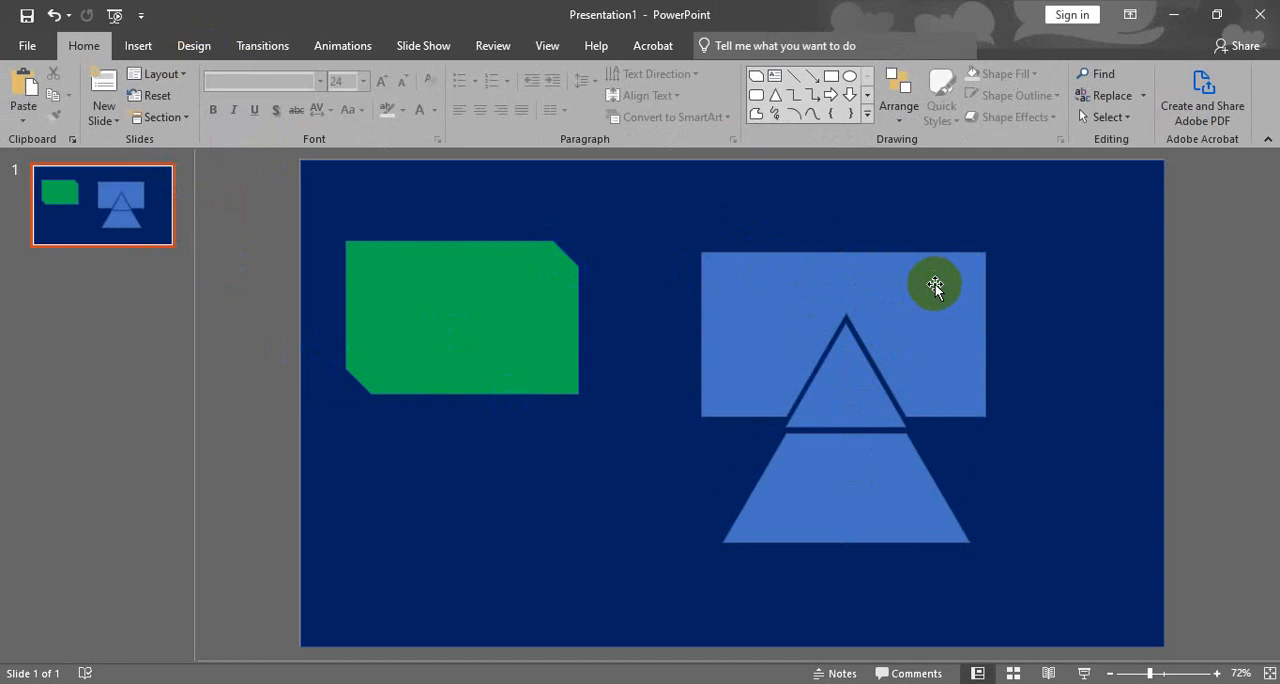
- Undo the moves of the rectangle piece and the triangle's lower piece
left_click(898, 292)
key("ctrl+z")
key("ctrl+z")
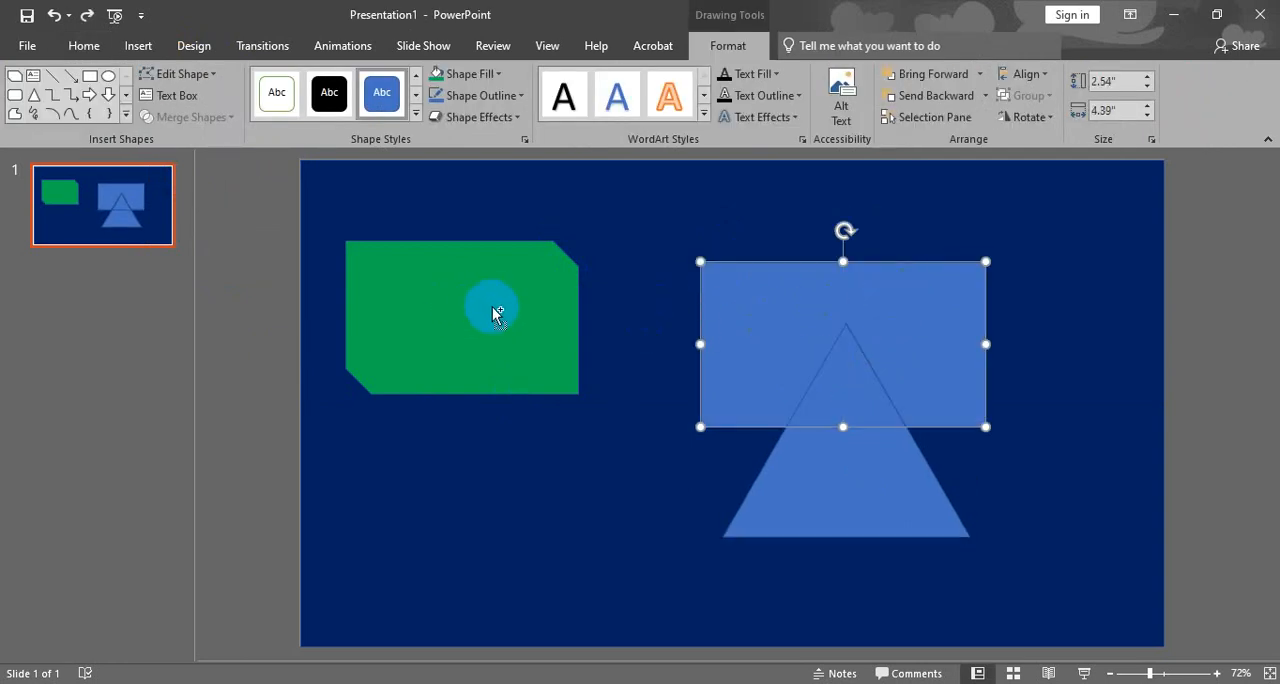
- Undo the Fragment merge and place the orange rectangle between the green shape and the triangle, overlapping both
key("ctrl+z")
left_click(288, 297)
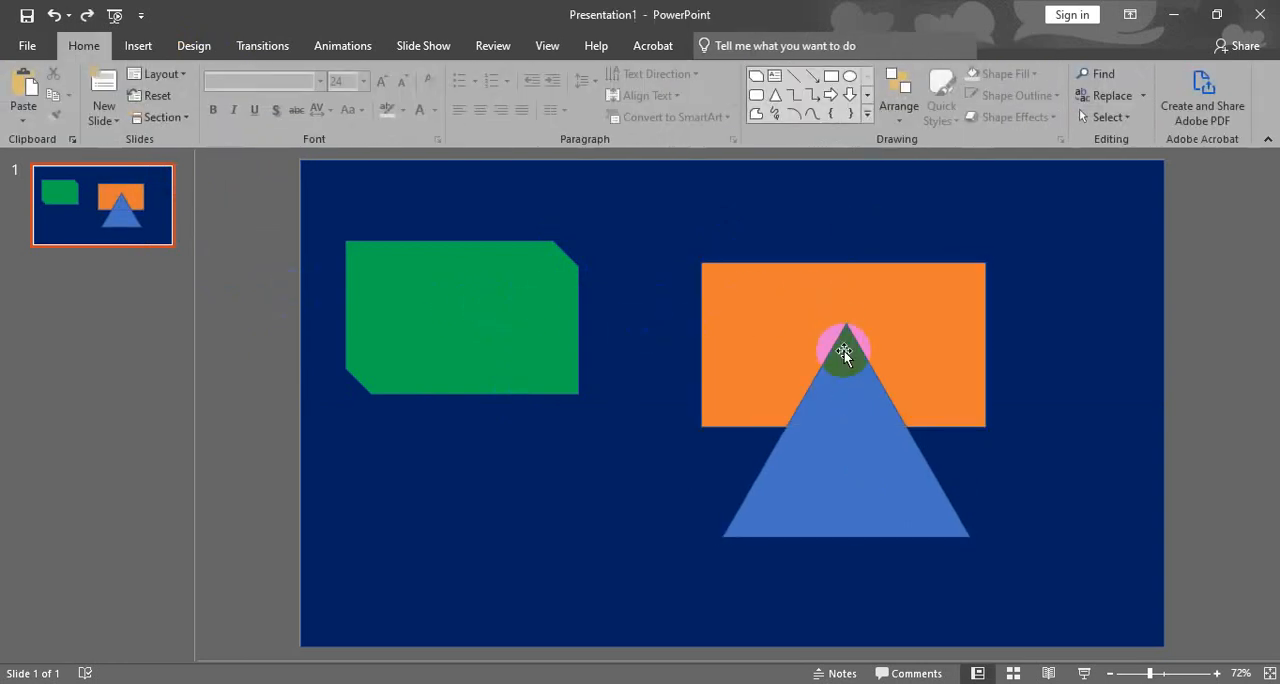
left_click_drag(878, 377, 679, 383)
left_click_drag(806, 367, 603, 363)
left_click(811, 331)
left_click_drag(654, 420, 811, 416)
left_click(729, 349)
left_click_drag(731, 293, 508, 320)
- Apply an outer shadow and a perspective 3-D rotation to the orange rectangle
left_click(511, 118)
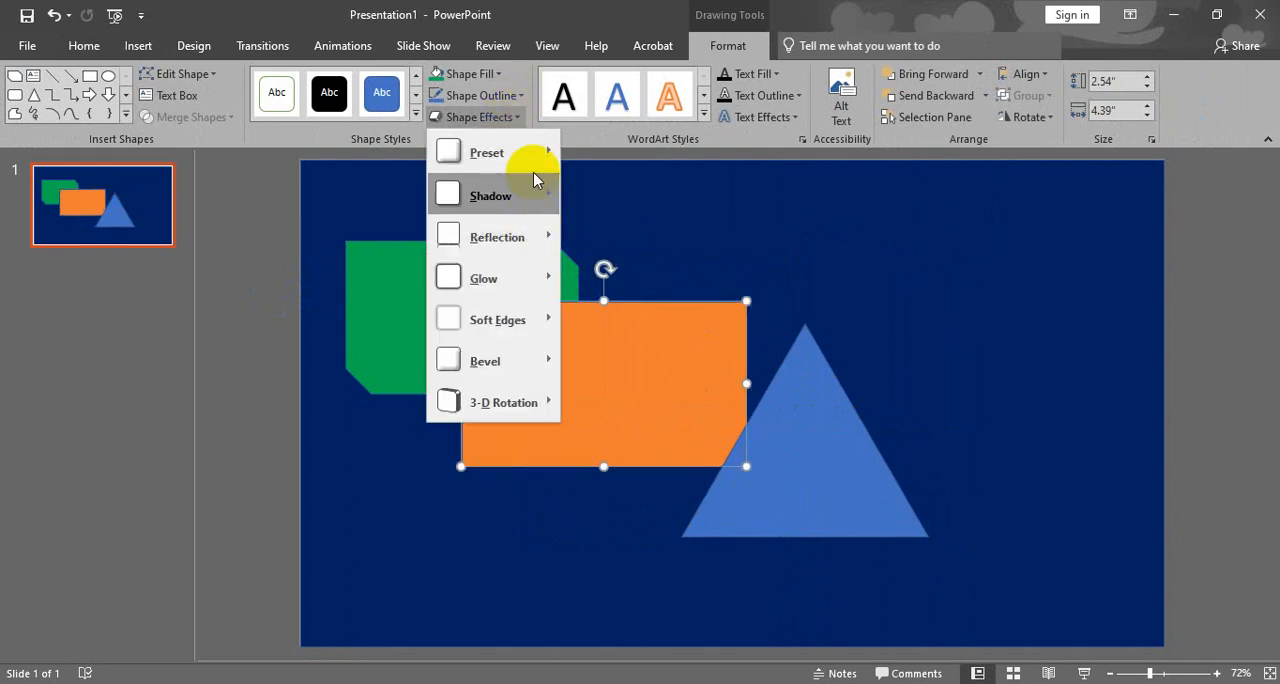
mouse_move(528, 192)
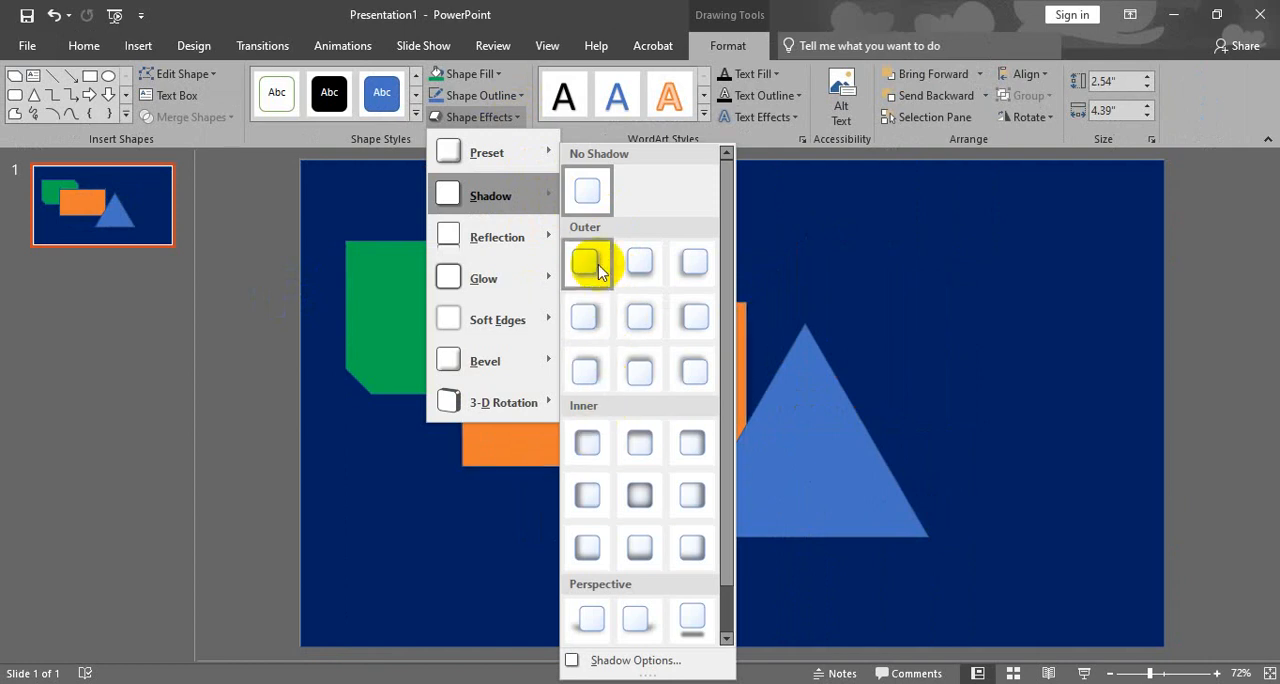
left_click(658, 285)
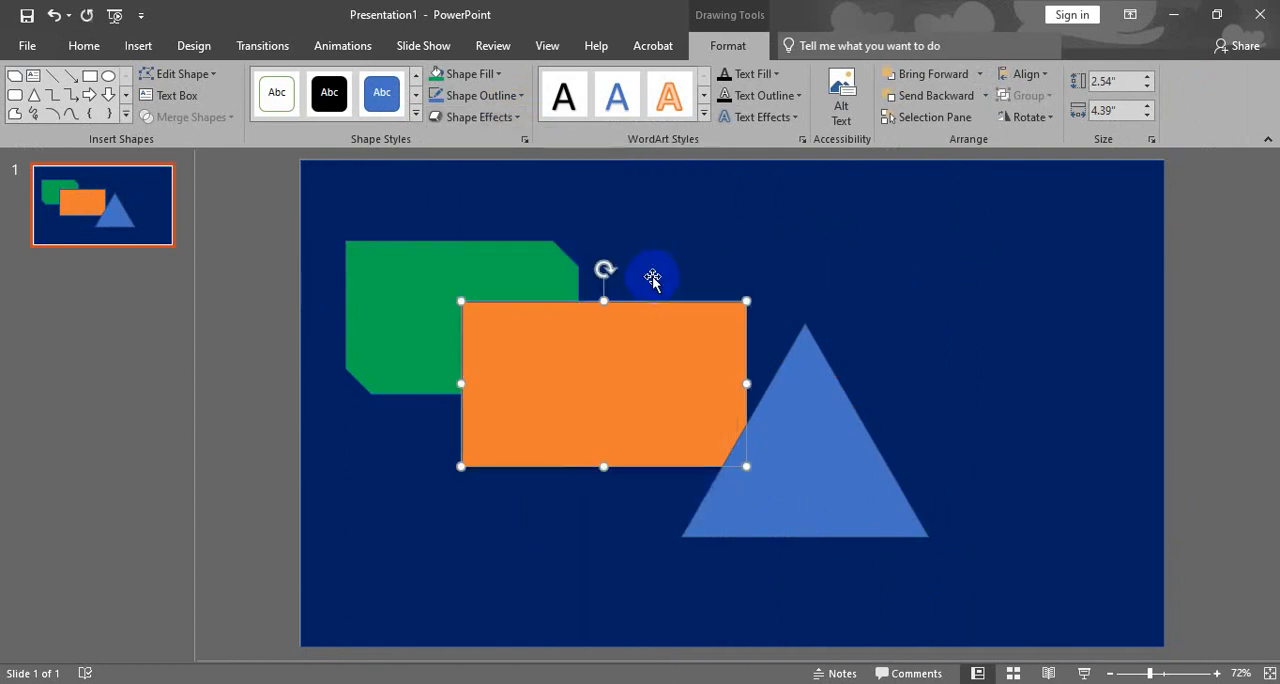
left_click(512, 117)
mouse_move(514, 401)
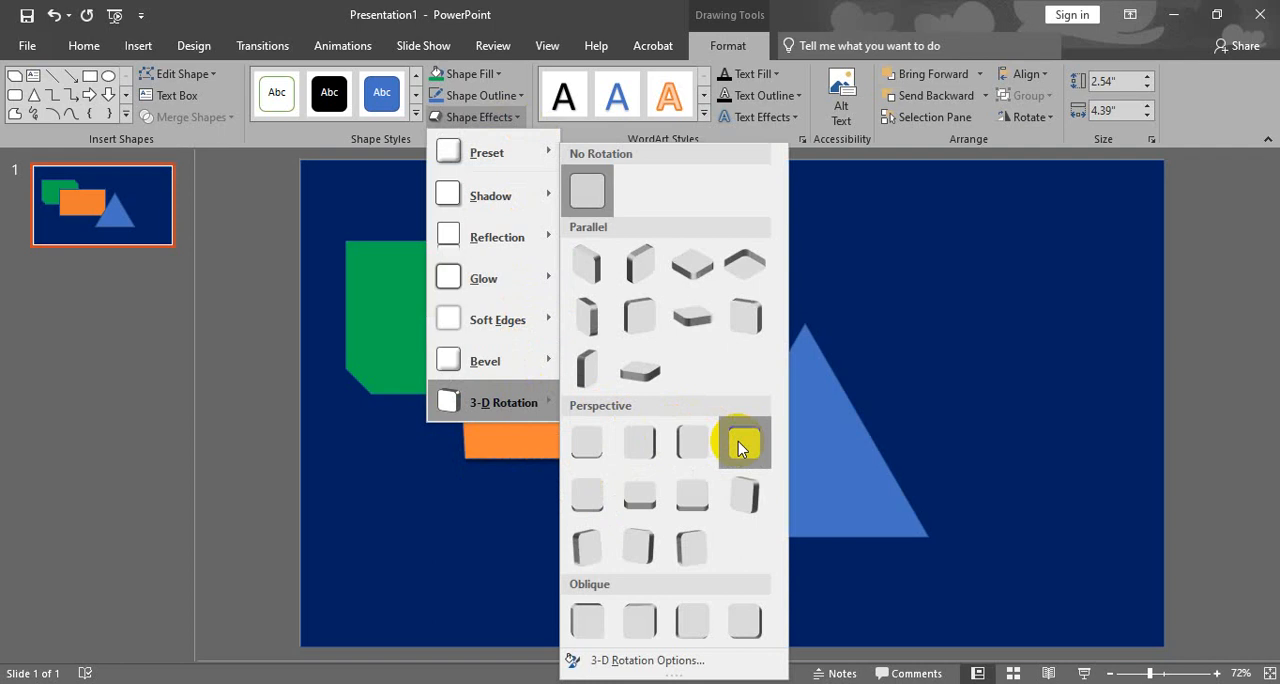
left_click(652, 443)
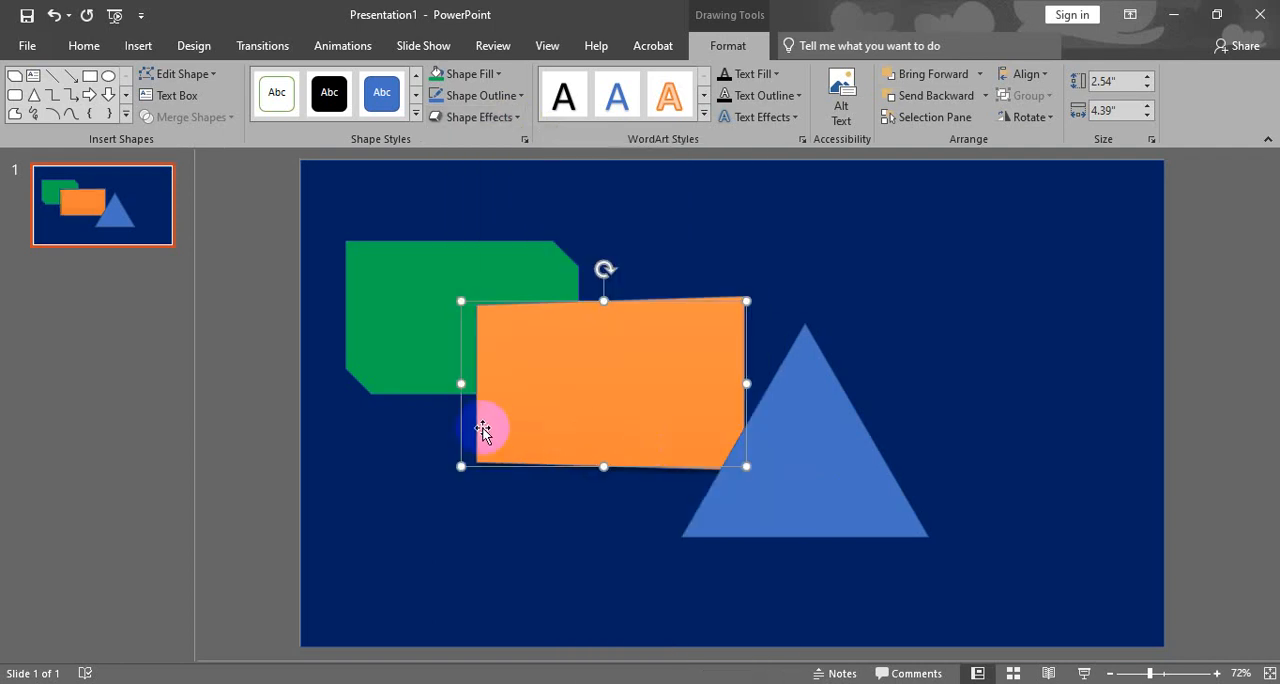
- Move the orange rectangle to the slide's upper left and the green shape to its lower right, partly beneath it
left_click_drag(617, 405, 464, 307)
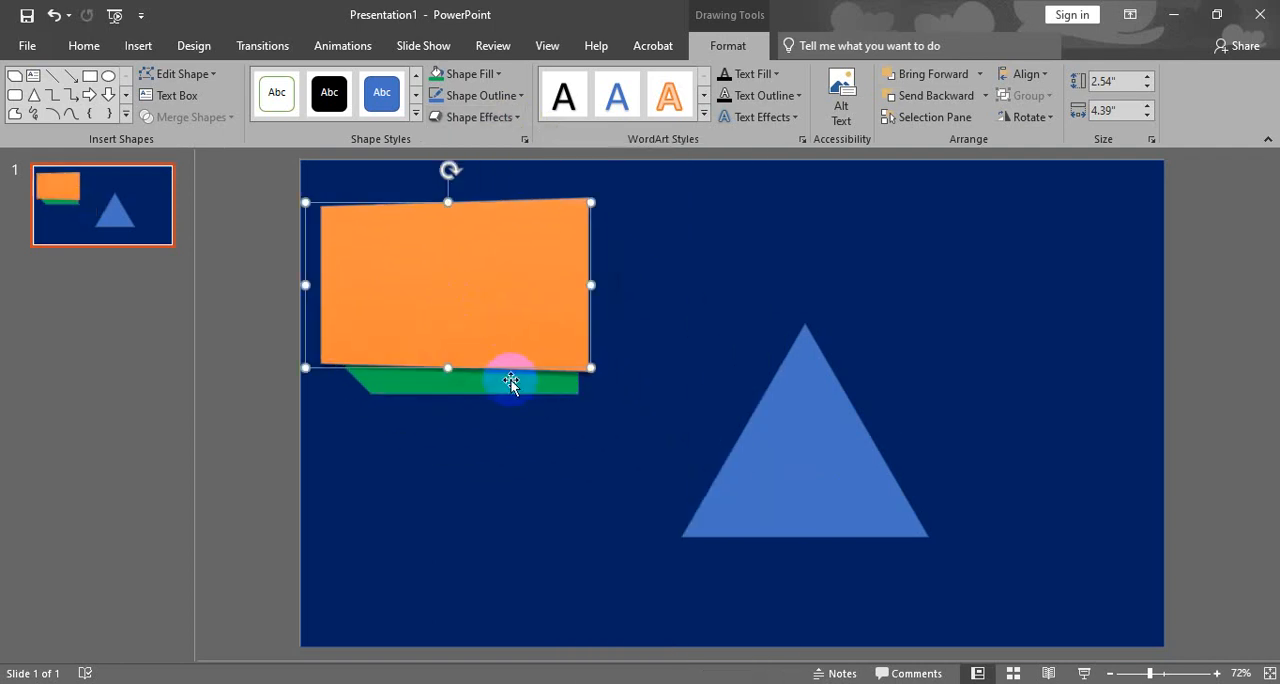
left_click_drag(511, 383, 669, 429)
left_click_drag(518, 343, 547, 371)
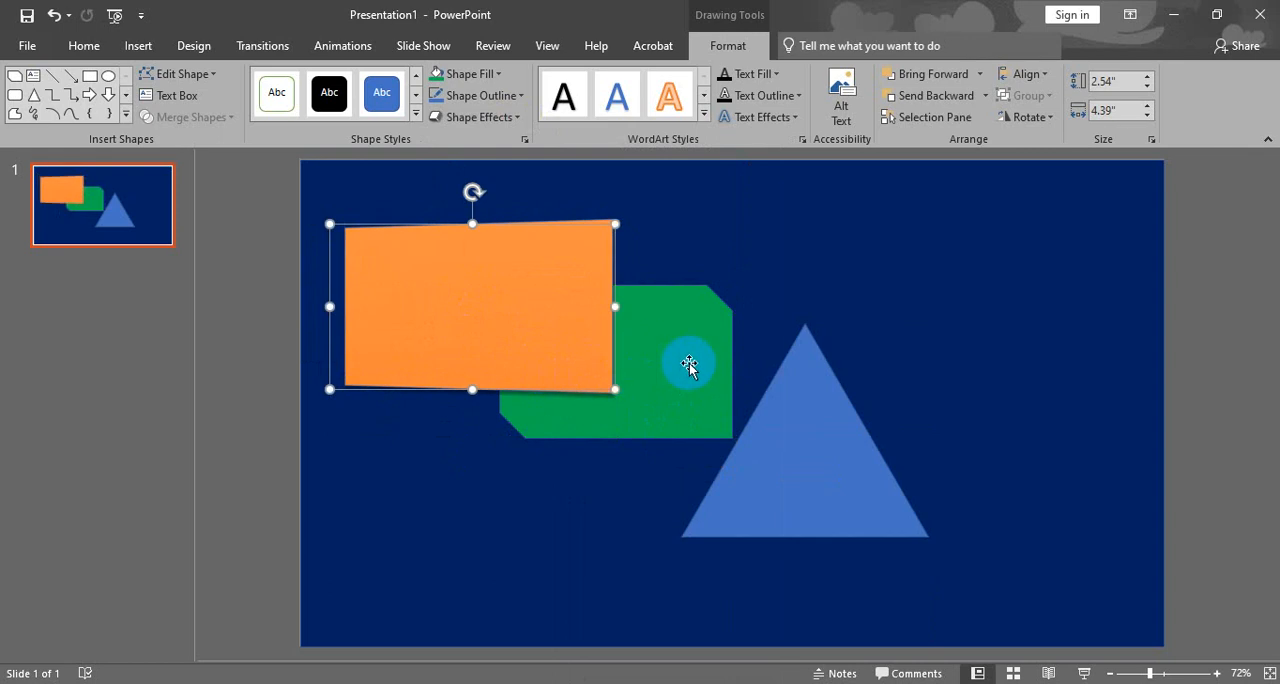
left_click_drag(688, 360, 701, 379)
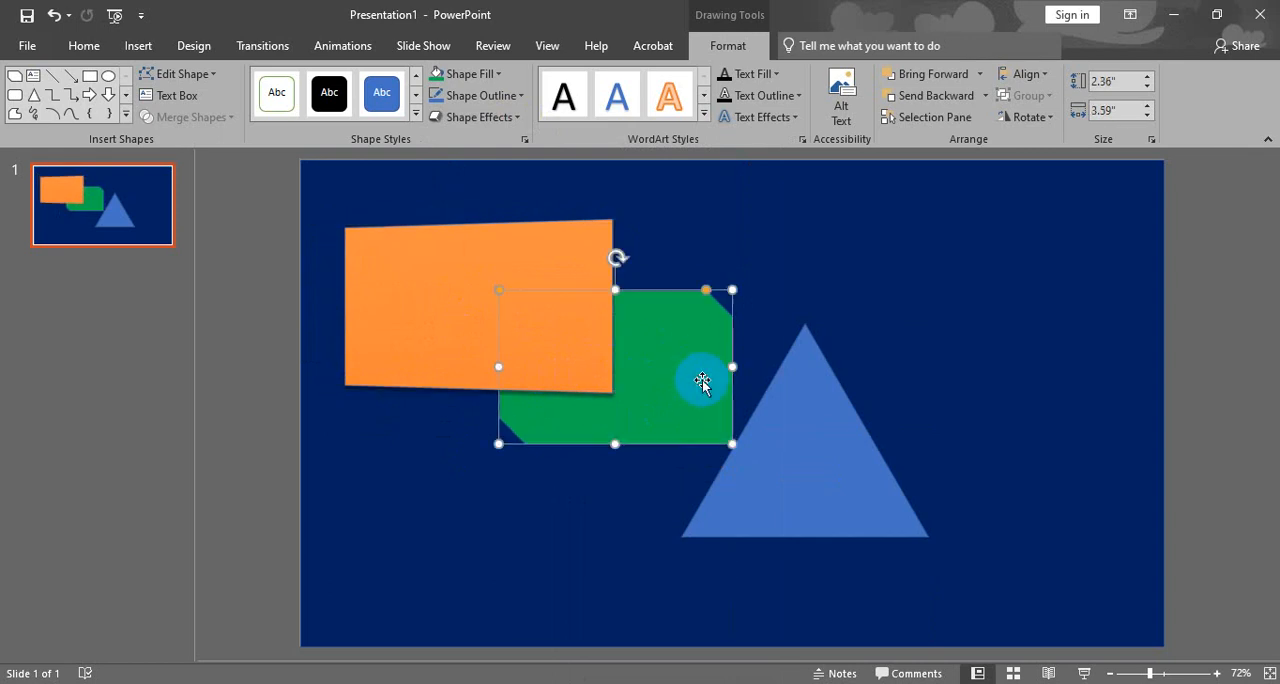
- Give the orange rectangle a white outline with a weight of 2¼ pt
left_click(572, 247)
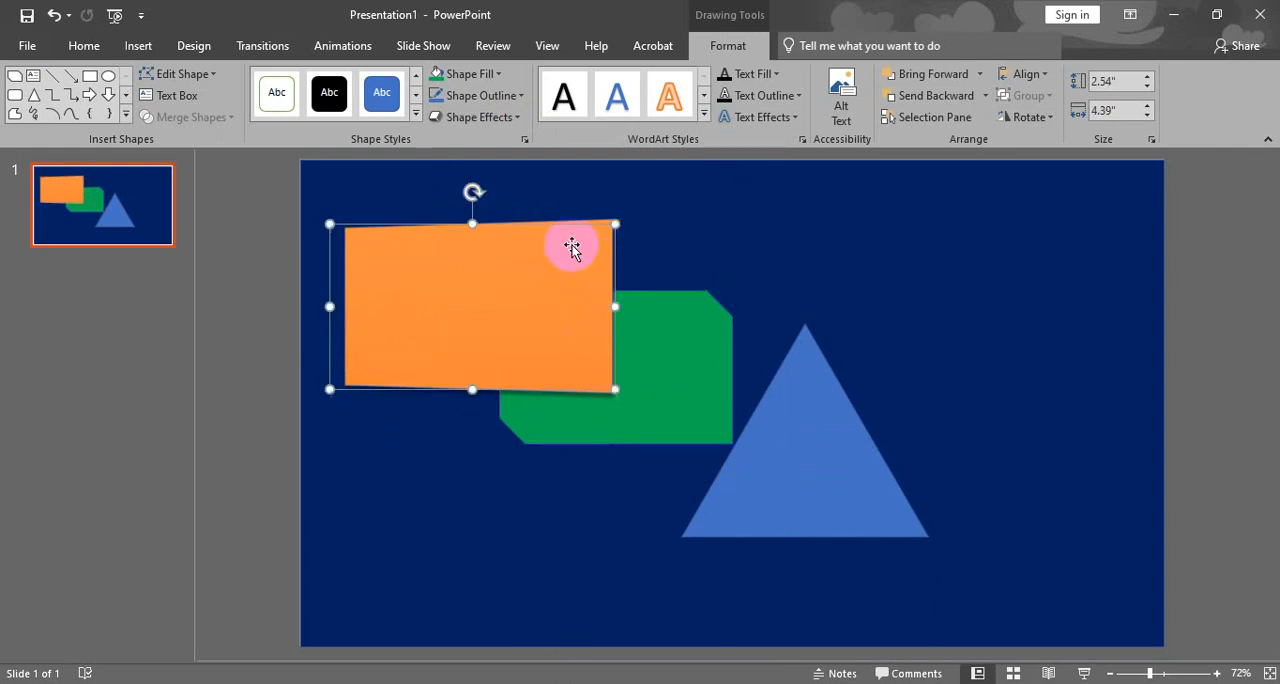
left_click(505, 95)
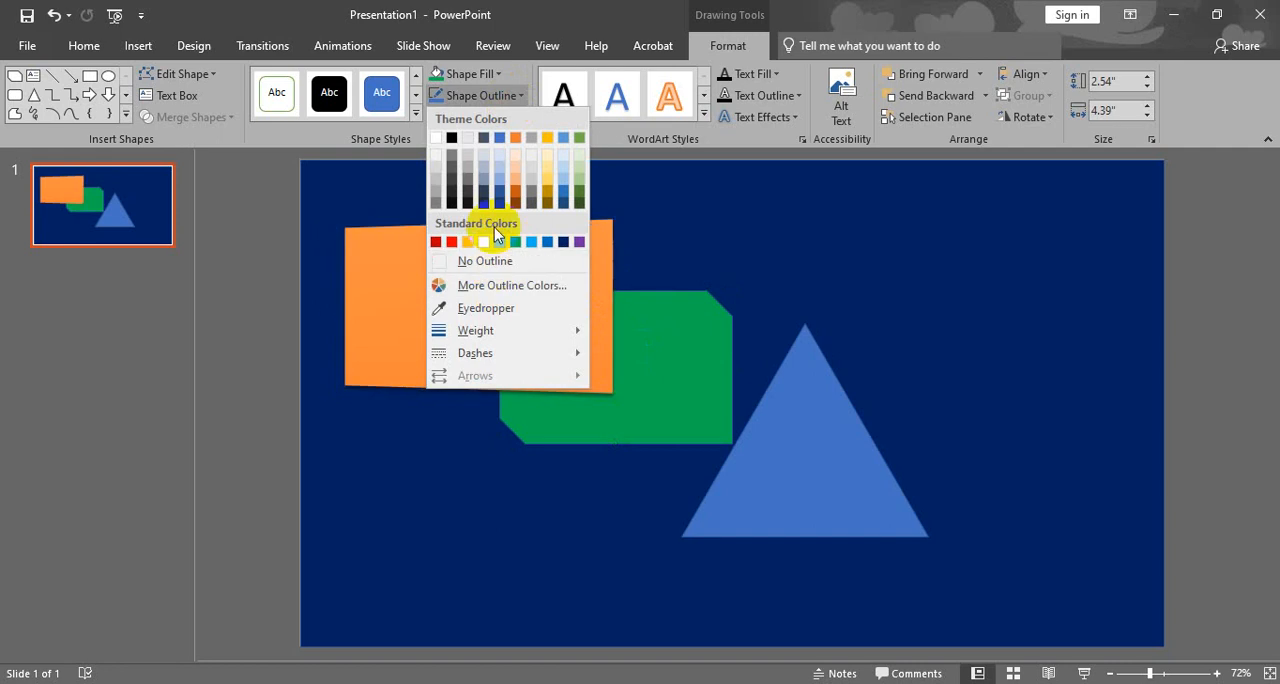
left_click(436, 136)
left_click(507, 97)
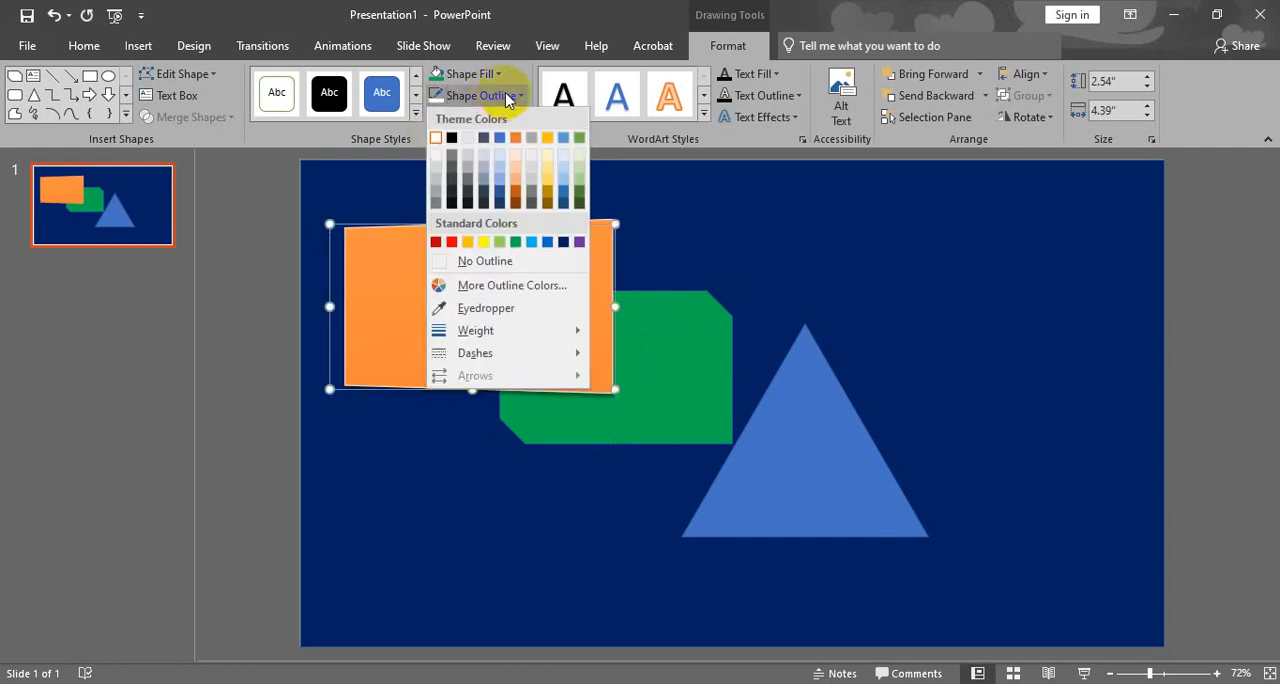
mouse_move(526, 331)
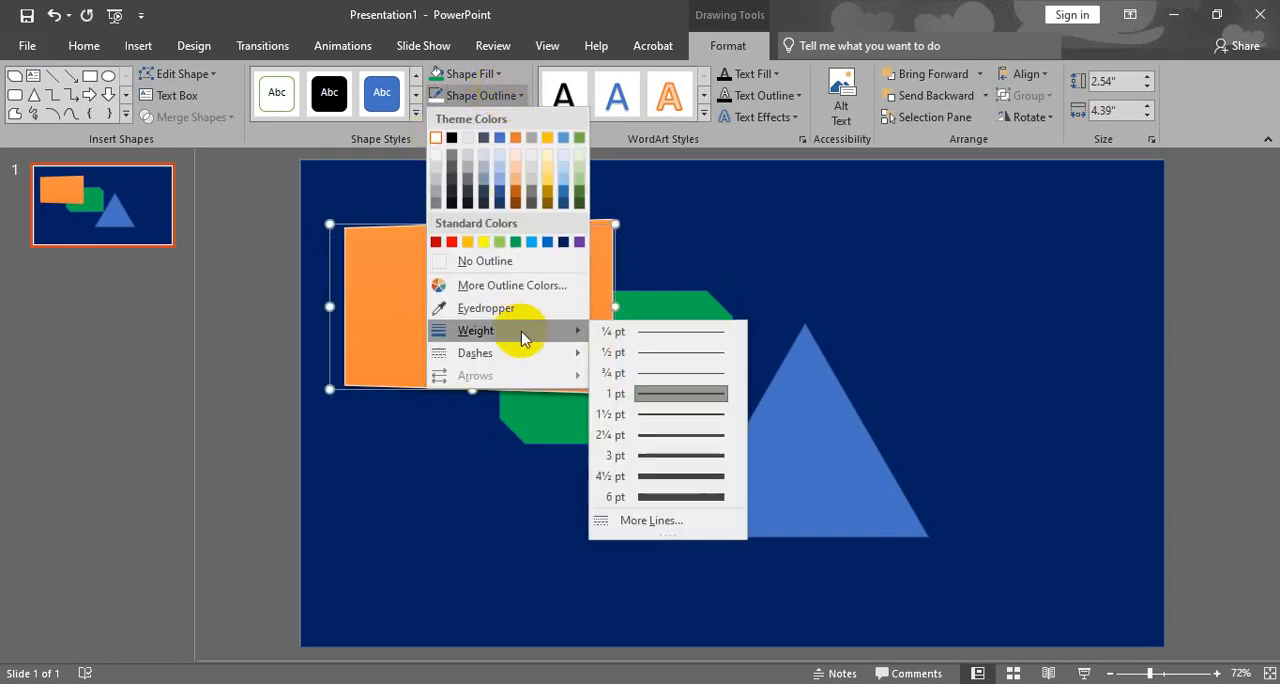
left_click(655, 437)
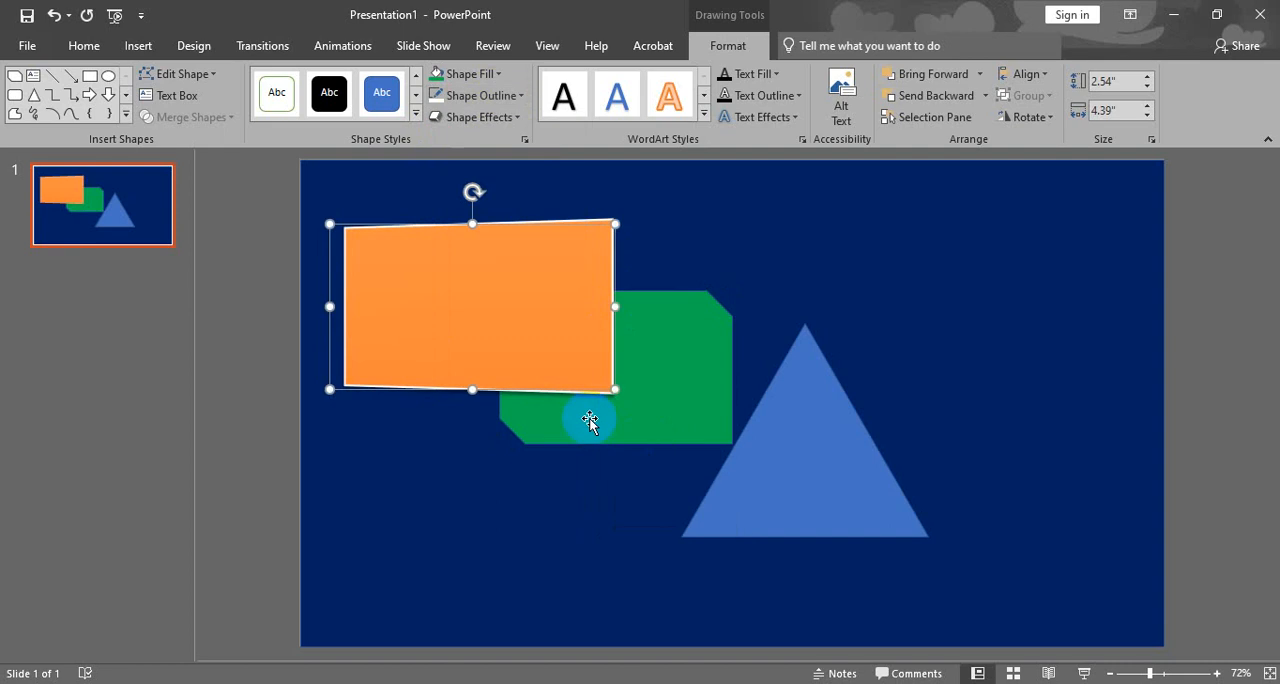
left_click(267, 342)
- Set the orange rectangle's outline weight to 4½ pt
left_click(397, 309)
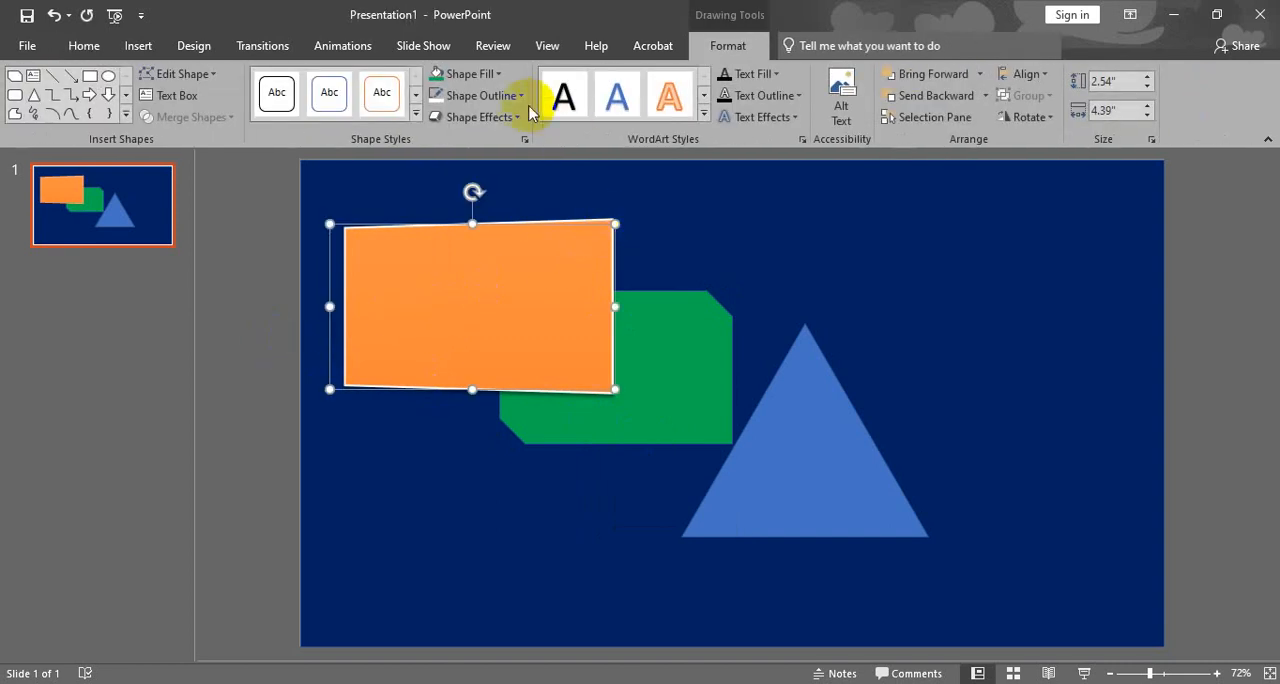
left_click(520, 95)
mouse_move(530, 330)
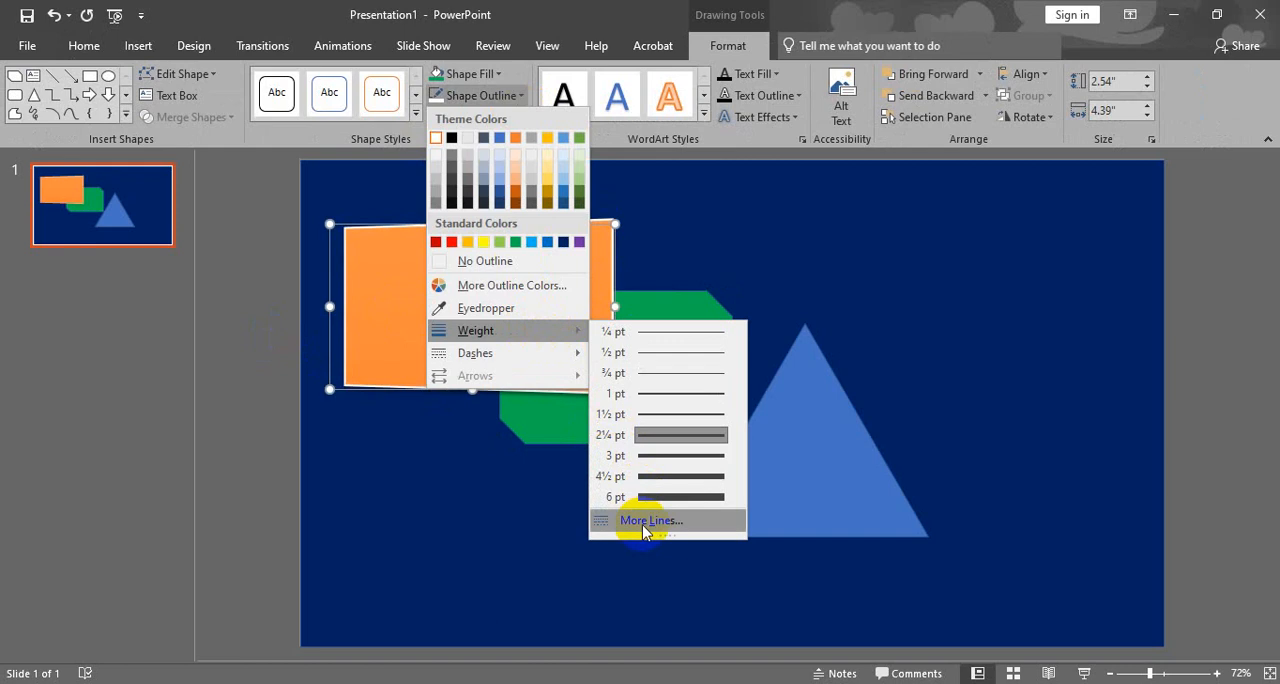
left_click(659, 478)
left_click(245, 319)
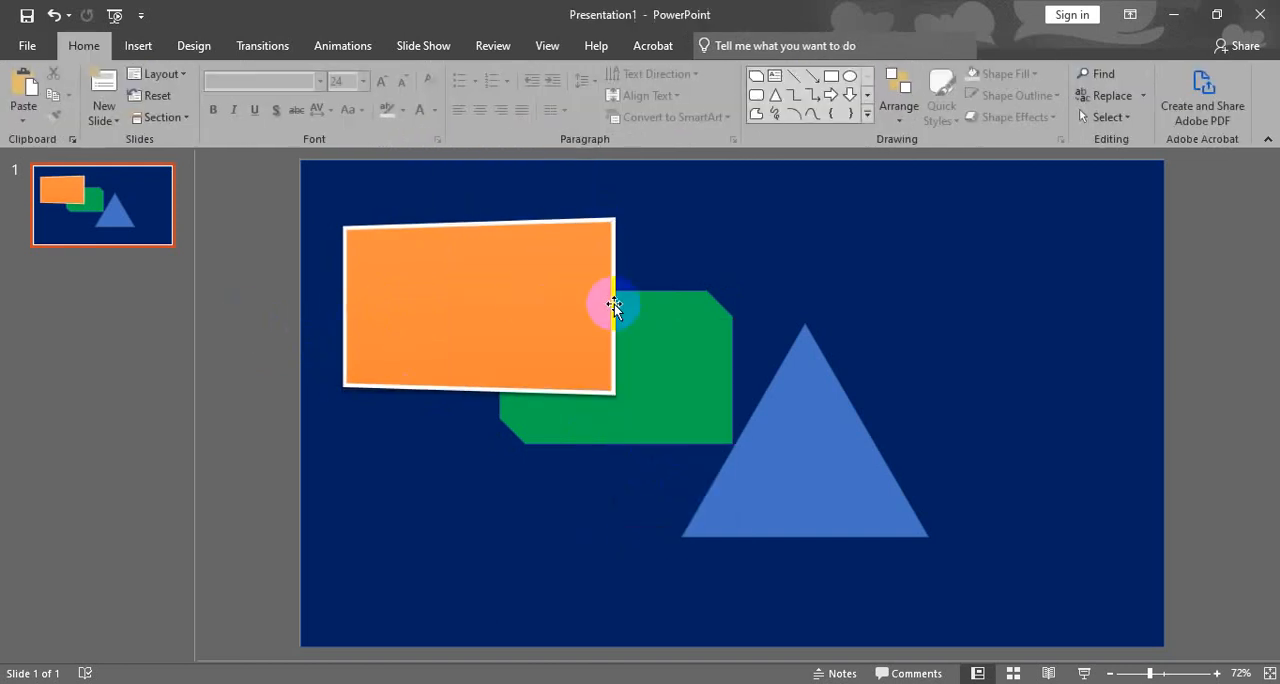
- Move the green shape slightly down and apply the second soft edge variation to the orange rectangle
left_click_drag(670, 338, 669, 349)
left_click(574, 316)
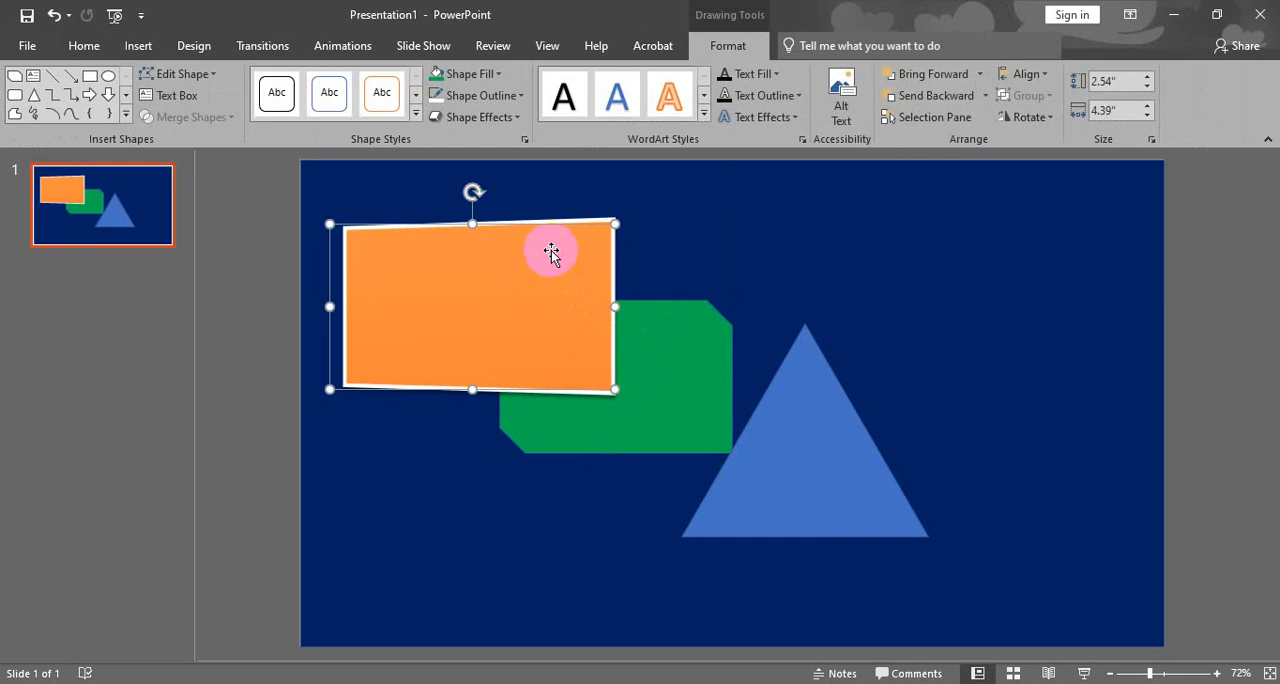
left_click(514, 119)
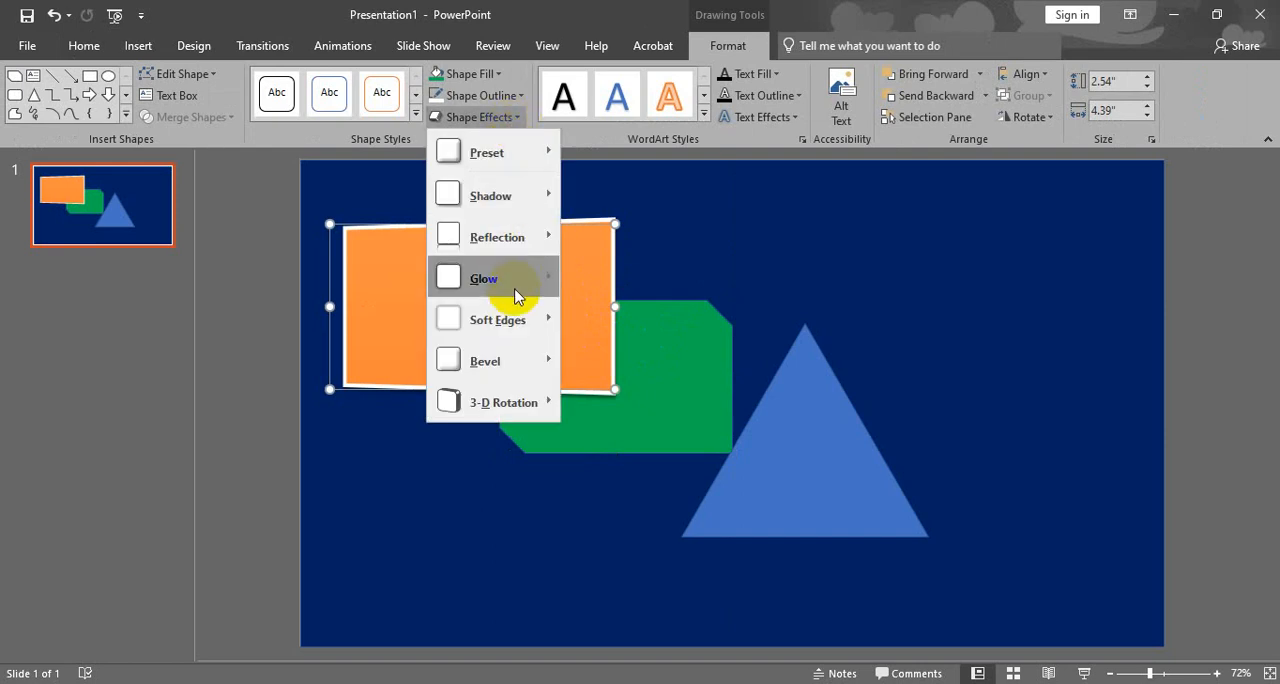
mouse_move(508, 319)
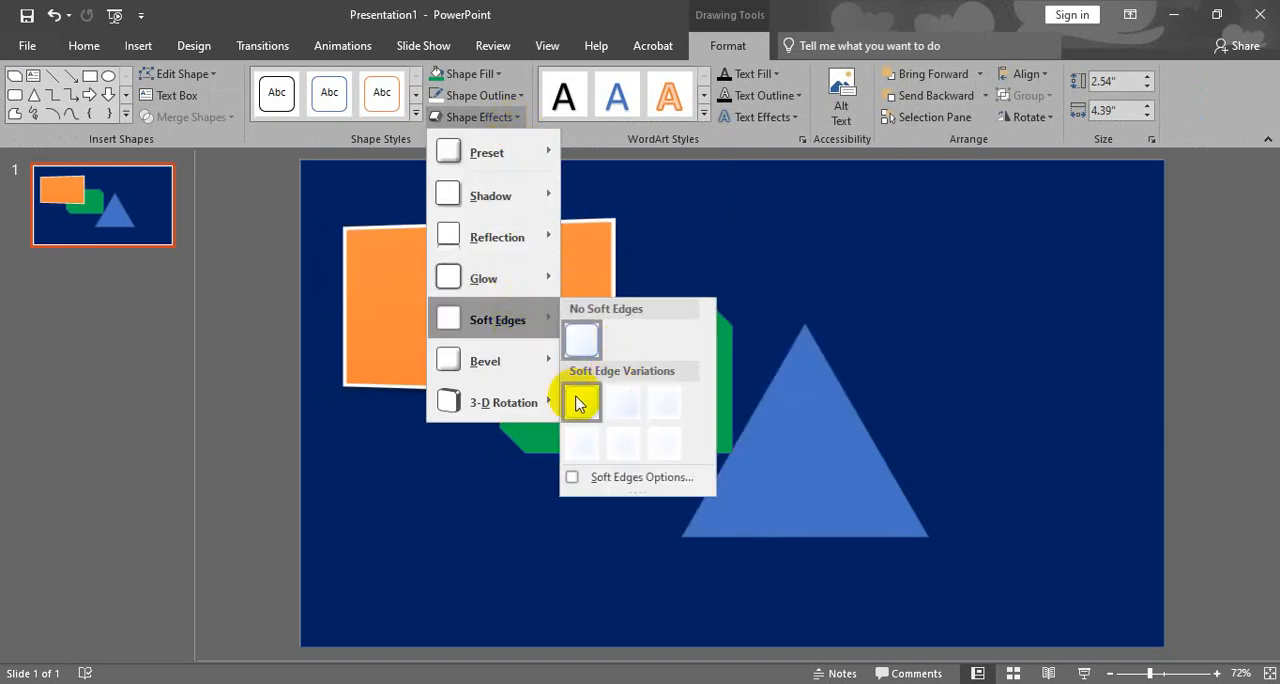
left_click(621, 404)
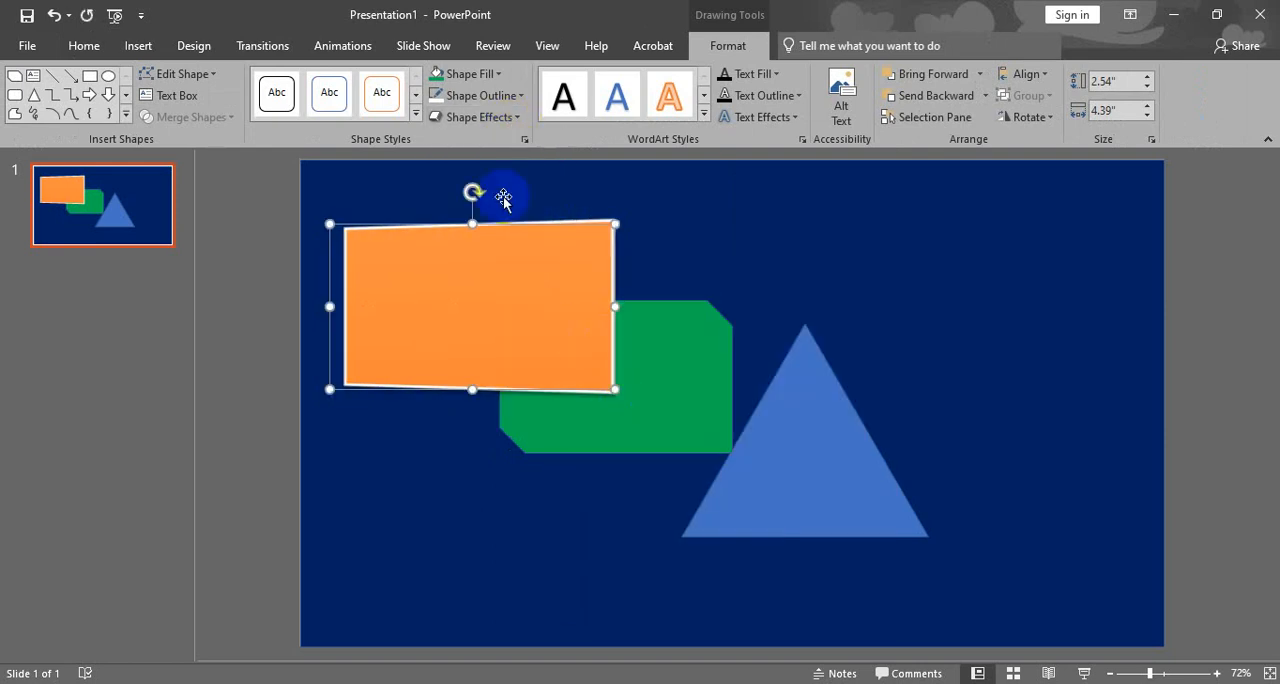
- Apply the second effect preset in the first row to the orange rectangle
left_click(480, 117)
mouse_move(500, 238)
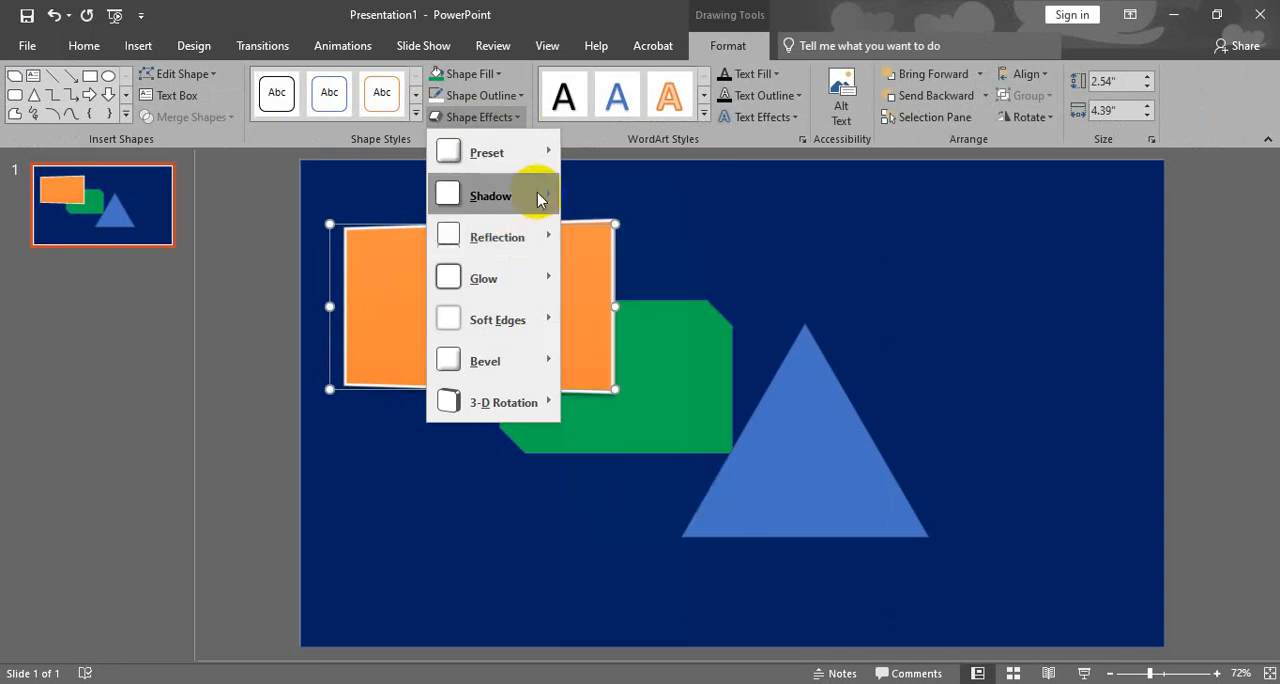
mouse_move(540, 152)
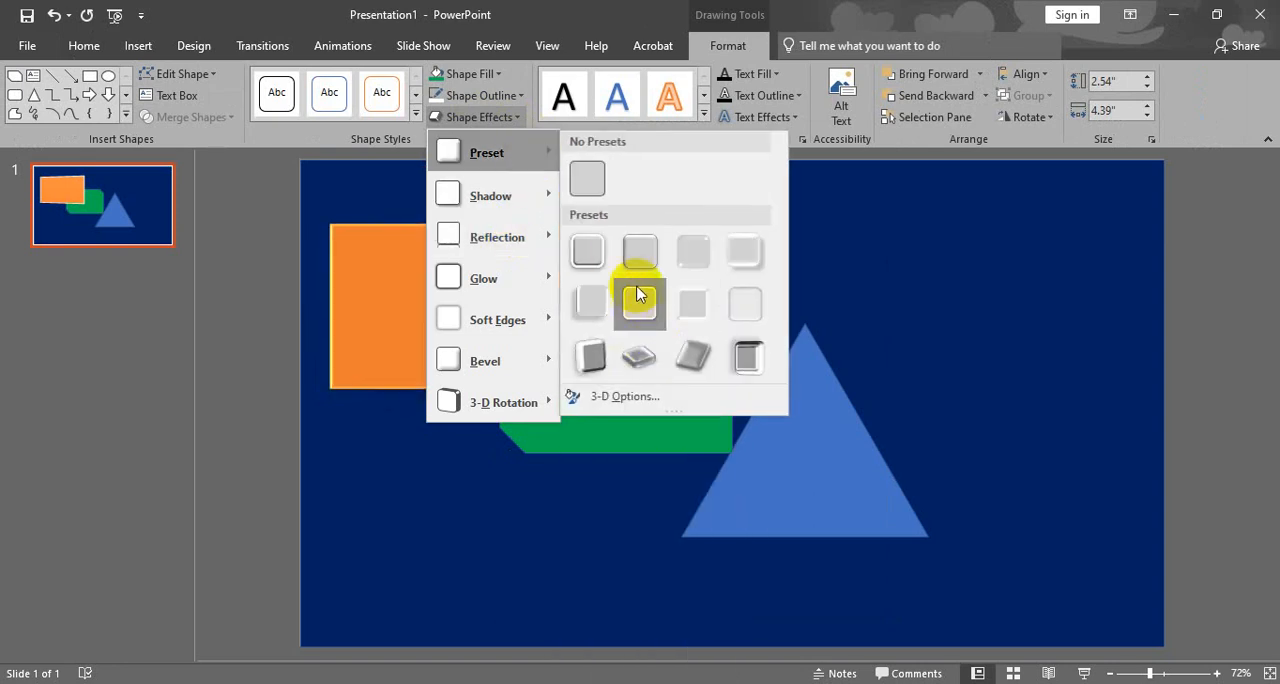
left_click(638, 252)
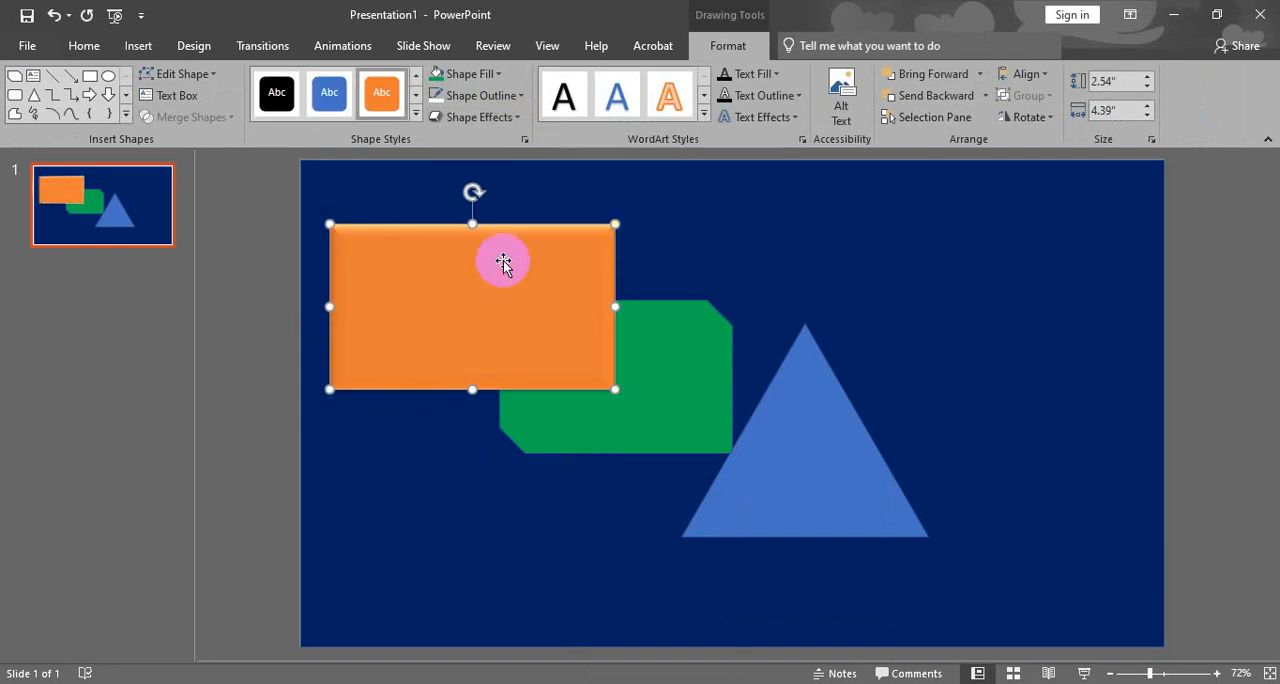
left_click(278, 296)
- Recolour the preset-styled rectangle's outline white and set its weight to 2¼ pt
left_click(512, 303)
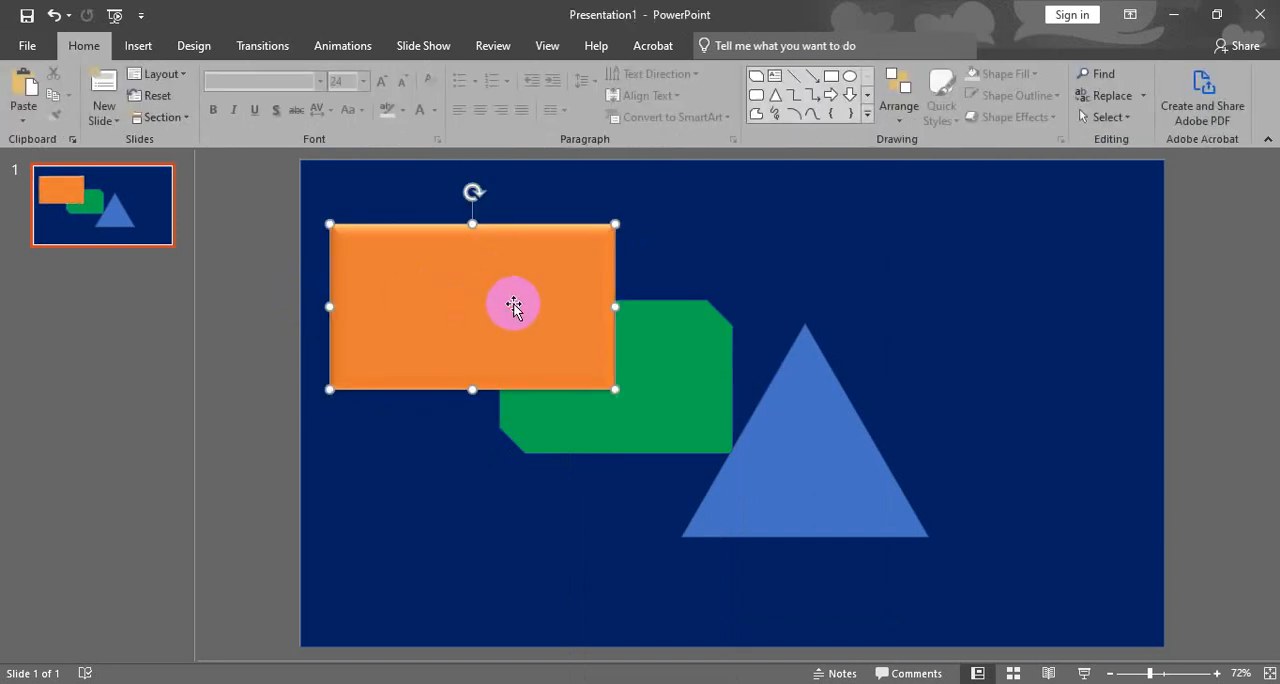
left_click(515, 116)
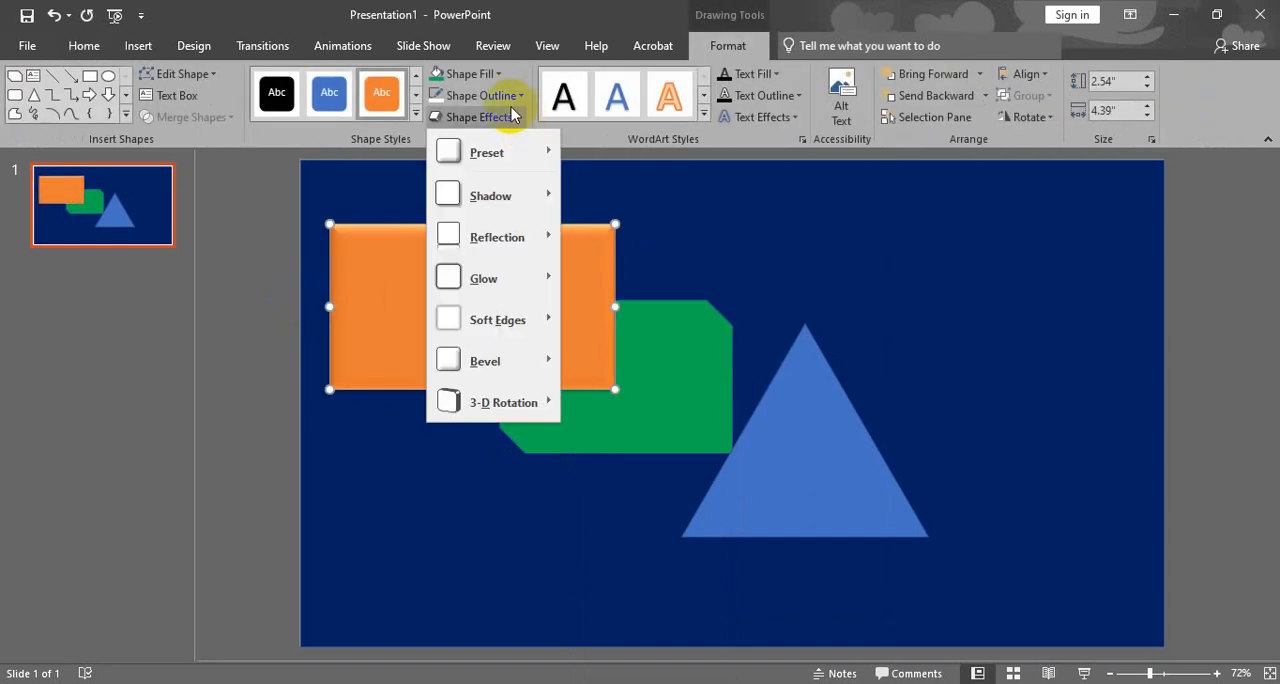
left_click(508, 112)
left_click(512, 101)
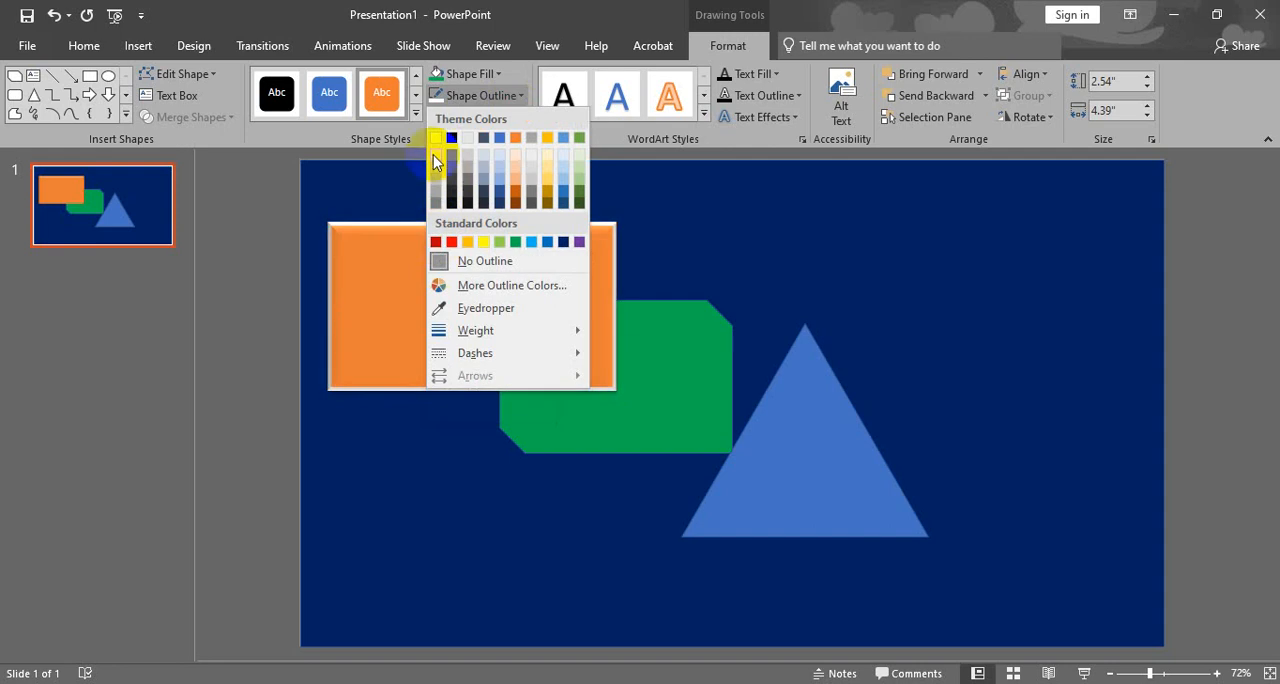
left_click(433, 139)
left_click(492, 120)
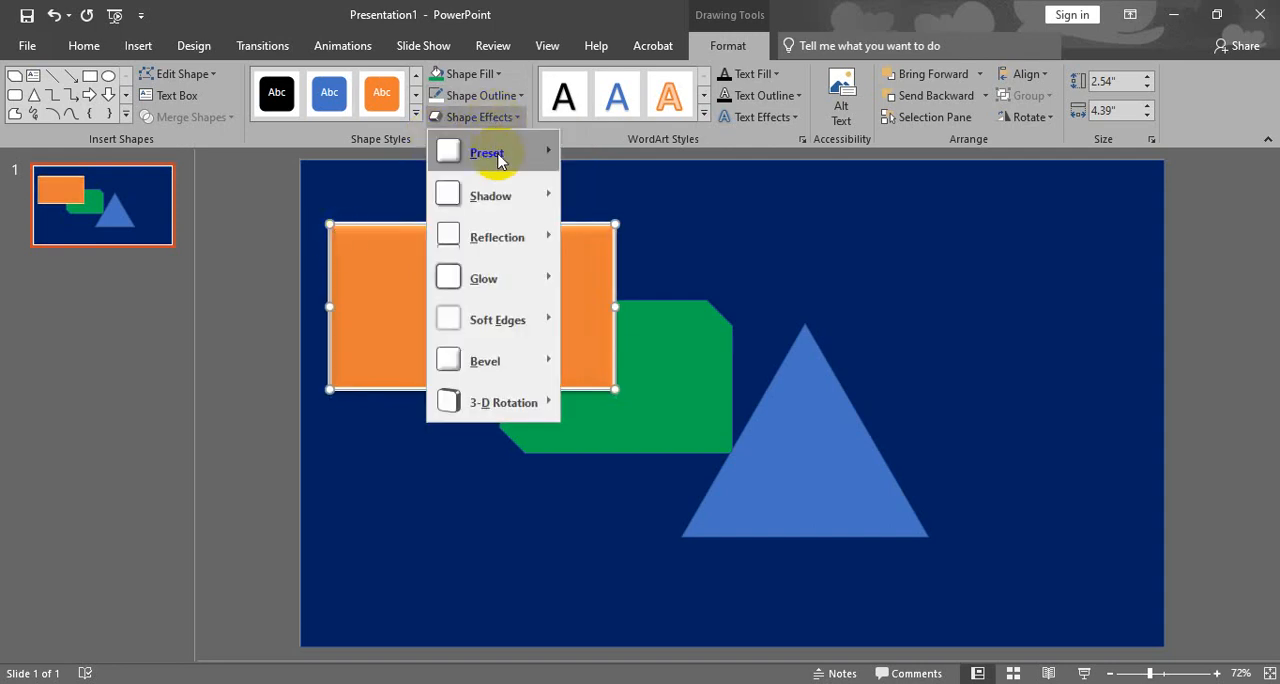
left_click(488, 95)
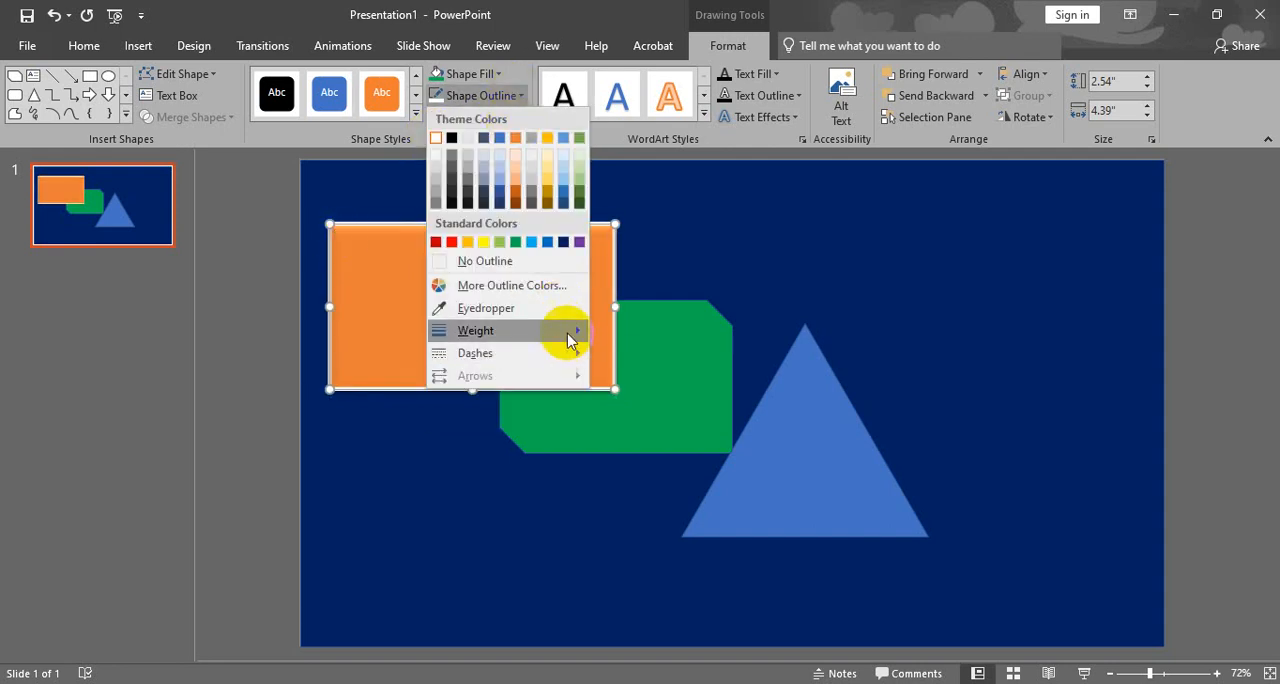
mouse_move(570, 331)
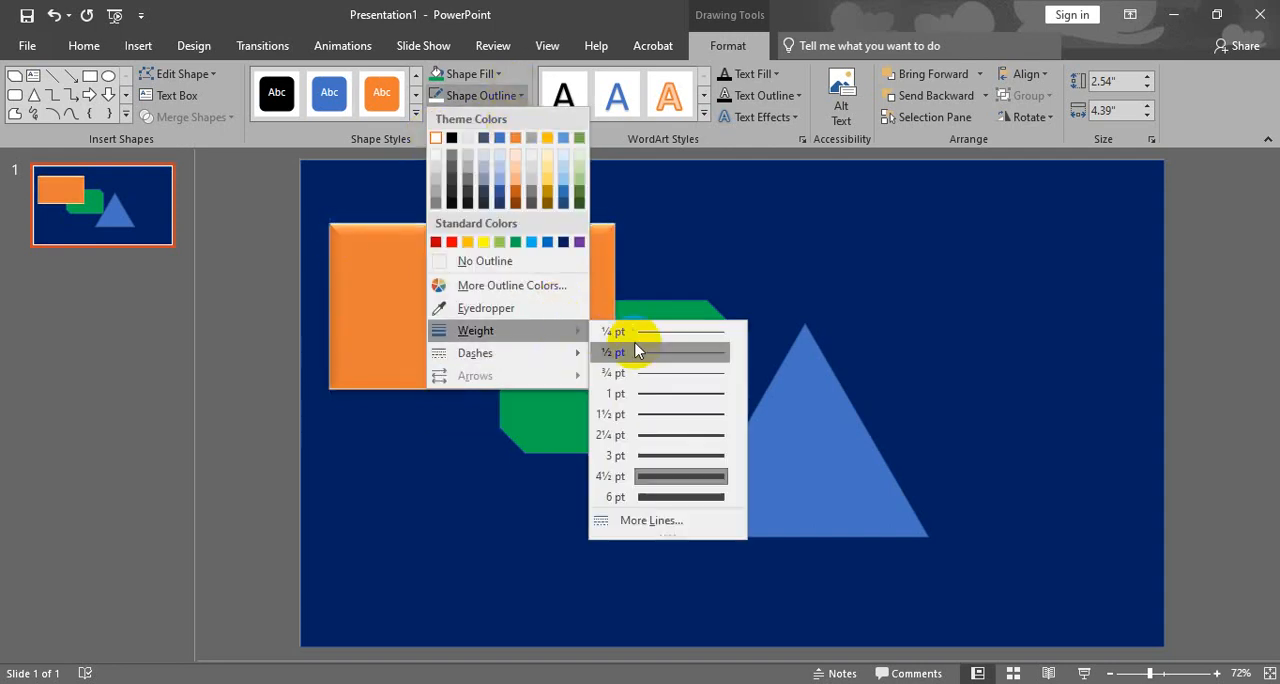
left_click(652, 435)
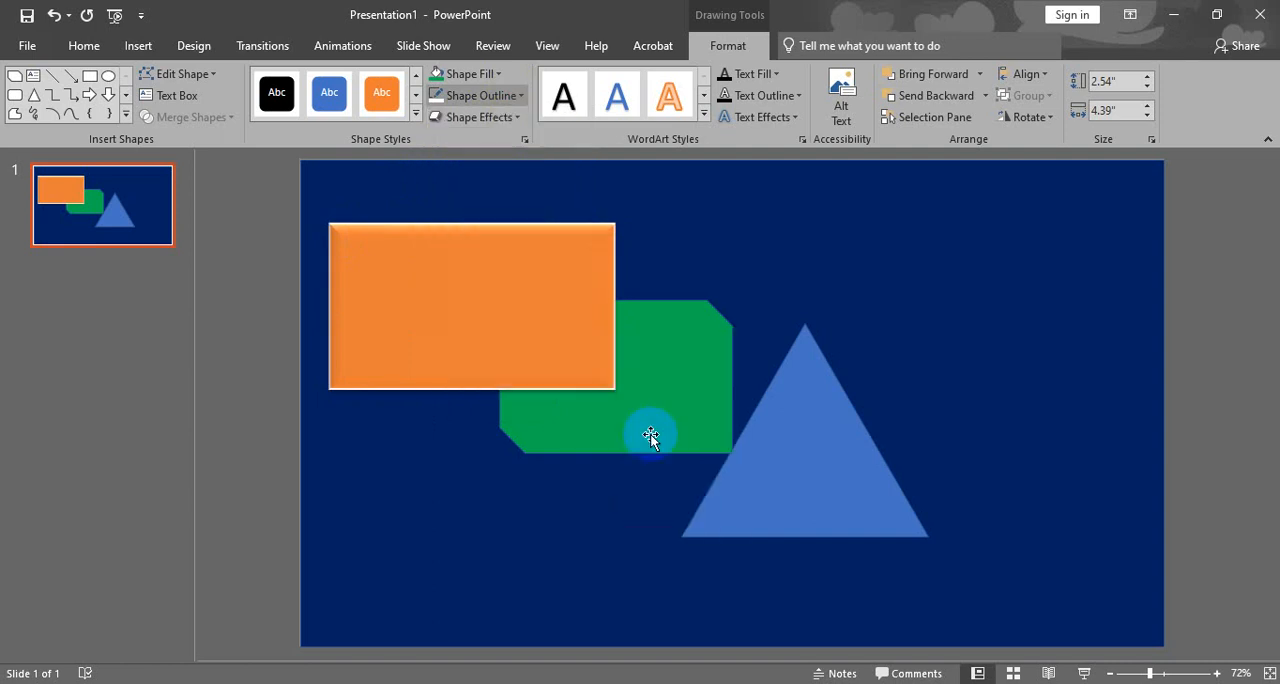
left_click(271, 309)
- Move the orange rectangle slightly right and down, and draw a circle about 1.39" across in its centre
mouse_move(414, 320)
left_mouse_down()
mouse_move(503, 366)
mouse_move(483, 326)
mouse_move(481, 342)
mouse_move(534, 331)
left_mouse_up()
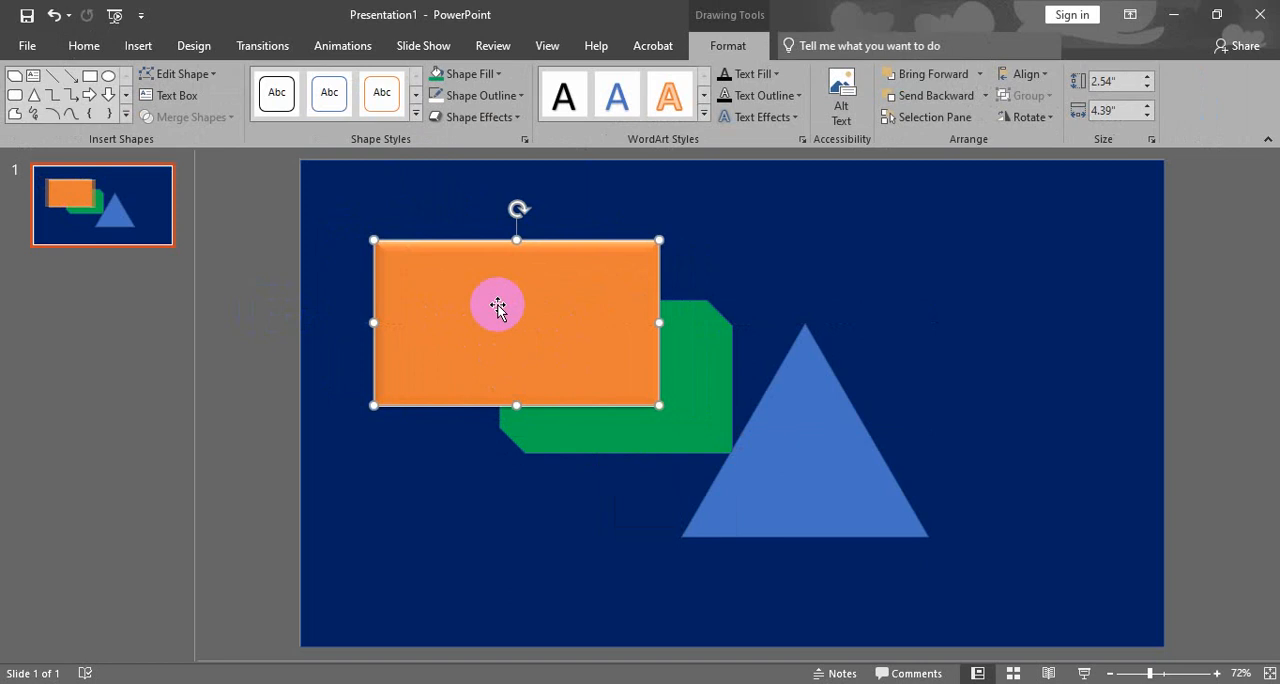
left_click(138, 45)
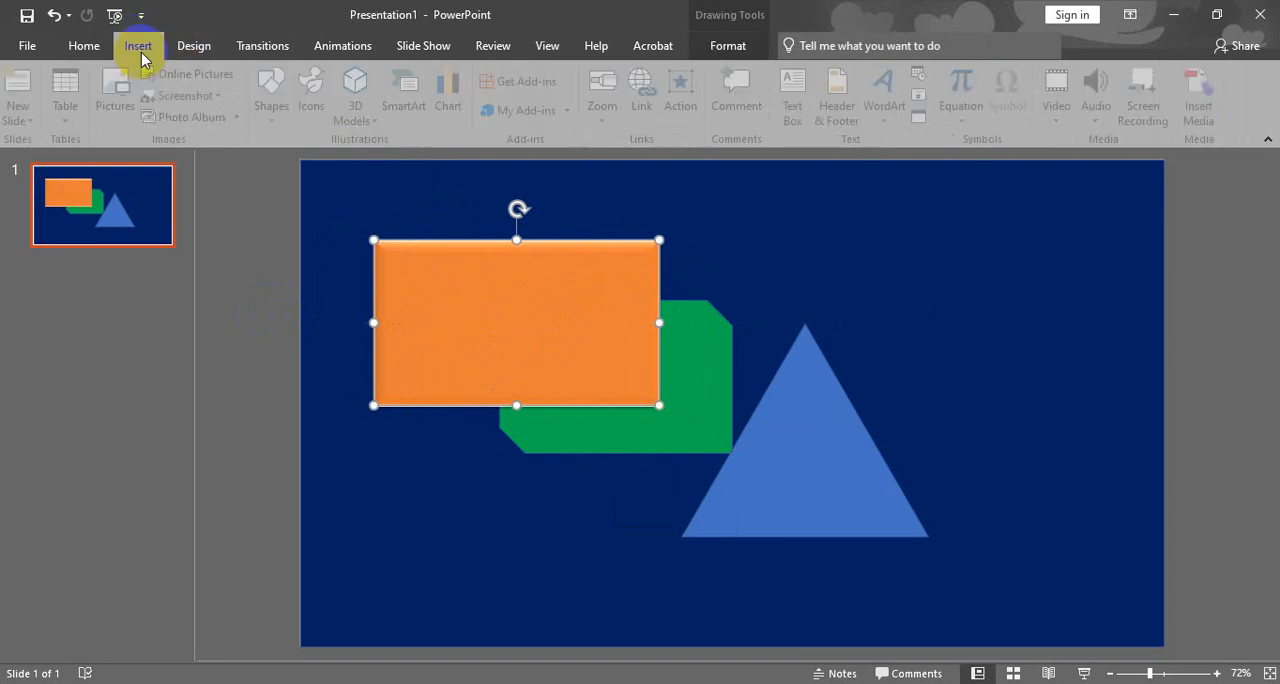
left_click(277, 95)
left_click(287, 296)
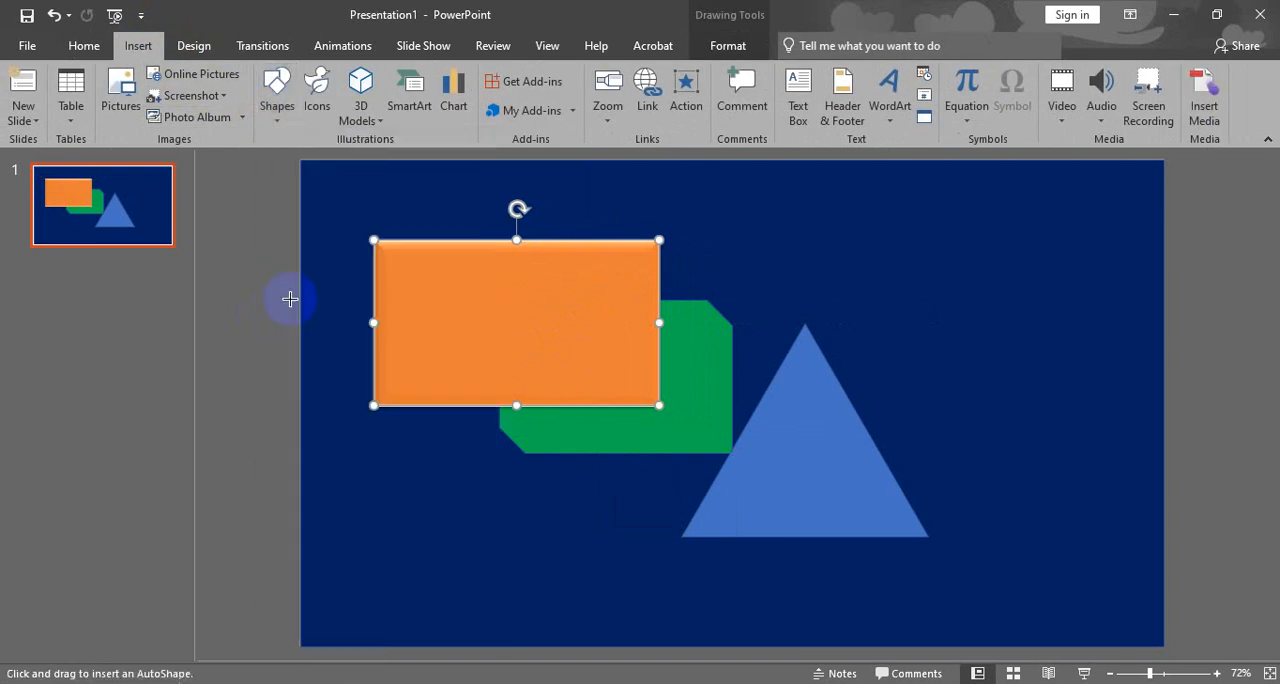
left_click_drag(491, 318, 552, 364)
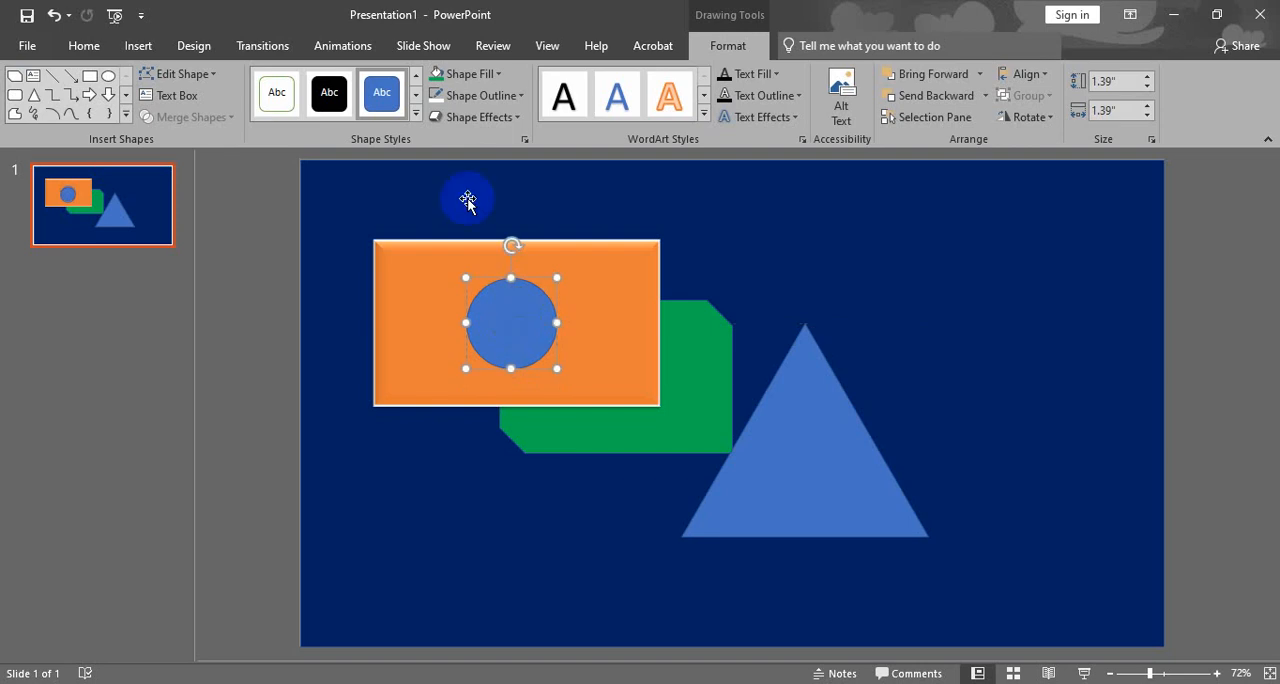
- Fill the circle on the orange rectangle with white and remove its outline
left_click(497, 75)
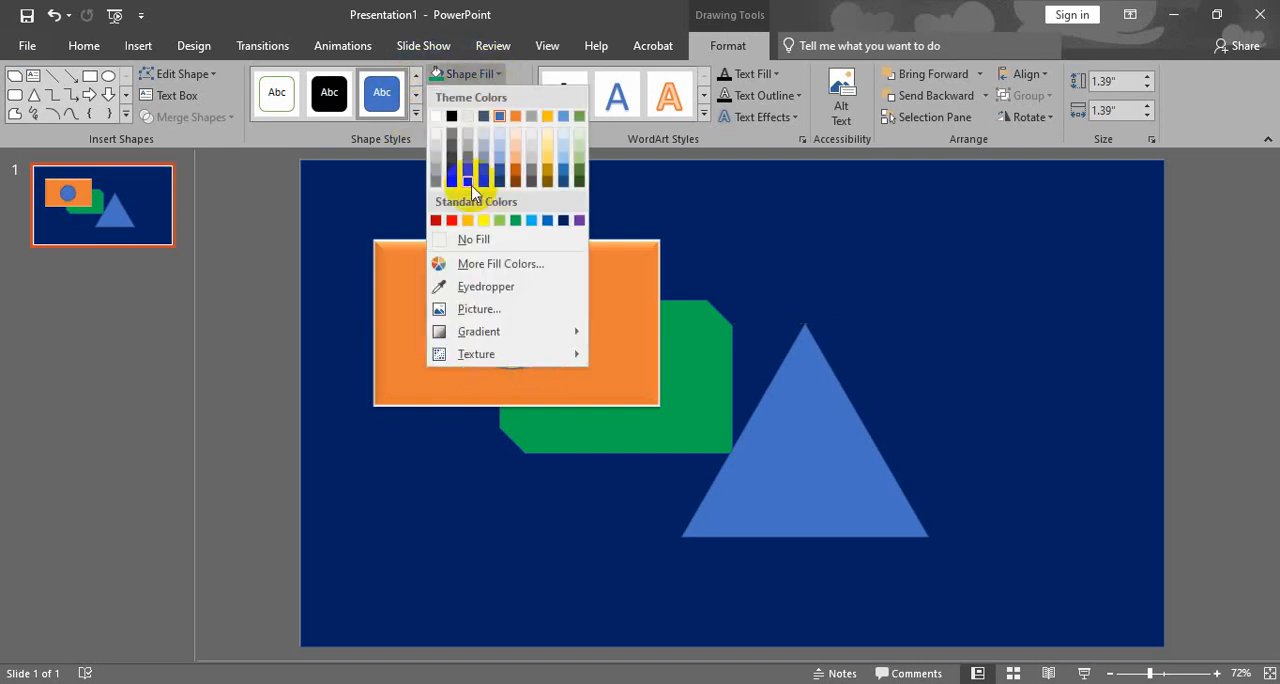
left_click(443, 118)
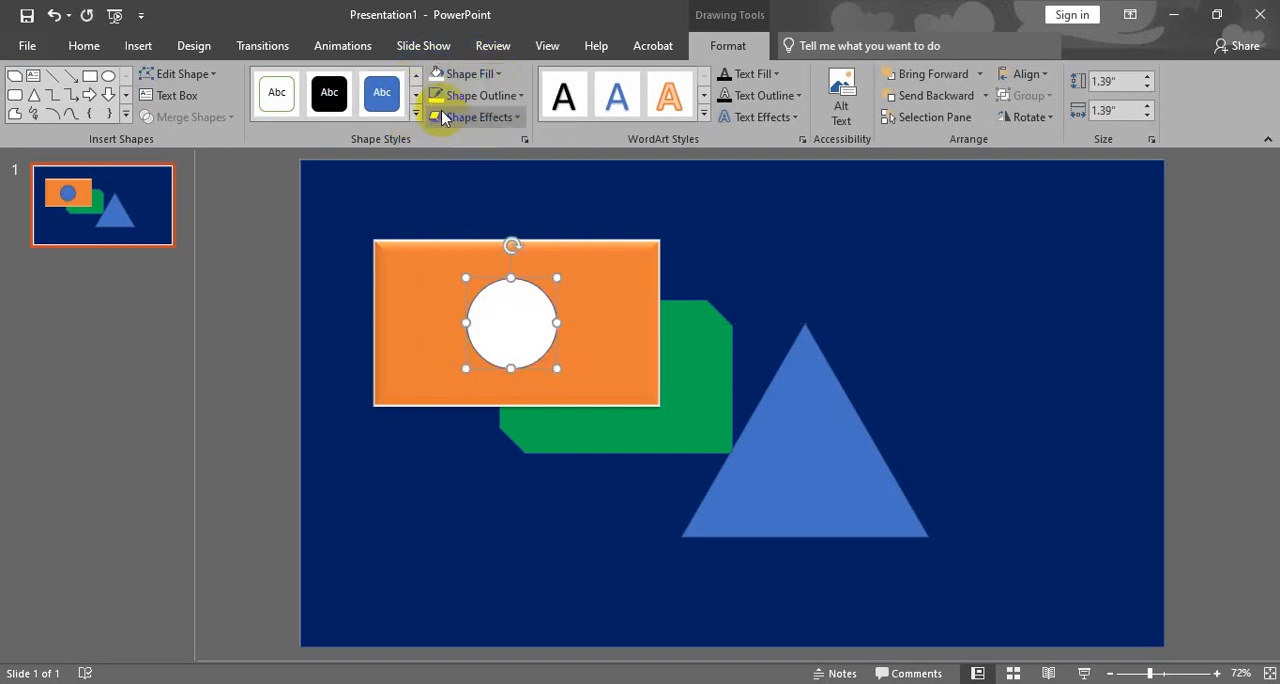
left_click(510, 95)
left_click(449, 263)
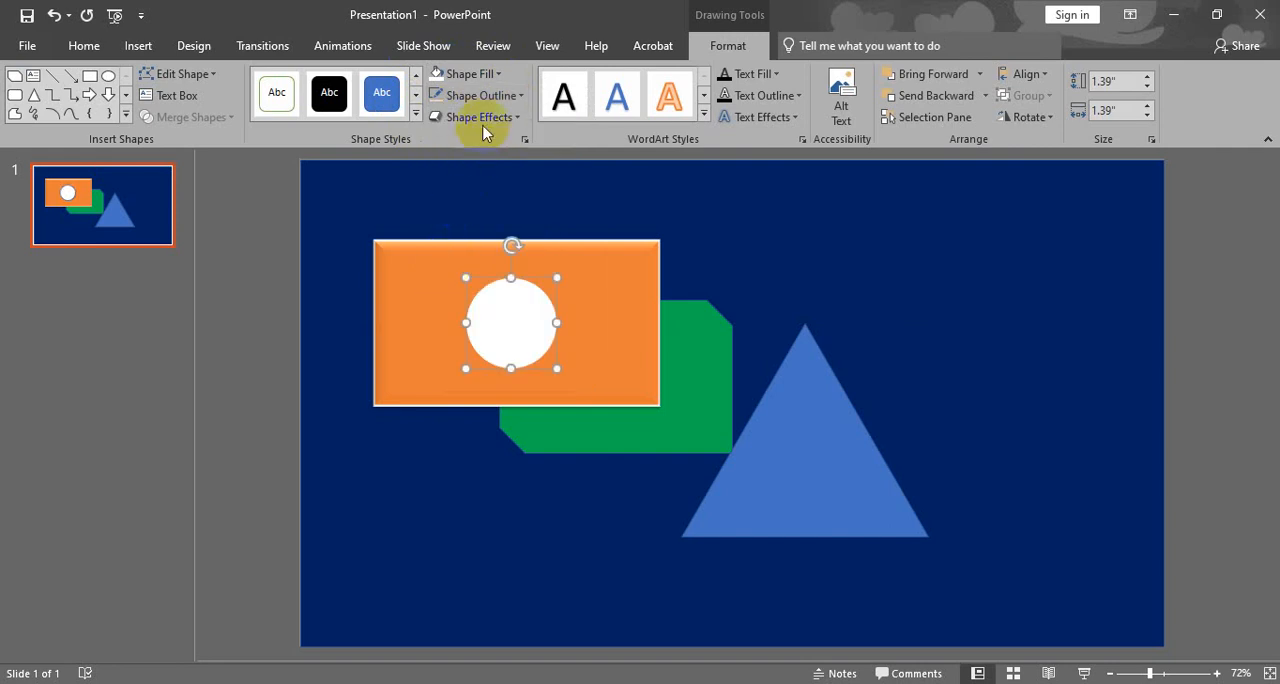
- Apply the second outer shadow in the first row and the first perspective 3-D rotation to the white circle
left_click(513, 118)
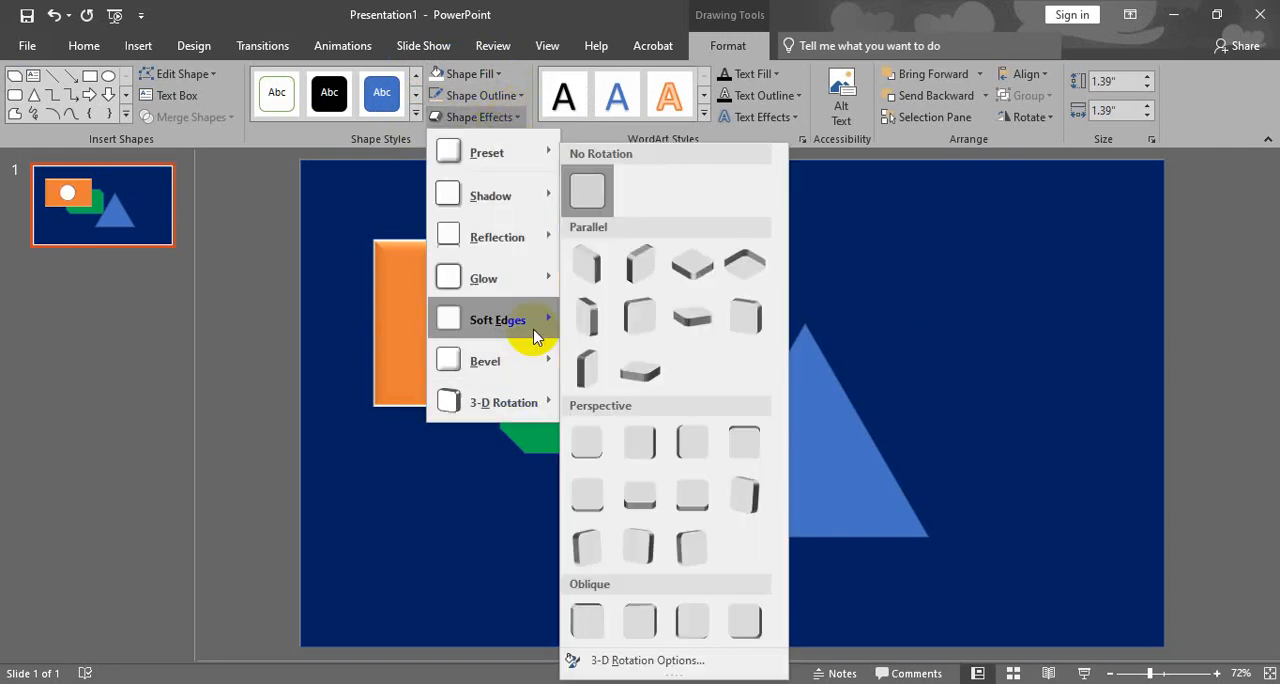
mouse_move(524, 205)
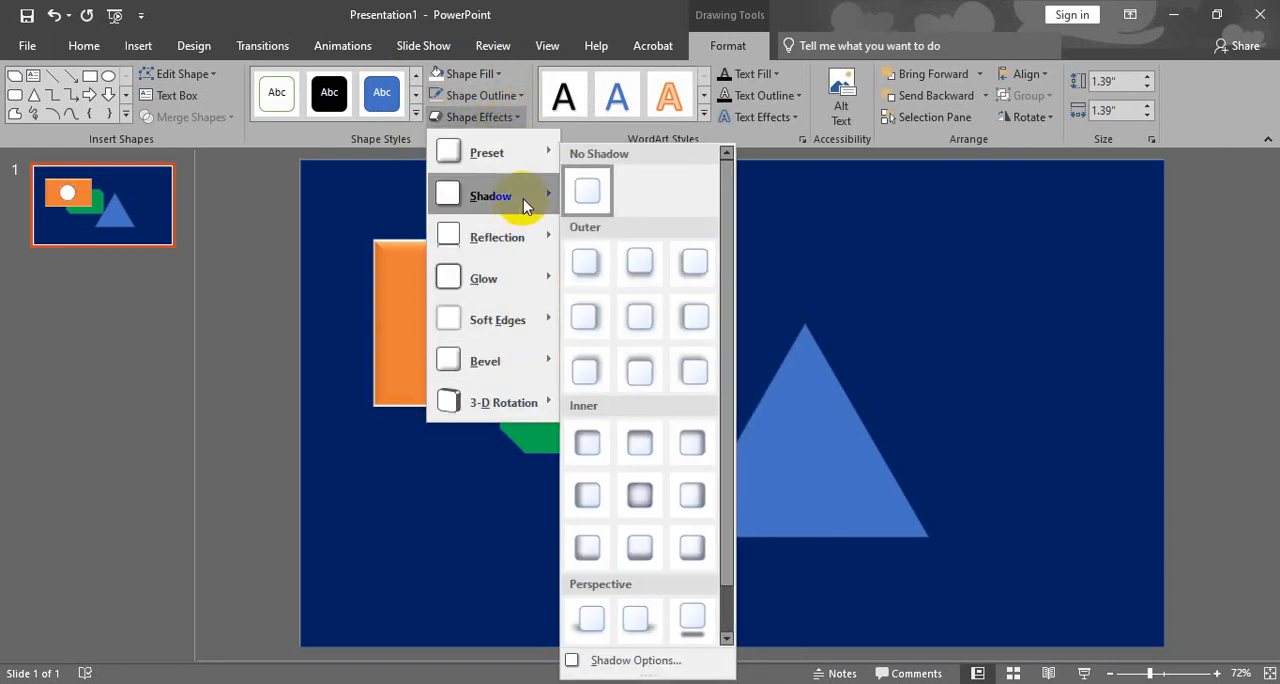
left_click(638, 264)
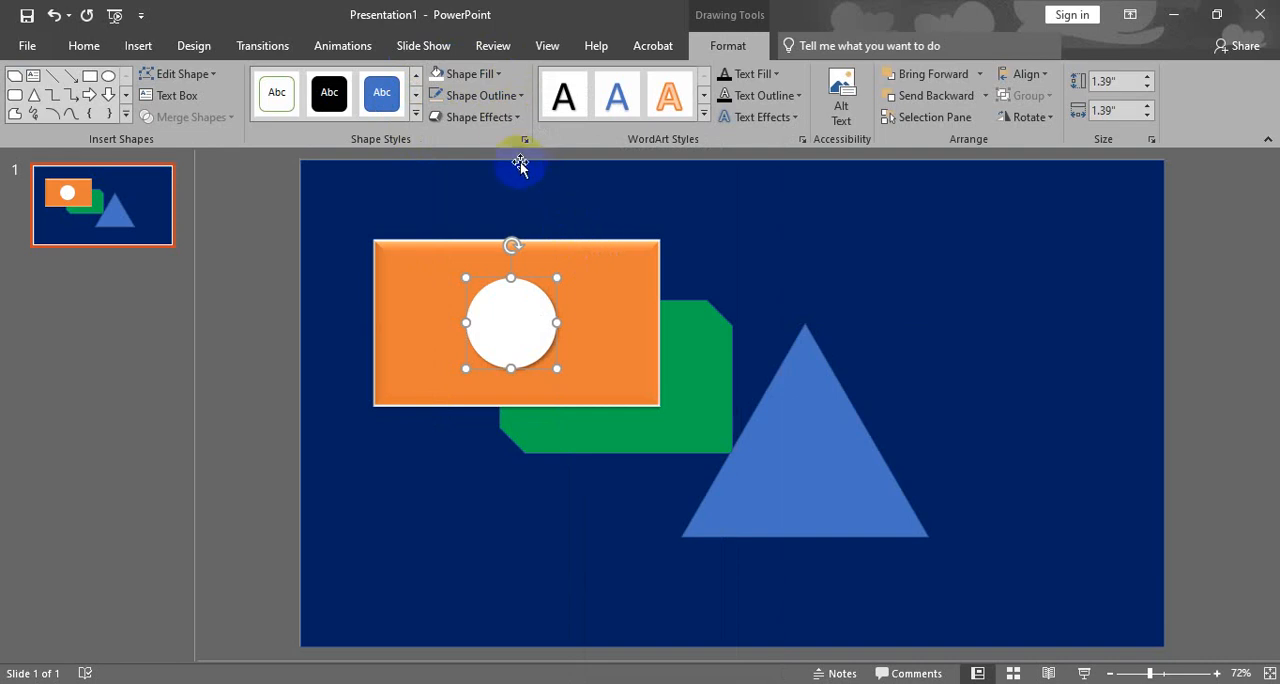
left_click(509, 120)
mouse_move(529, 402)
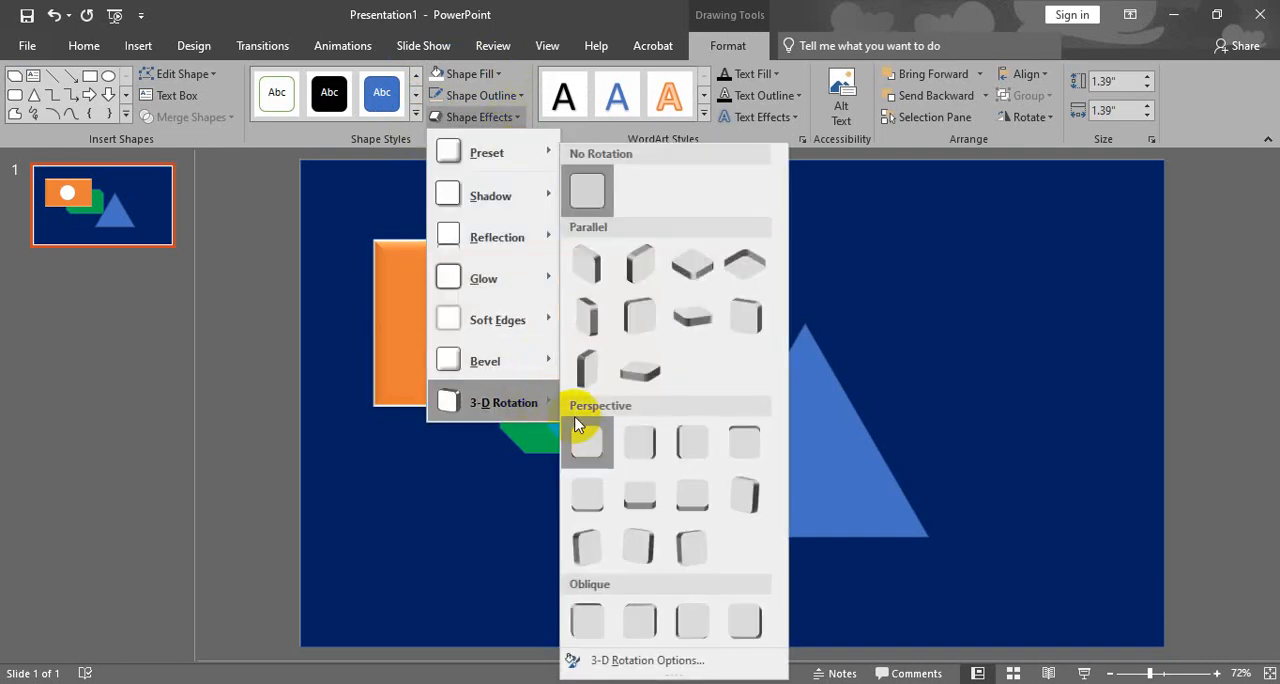
left_click(590, 441)
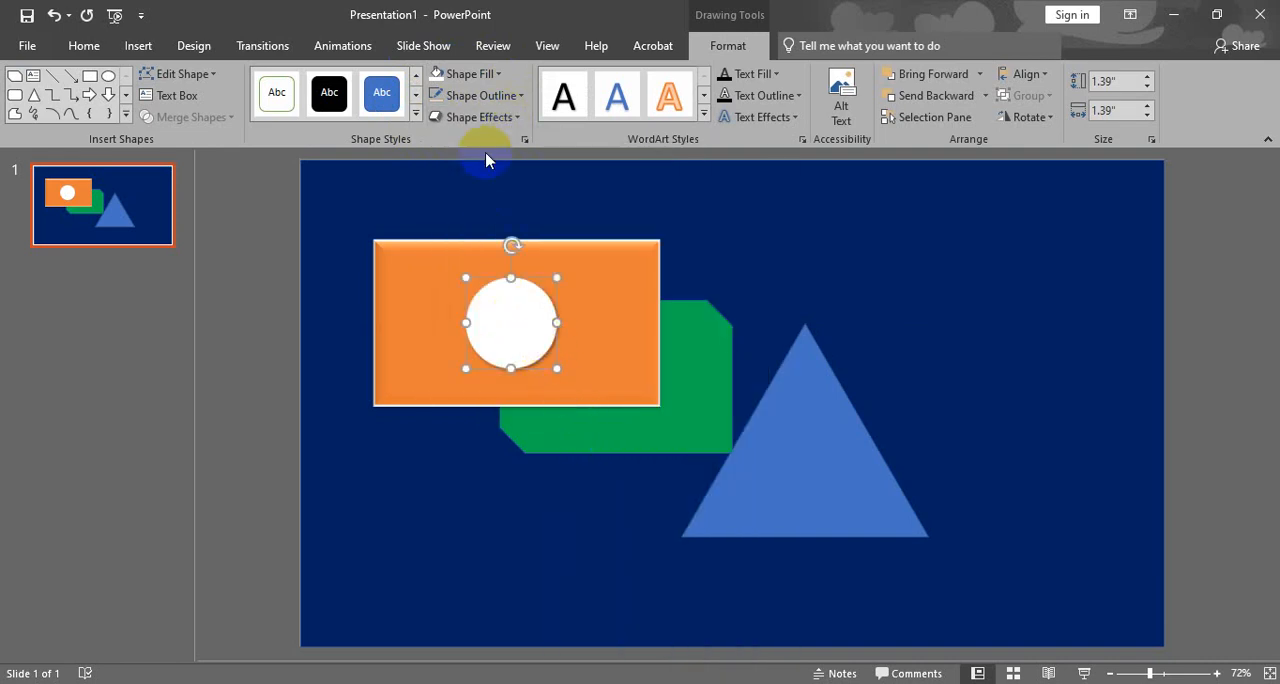
- Apply the second soft edge variation to the white circle and deselect it
left_click(512, 120)
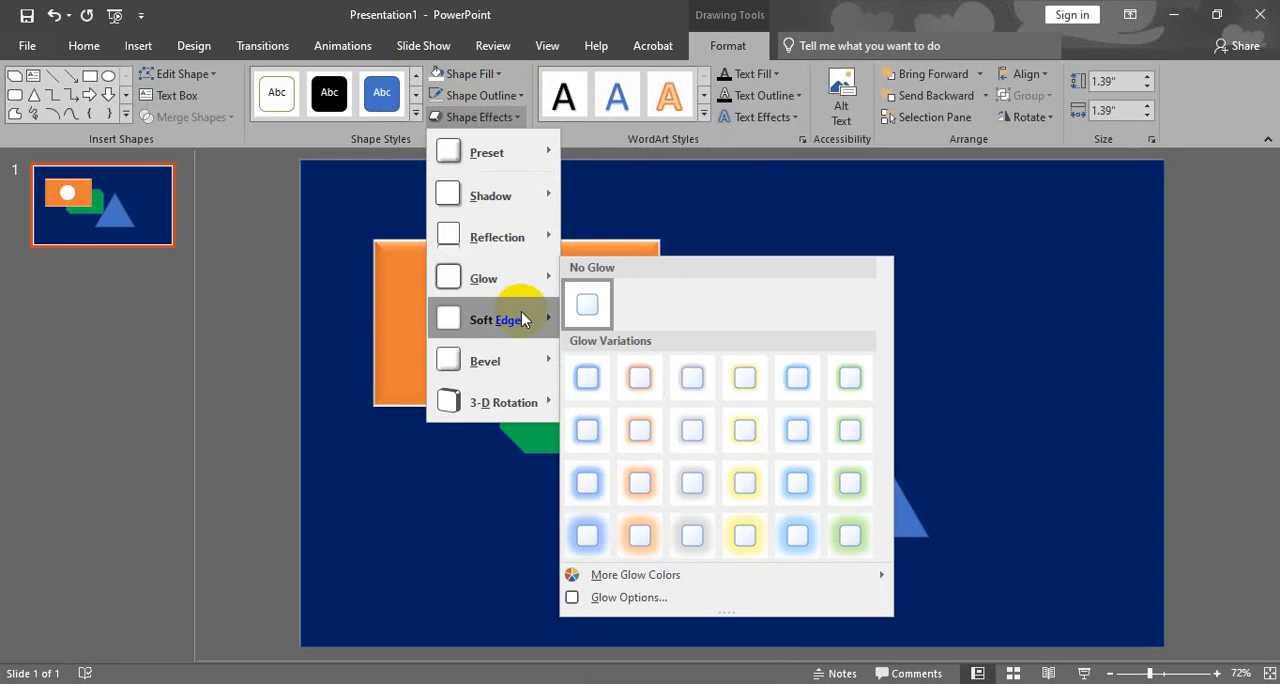
mouse_move(520, 316)
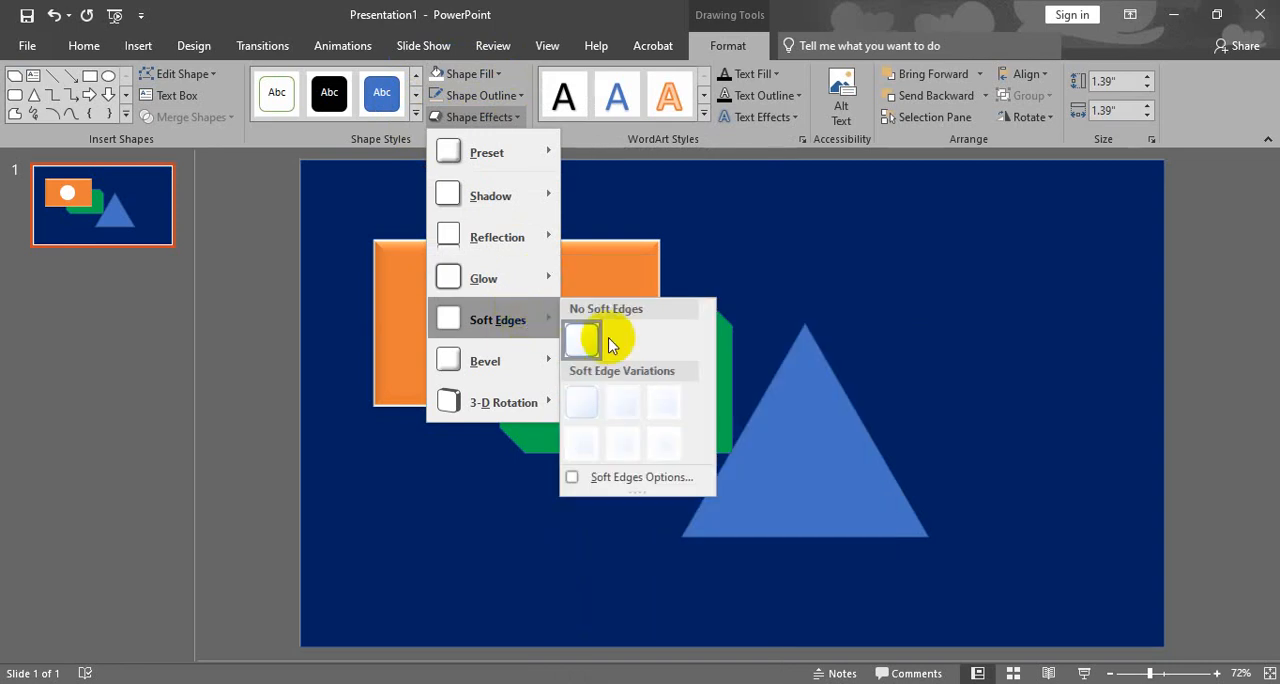
left_click(615, 404)
left_click(264, 345)
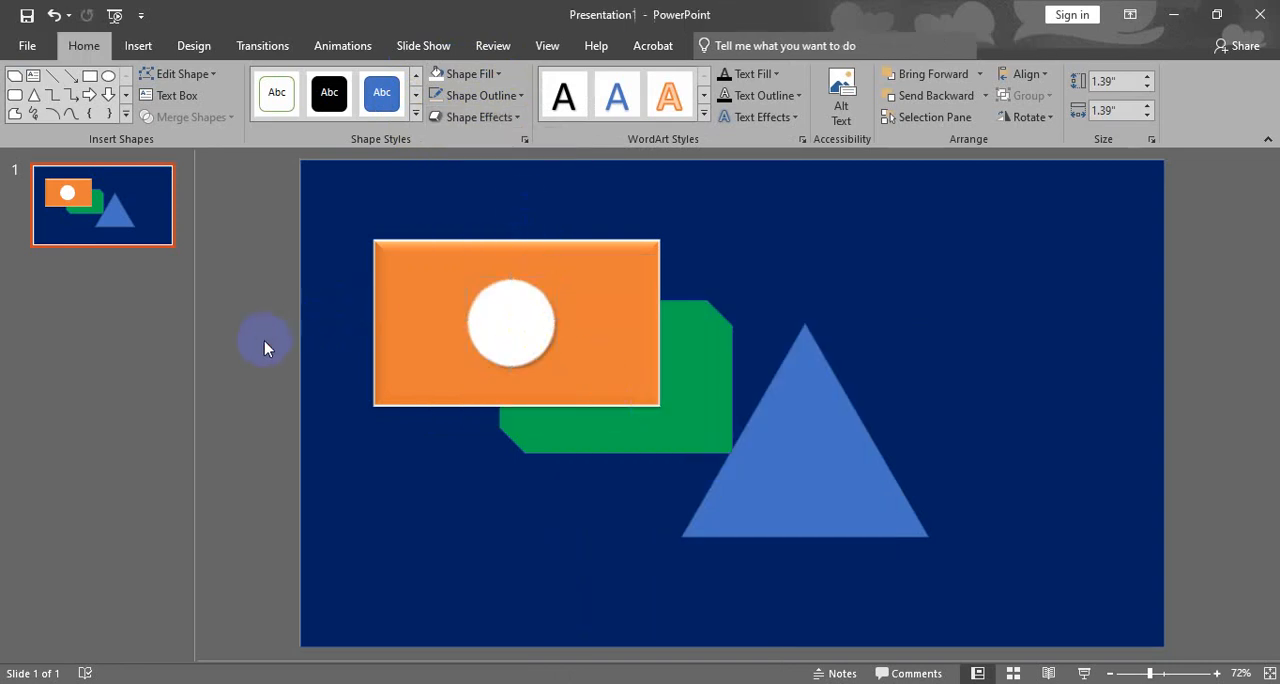
- Delete the white circle and move the orange rectangle slightly right and down over the green shape
left_click(515, 316)
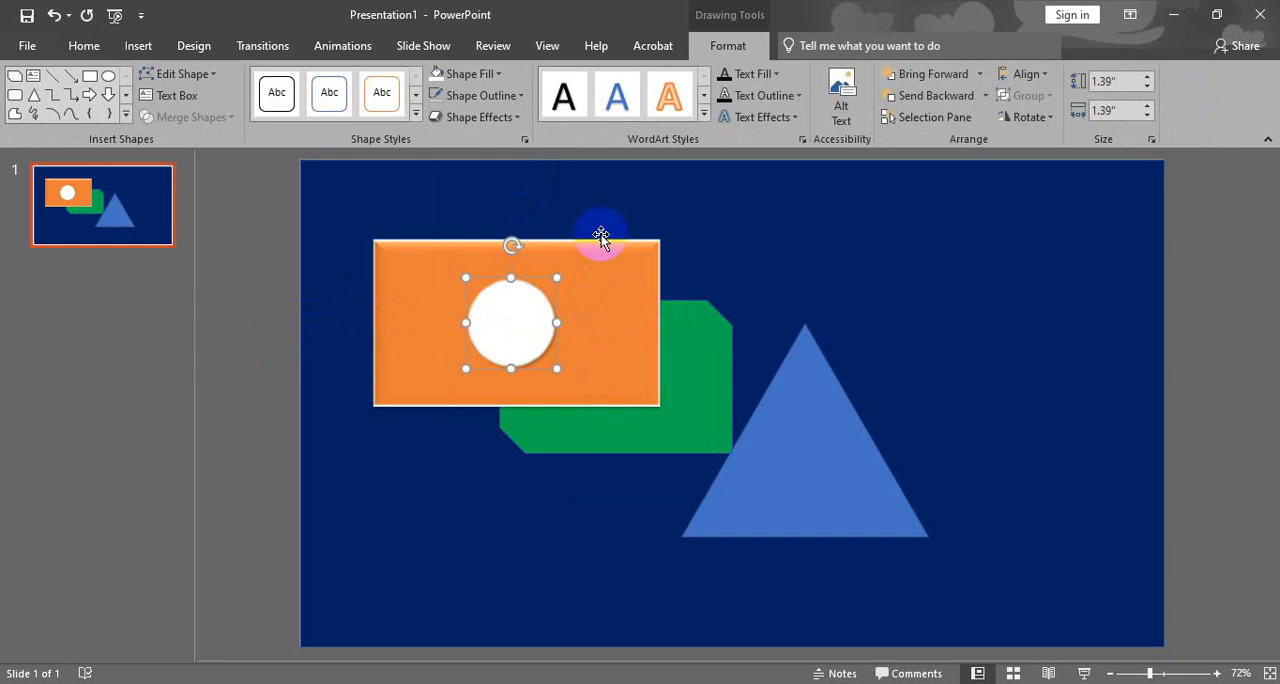
left_click(611, 278)
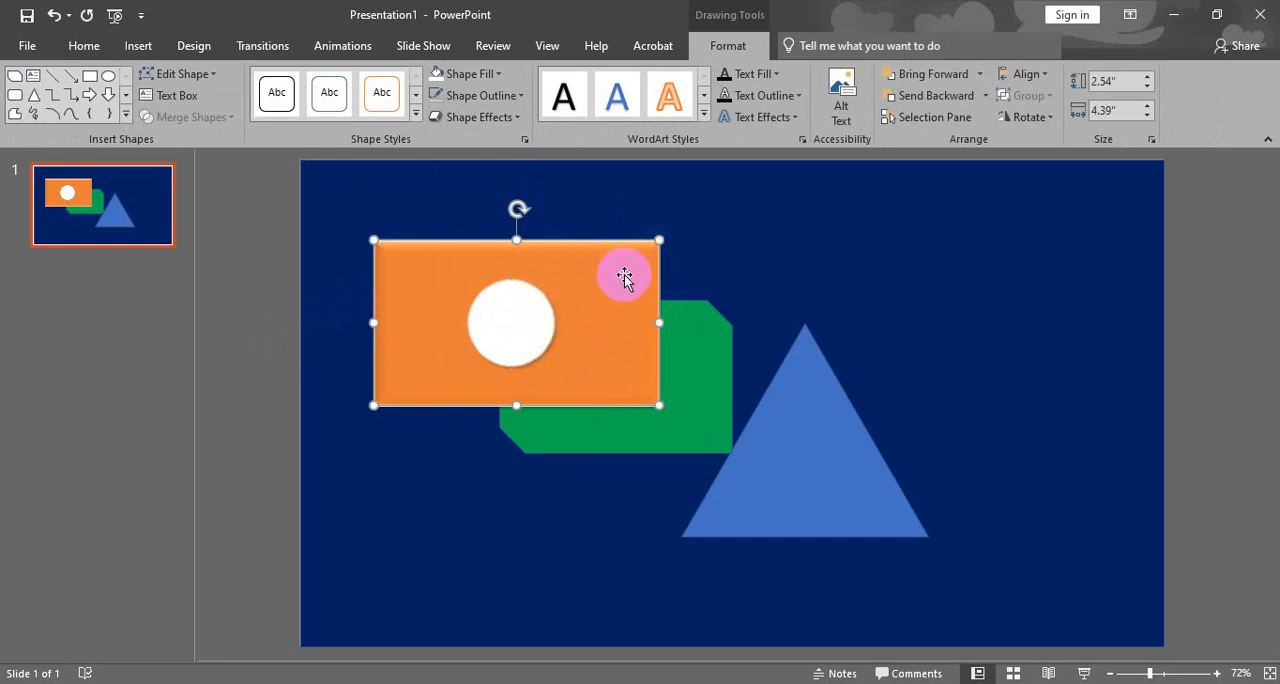
left_click_drag(624, 276, 752, 287)
left_click_drag(486, 323, 526, 397)
key("Delete")
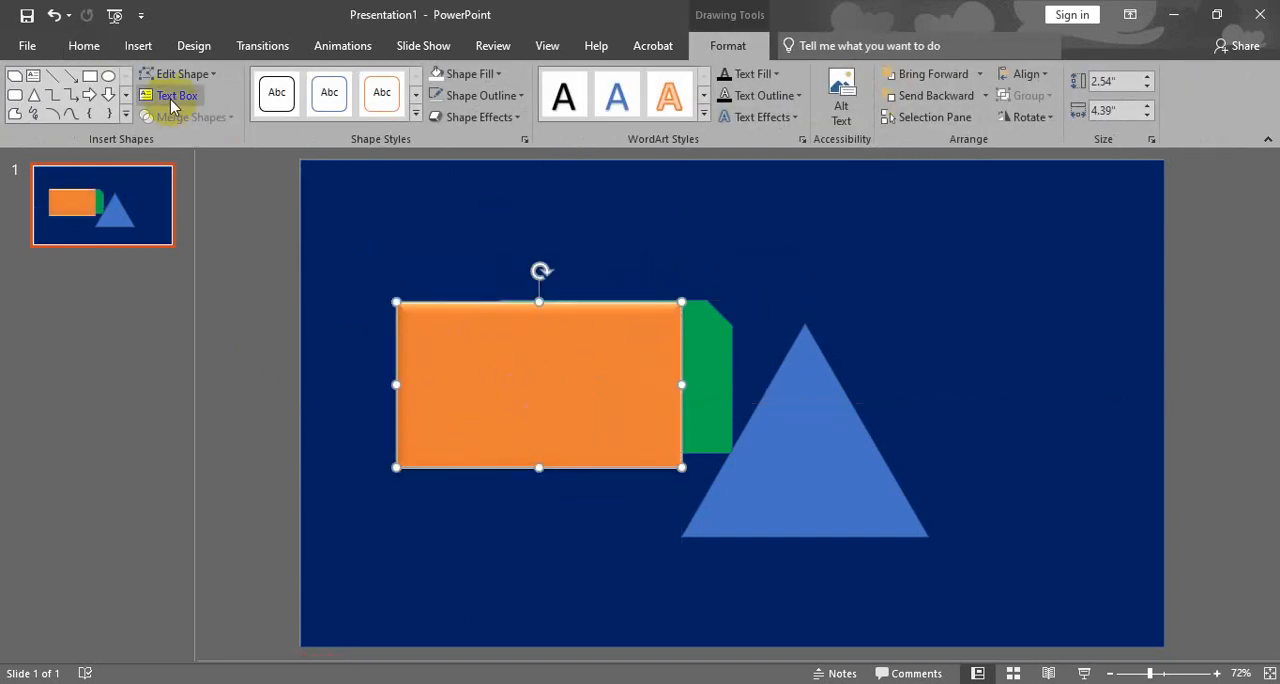
- Start inserting a text box on the slide
left_click(173, 106)
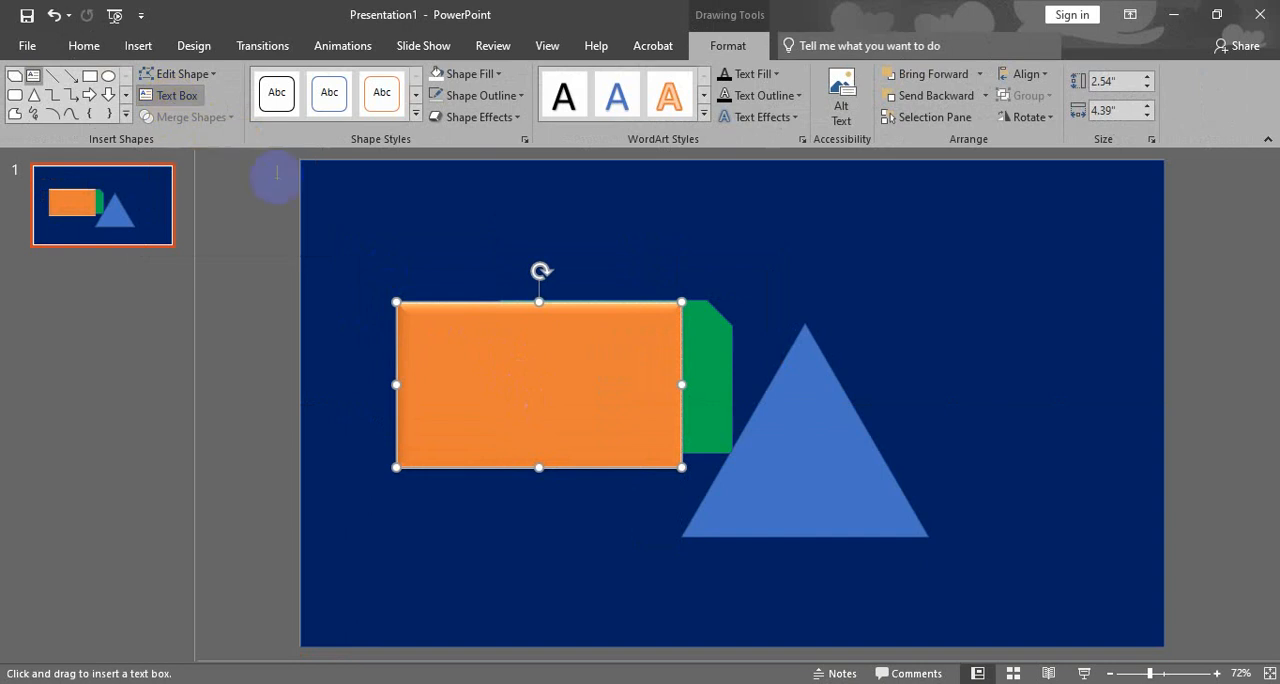